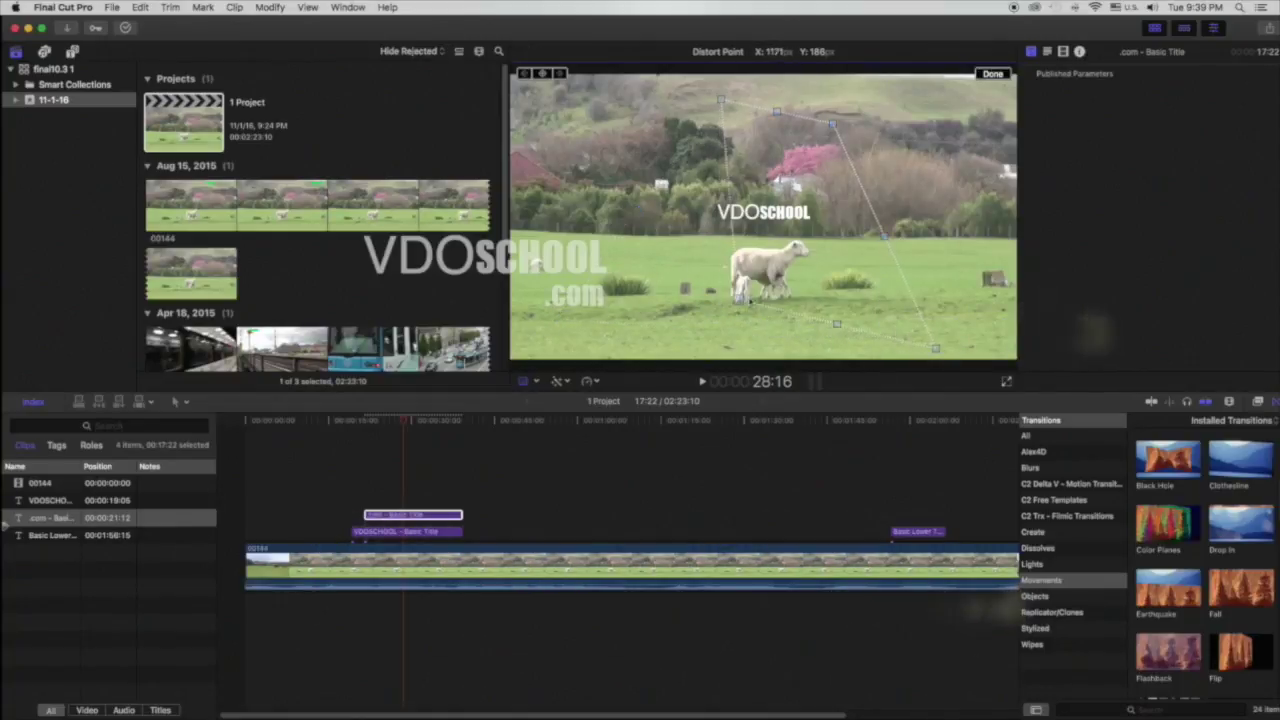
# Pull the .com title's top-left corner inward, then move the distorted title down and right
pyautogui.moveTo(720, 100); pyautogui.dragTo(661, 127)
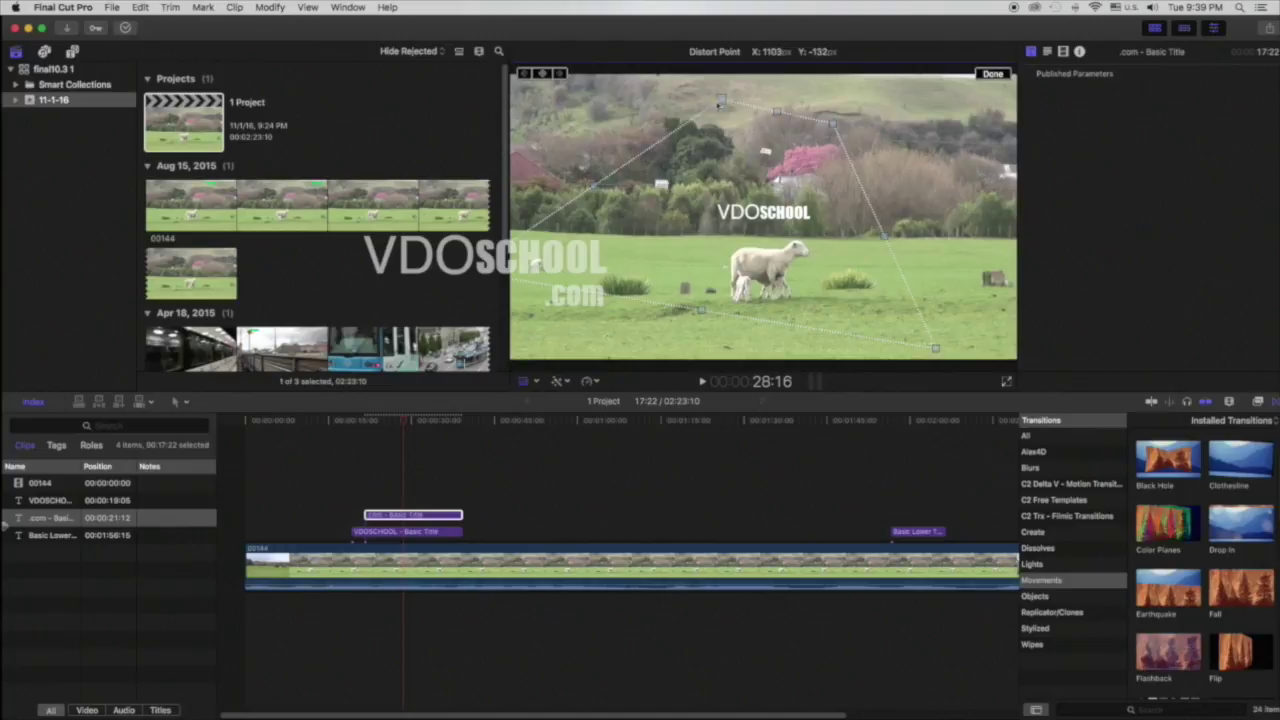
pyautogui.moveTo(720, 173); pyautogui.dragTo(825, 229)
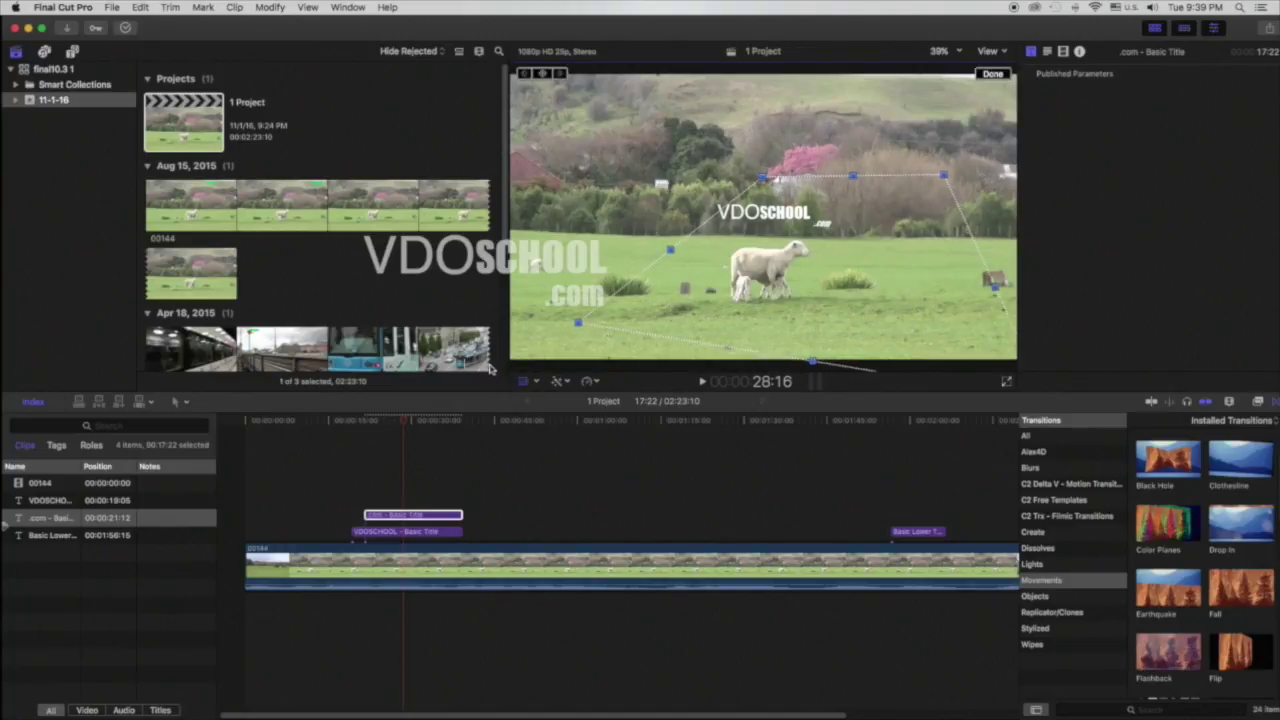
# Switch the viewer tool to Crop and back to Transform, then select the sheep clip
pyautogui.click(540, 382)
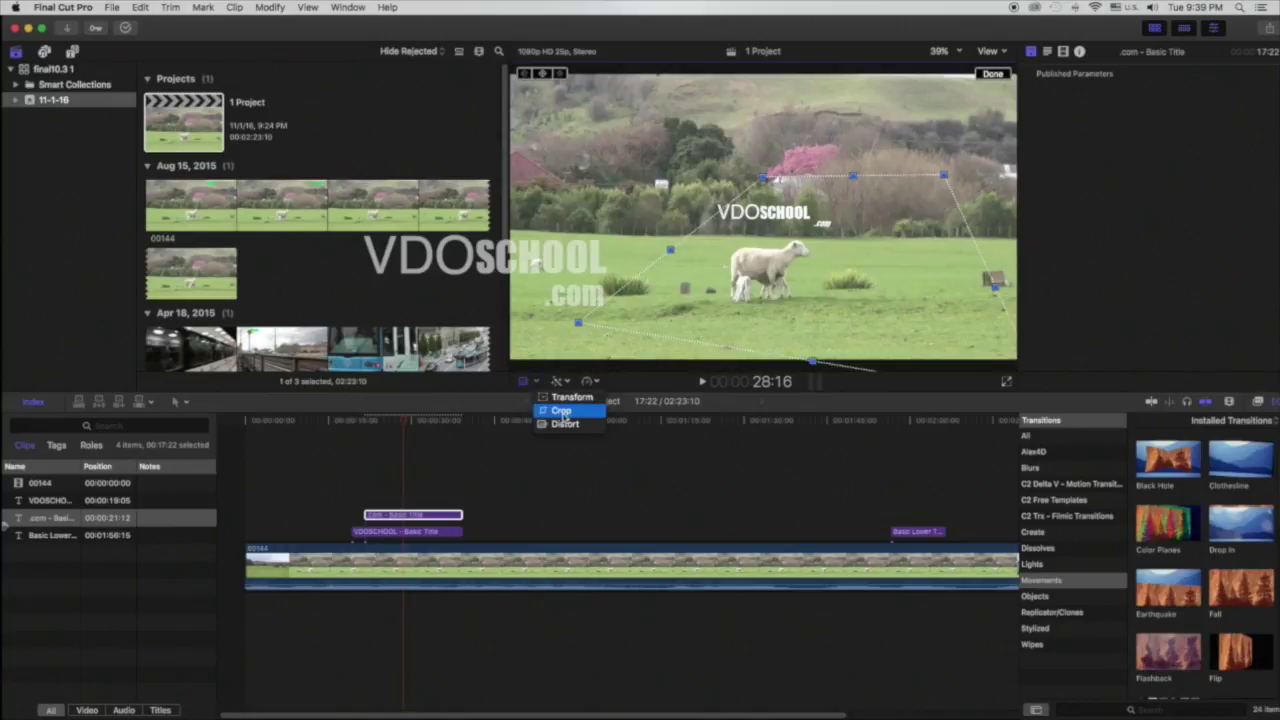
pyautogui.click(563, 413)
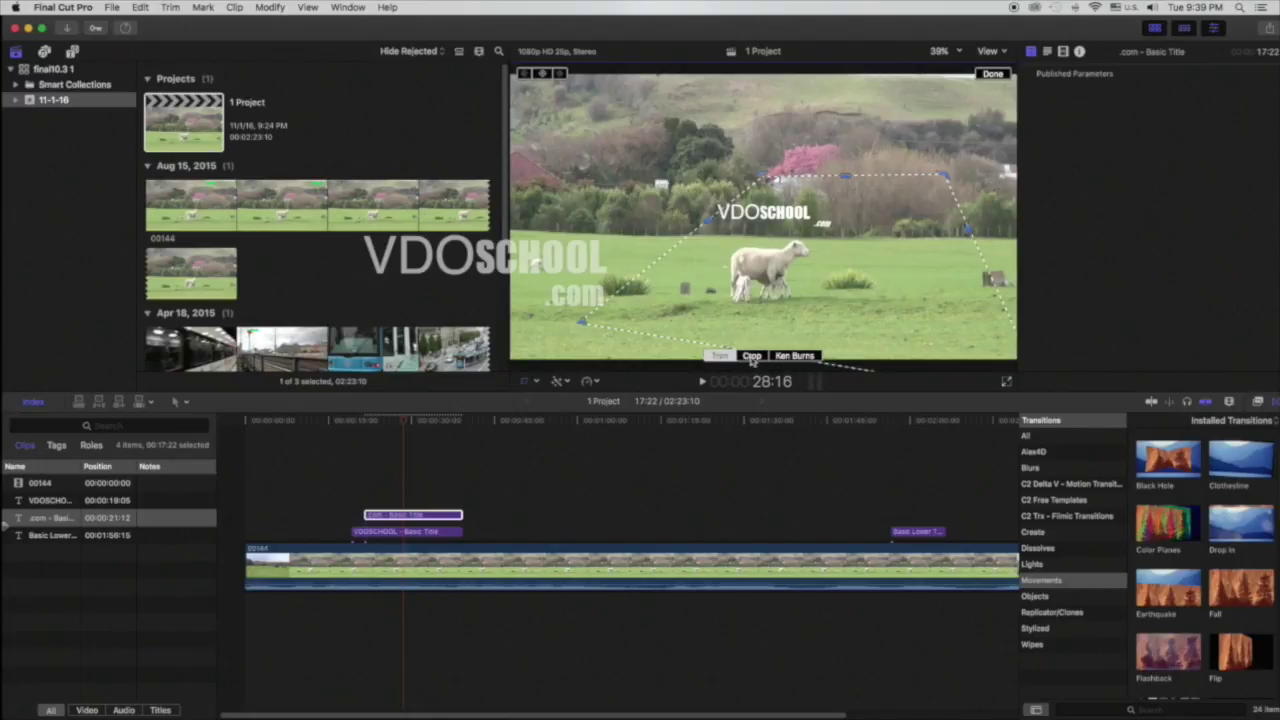
pyautogui.click(538, 383)
pyautogui.click(556, 397)
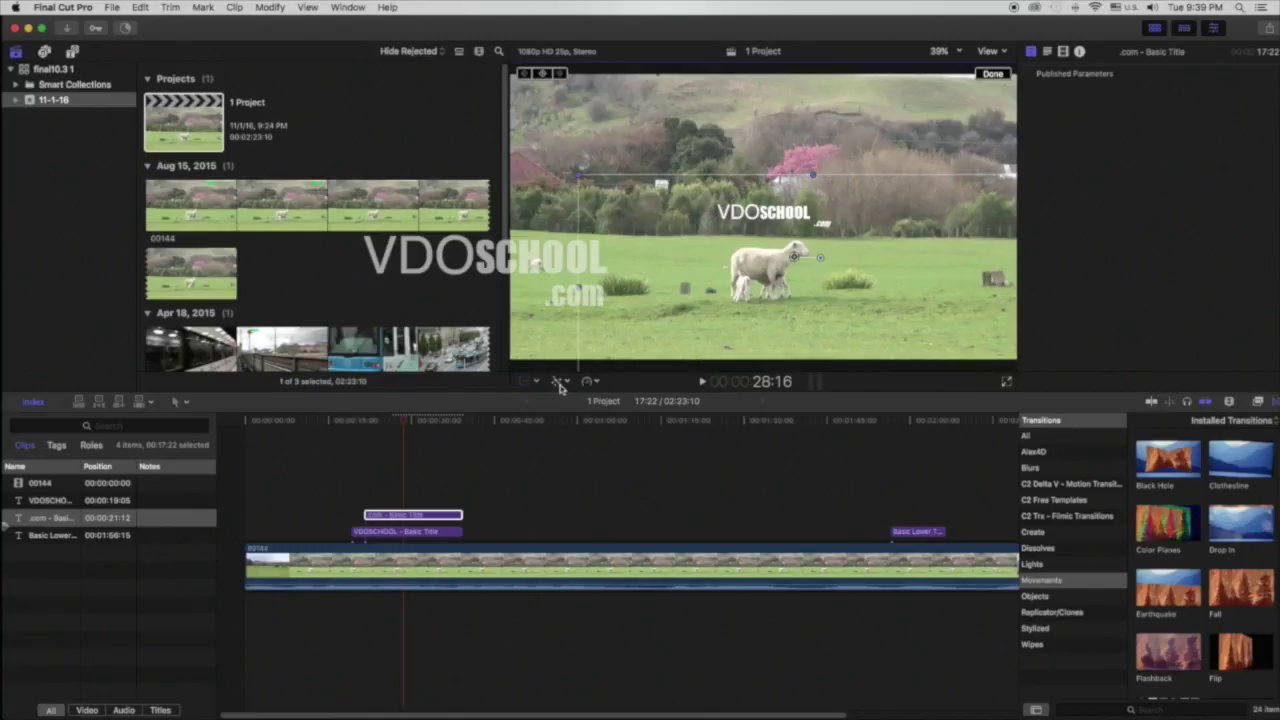
pyautogui.click(544, 562)
pyautogui.click(522, 432)
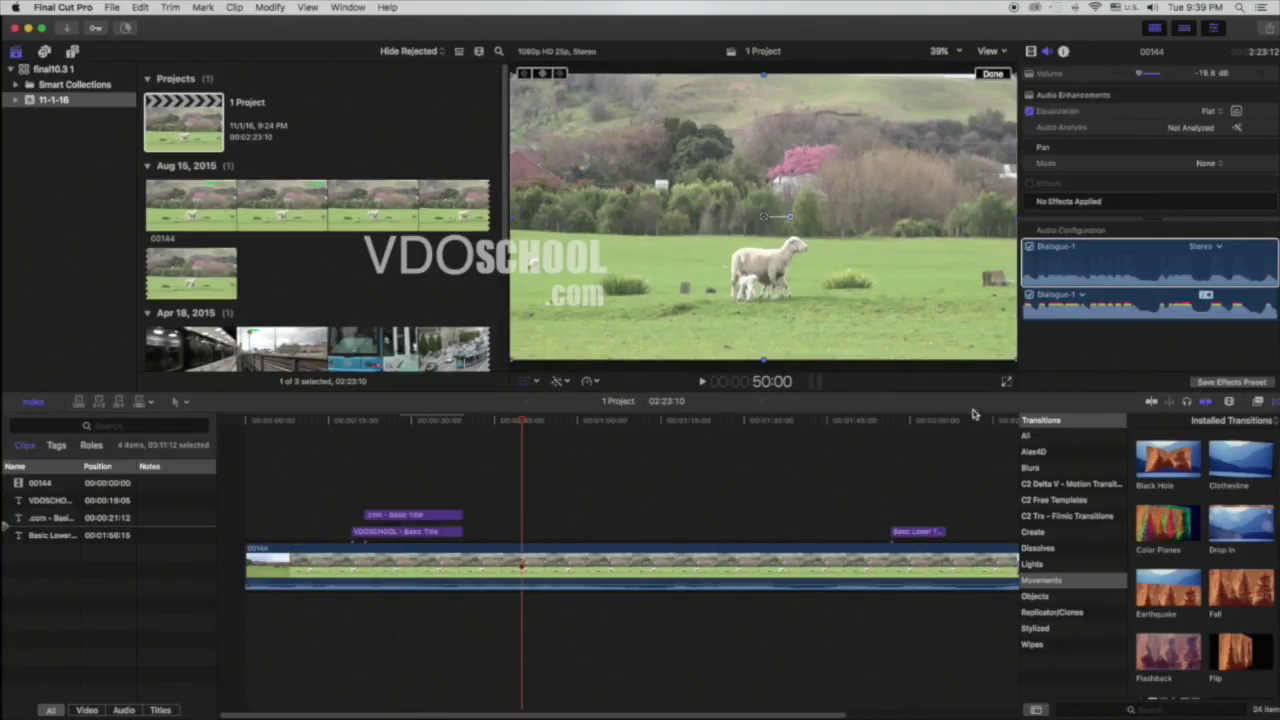
# Show the Color Board for the sheep clip from the enhancements pop-up
pyautogui.click(566, 383)
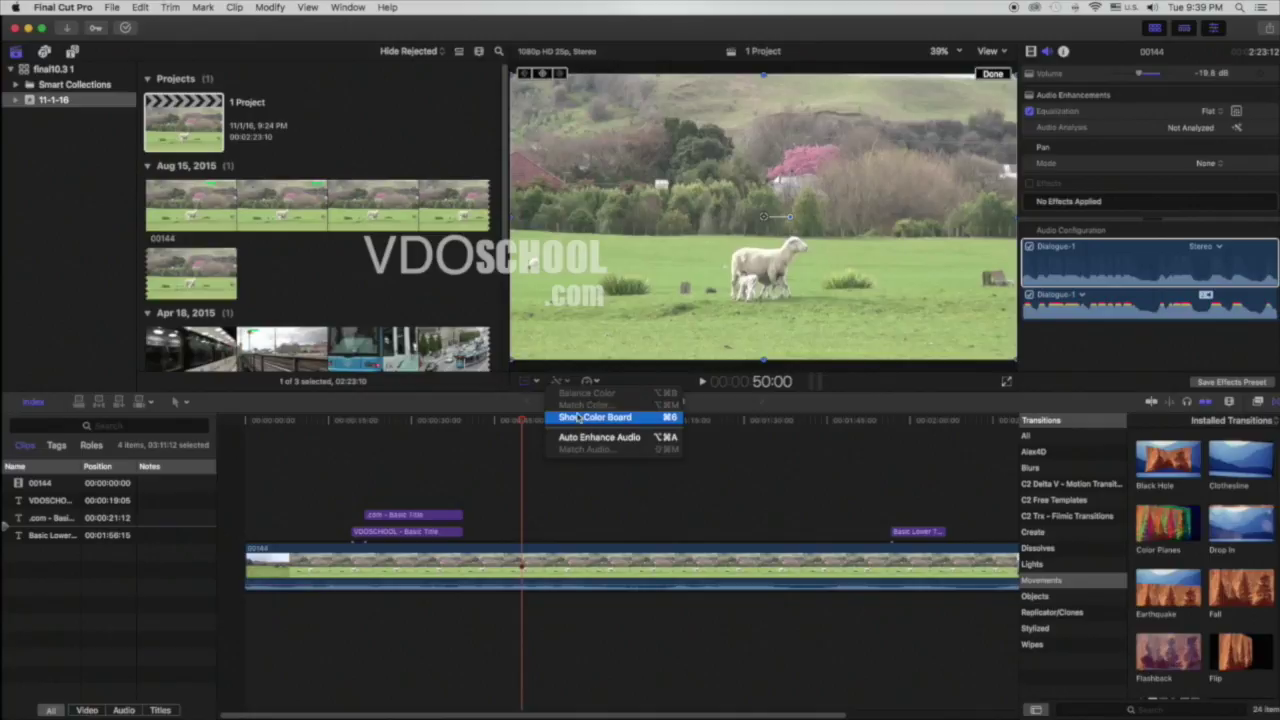
pyautogui.click(543, 557)
pyautogui.click(561, 381)
pyautogui.click(645, 418)
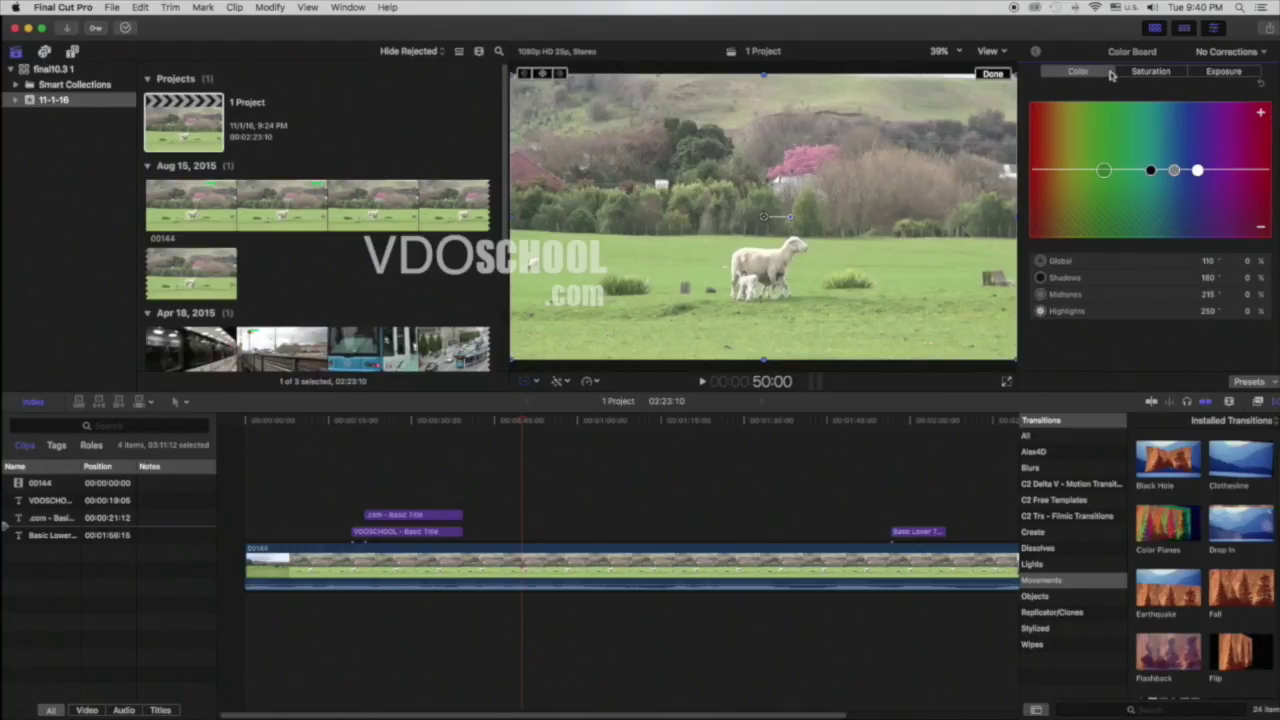
# View the Saturation and Exposure tabs, then add a new color correction to the sheep clip
pyautogui.click(1150, 73)
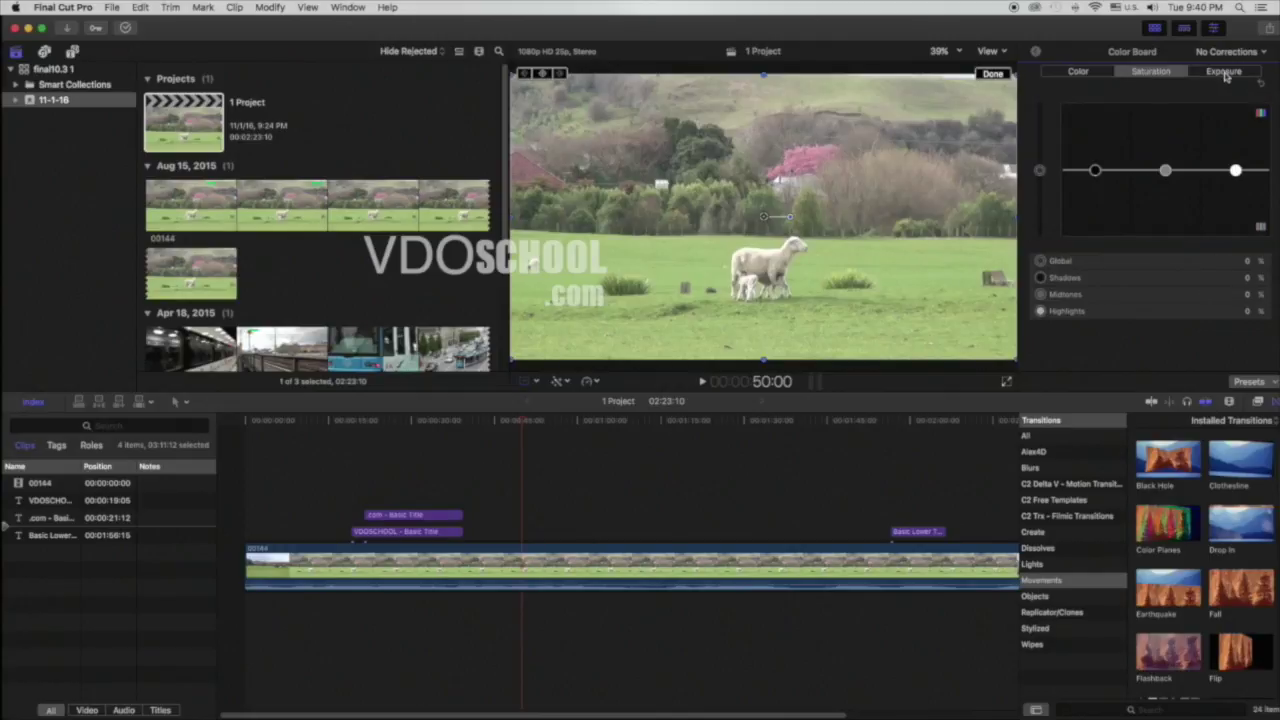
pyautogui.click(1225, 75)
pyautogui.click(1262, 56)
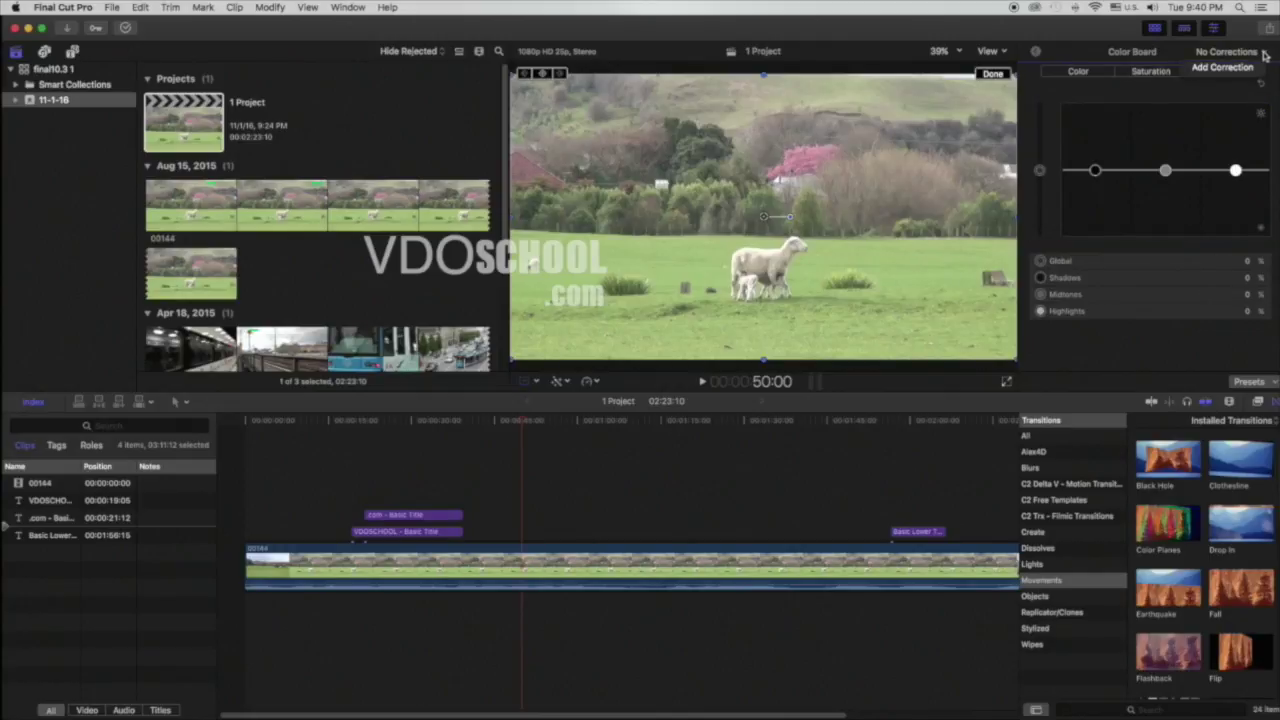
pyautogui.click(1220, 75)
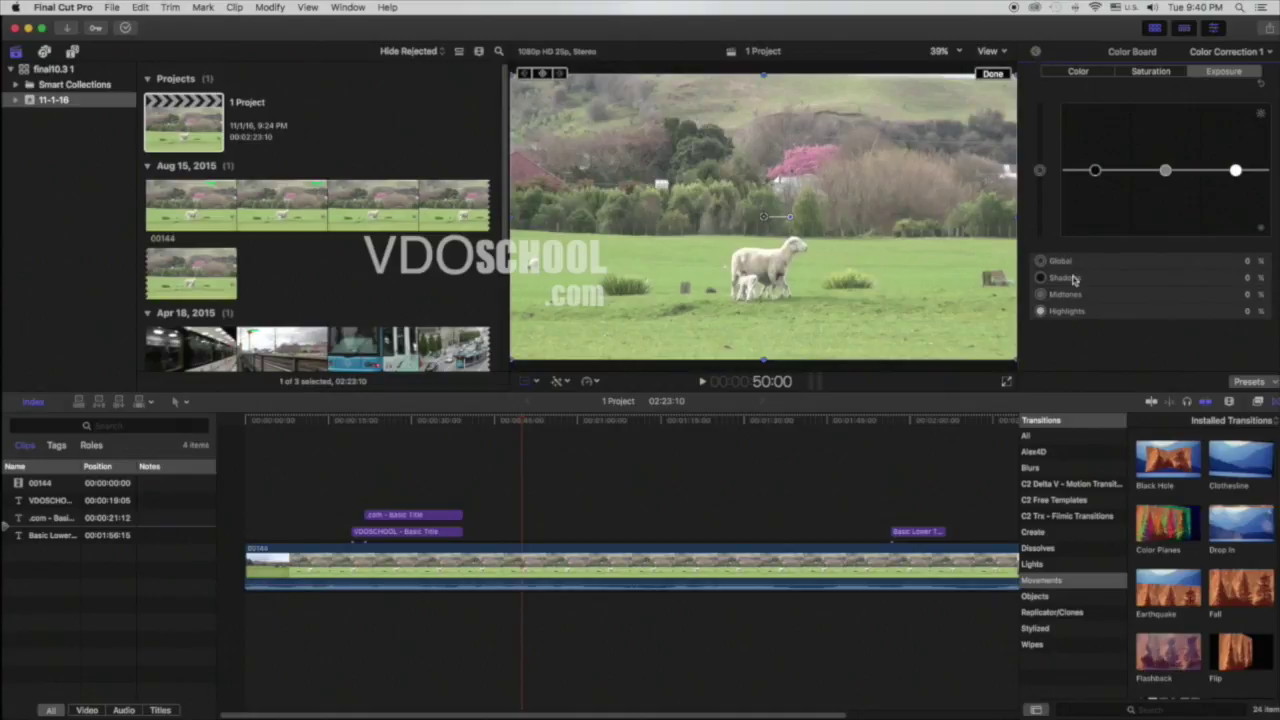
# Return to the Video inspector and check Color Correction 1's mask options
pyautogui.click(1037, 55)
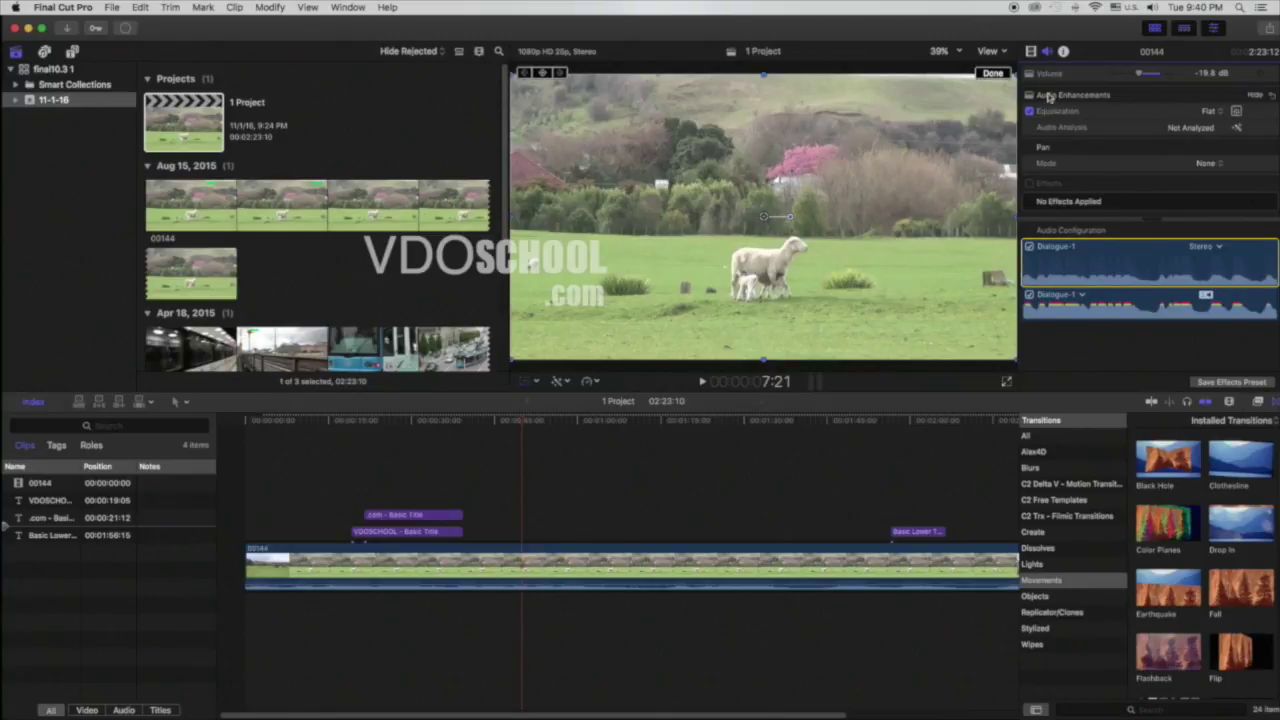
pyautogui.click(1031, 53)
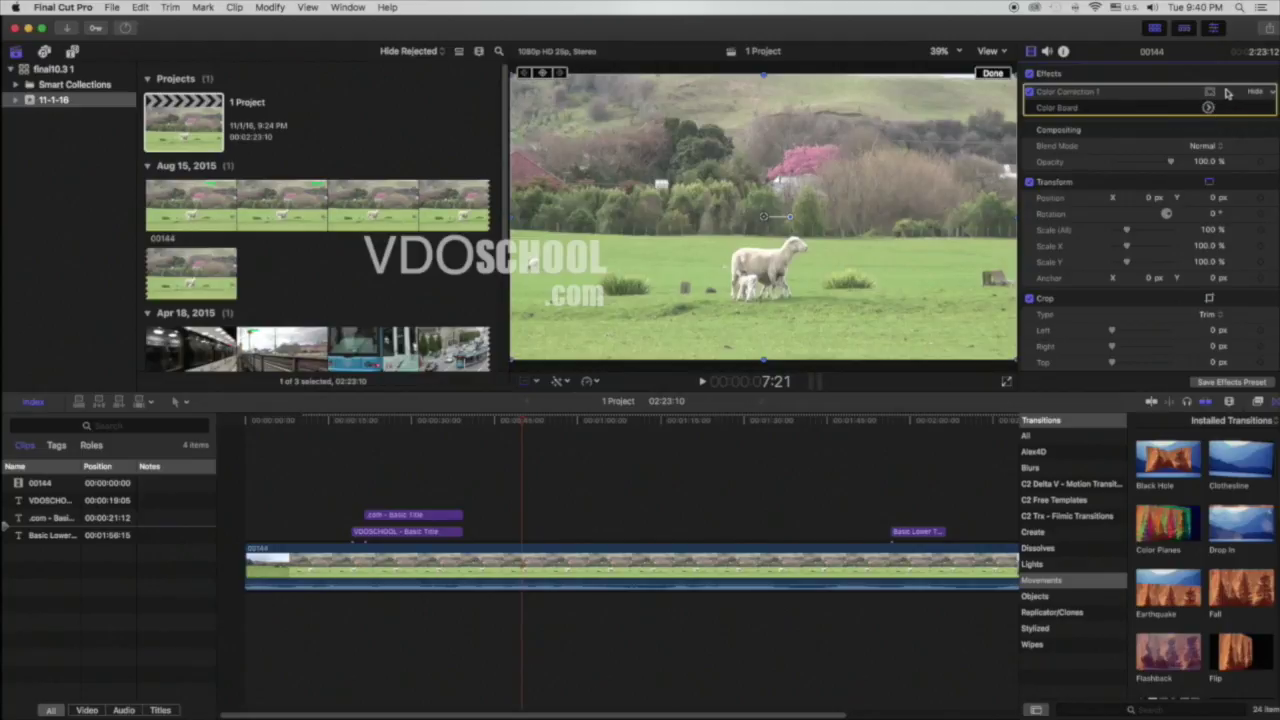
pyautogui.click(1212, 95)
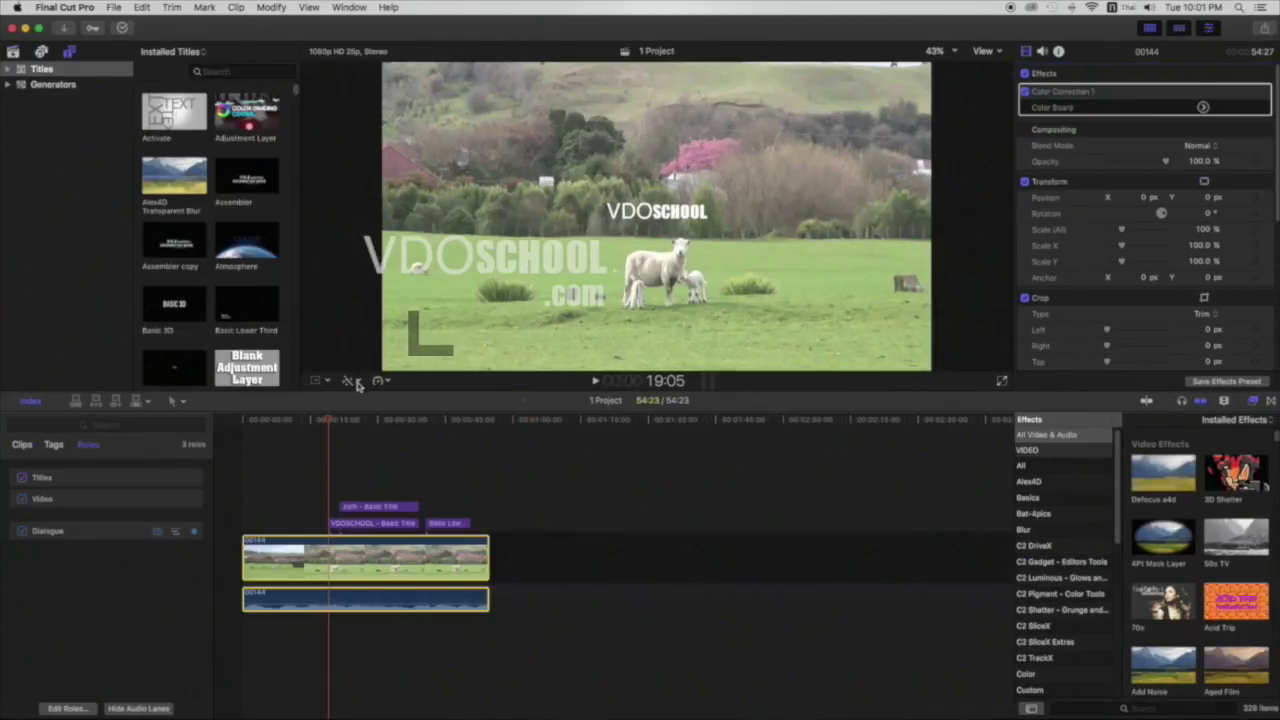
pyautogui.click(357, 385)
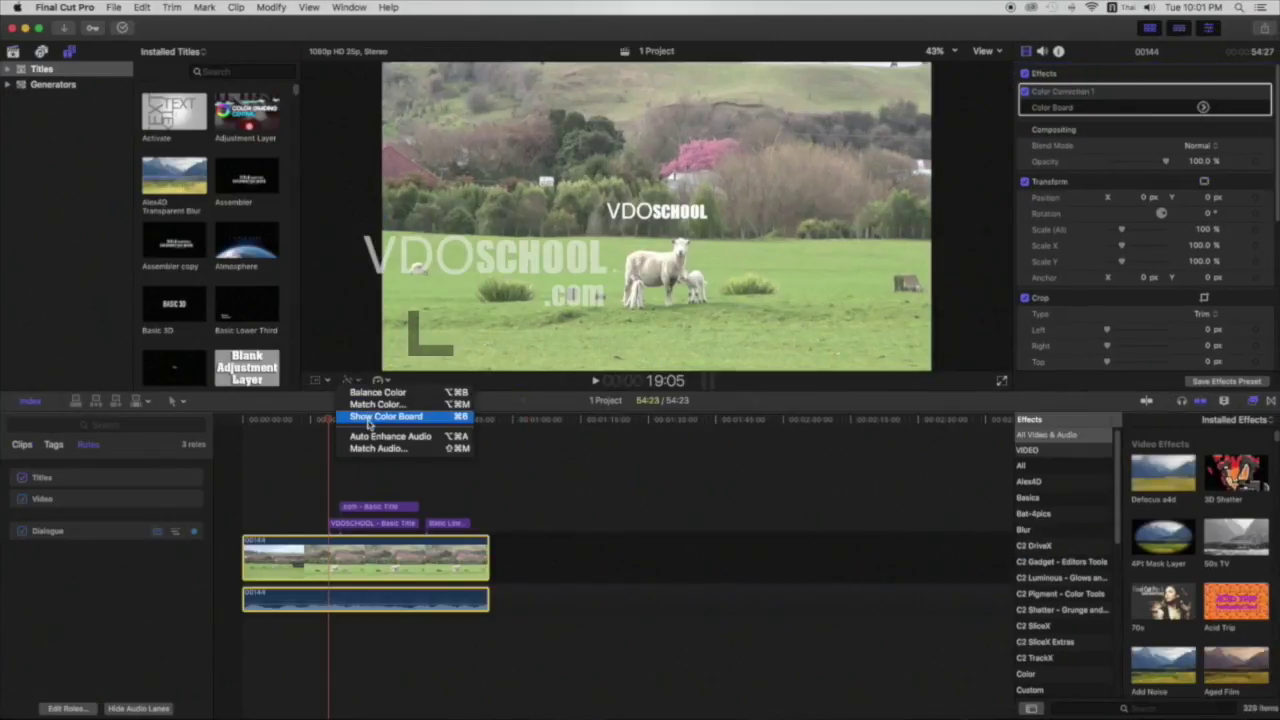
# Show the Color Board and display the luma, RGB overlay, vectorscope and RGB parade scopes
pyautogui.click(380, 416)
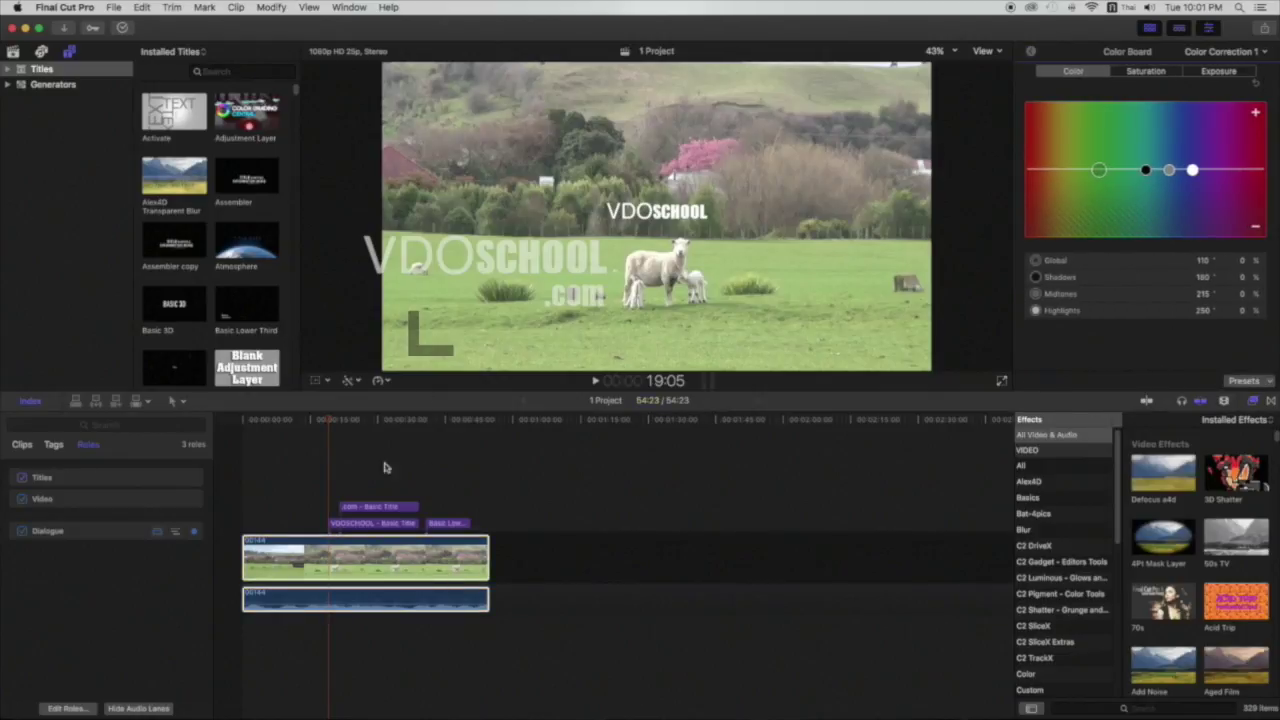
pyautogui.click(312, 8)
pyautogui.moveTo(345, 97)
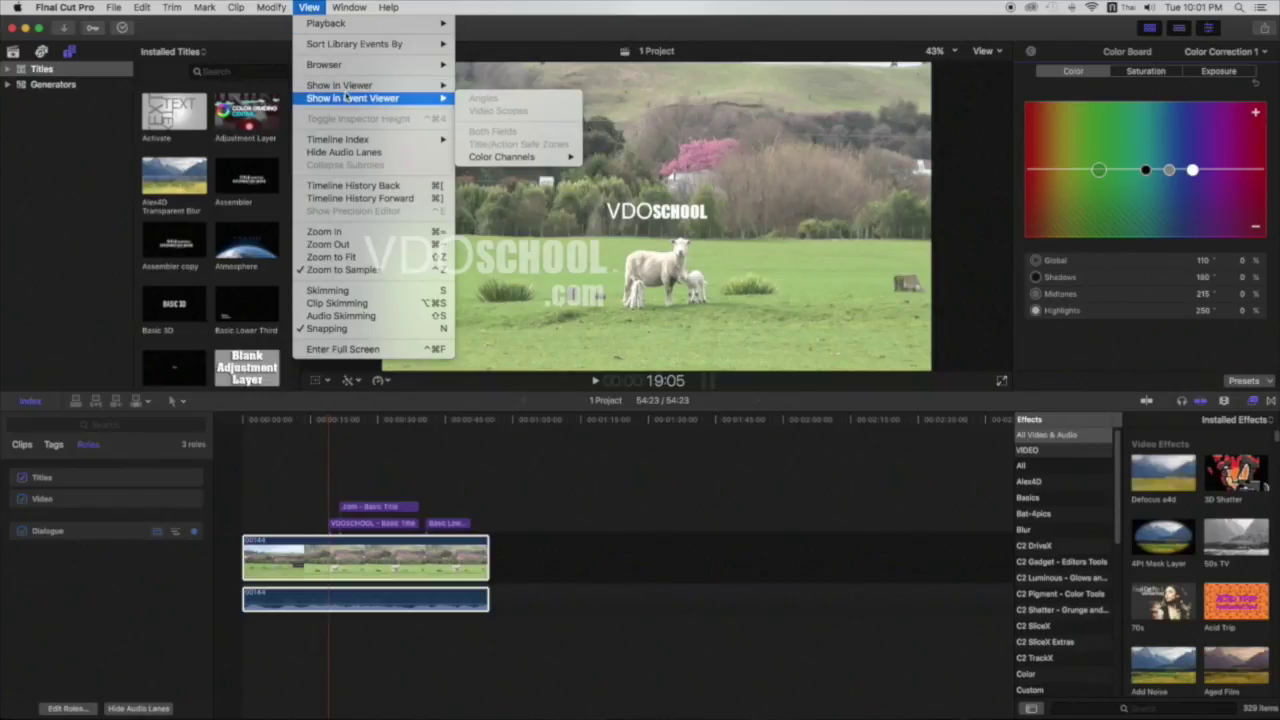
pyautogui.moveTo(390, 86)
pyautogui.click(498, 99)
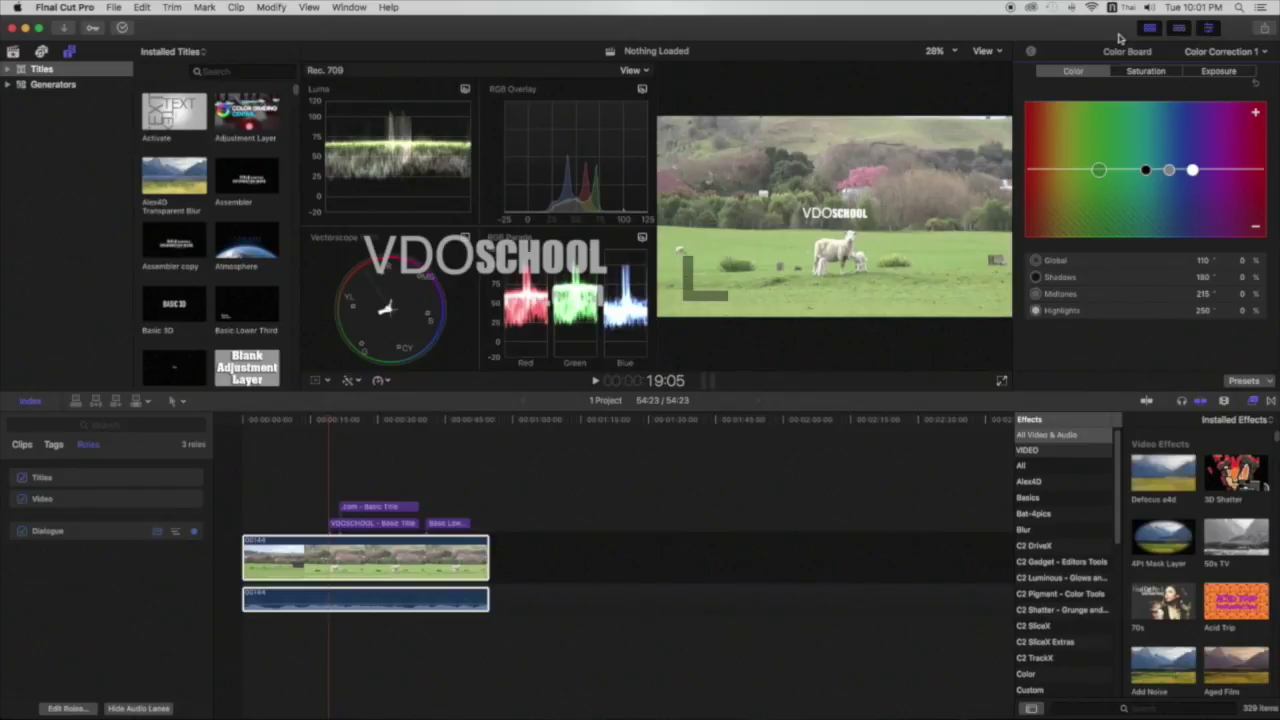
pyautogui.click(1151, 28)
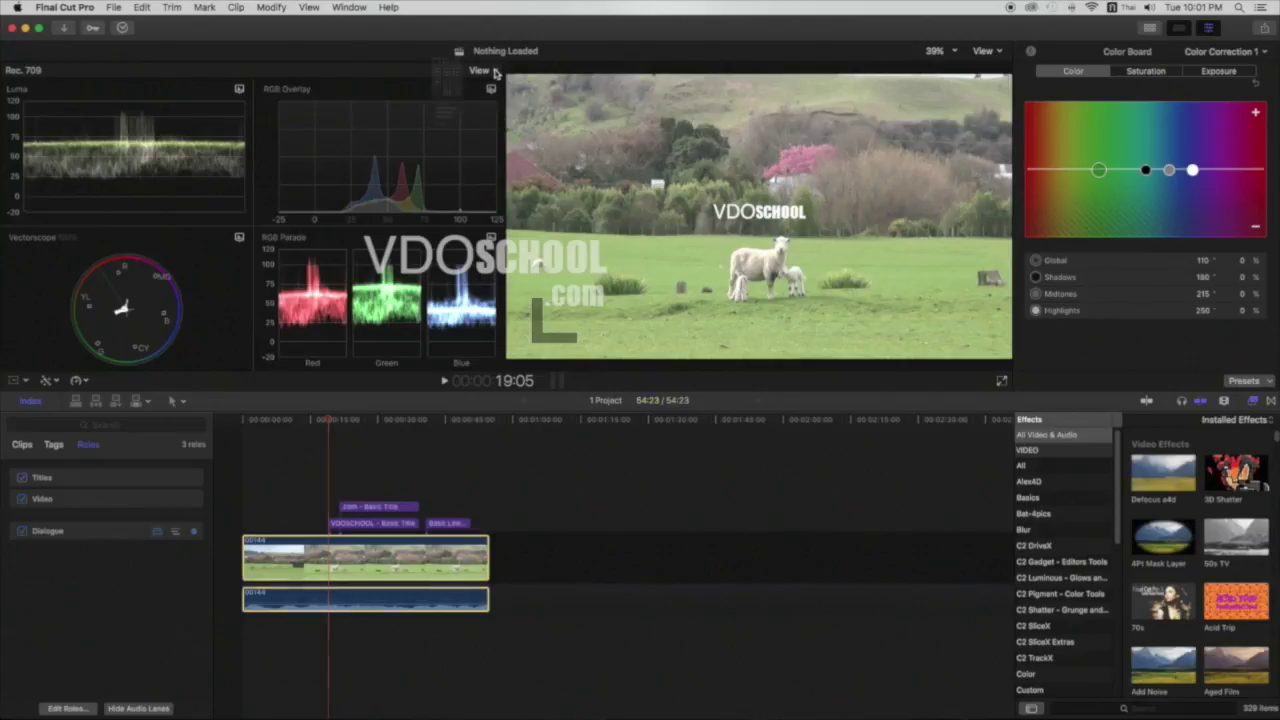
pyautogui.click(480, 71)
pyautogui.click(380, 114)
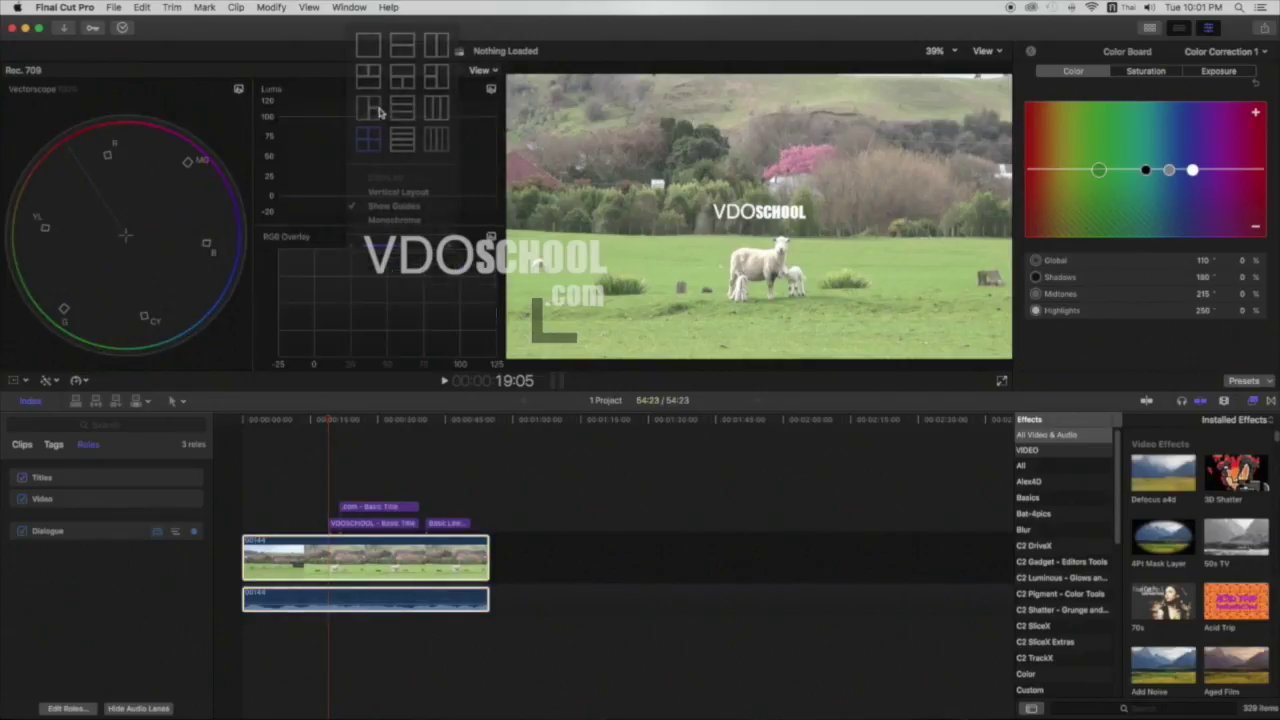
pyautogui.click(482, 72)
pyautogui.click(402, 107)
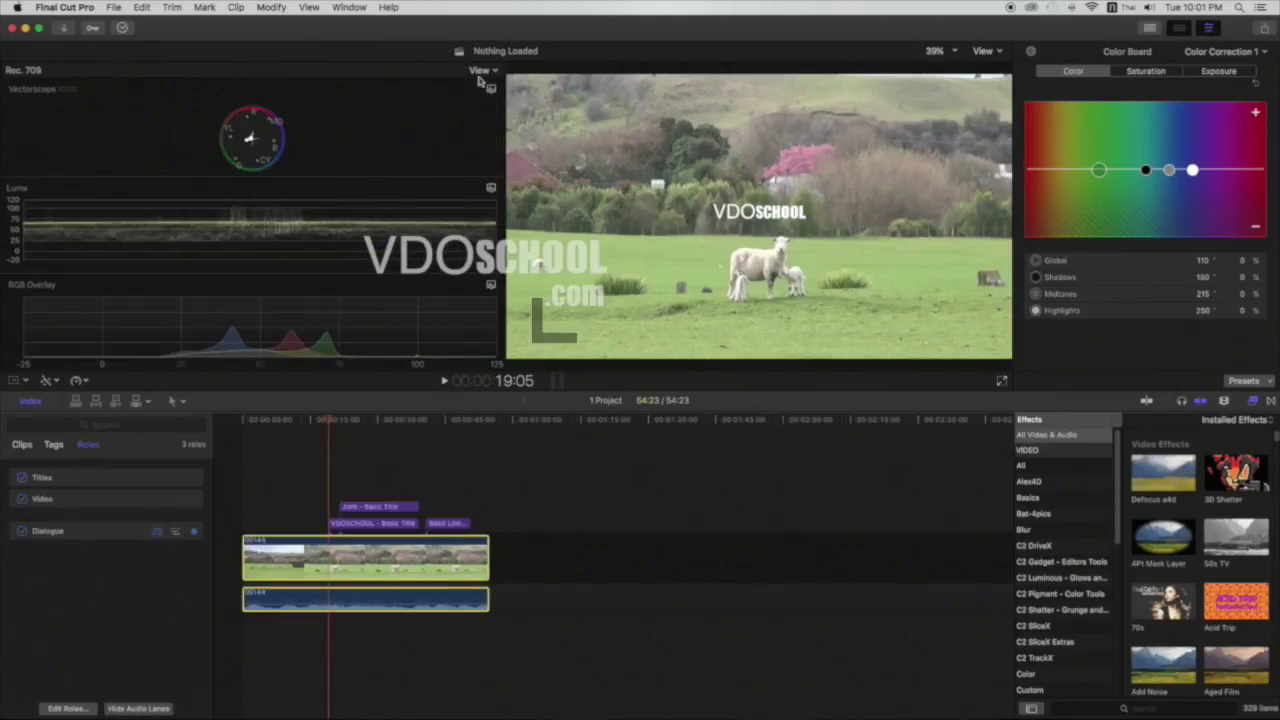
pyautogui.click(497, 72)
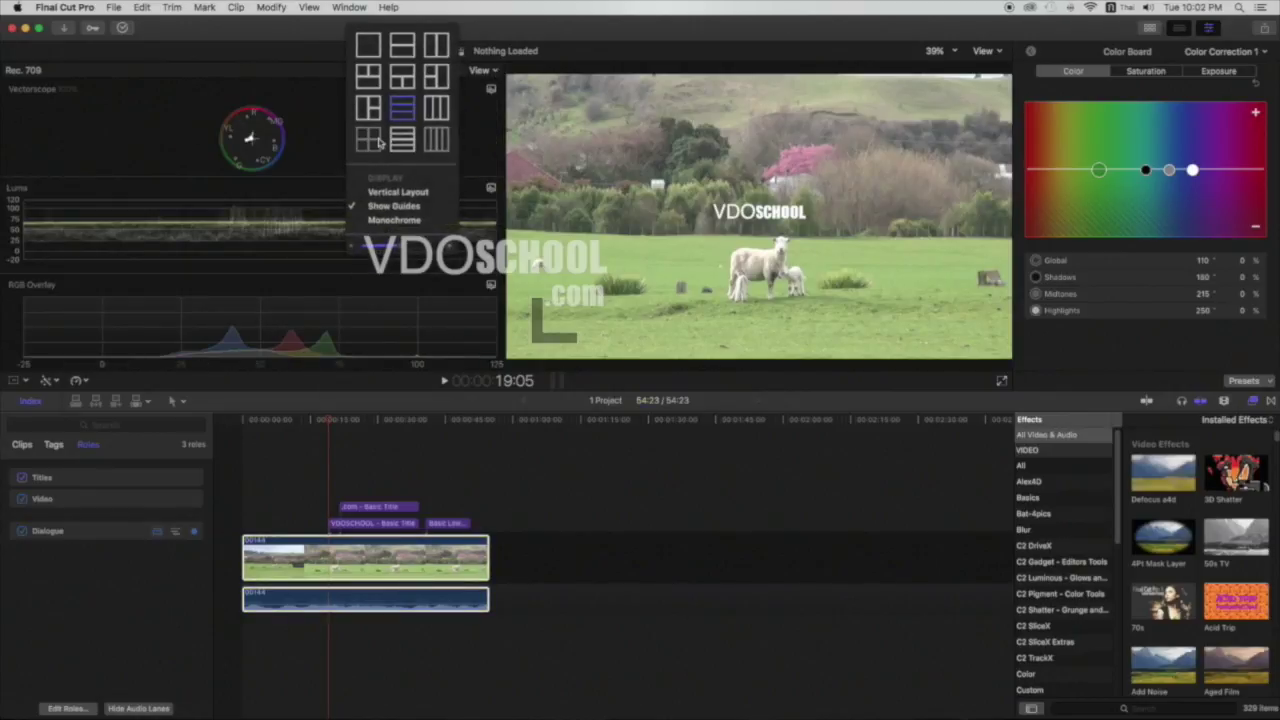
pyautogui.click(413, 134)
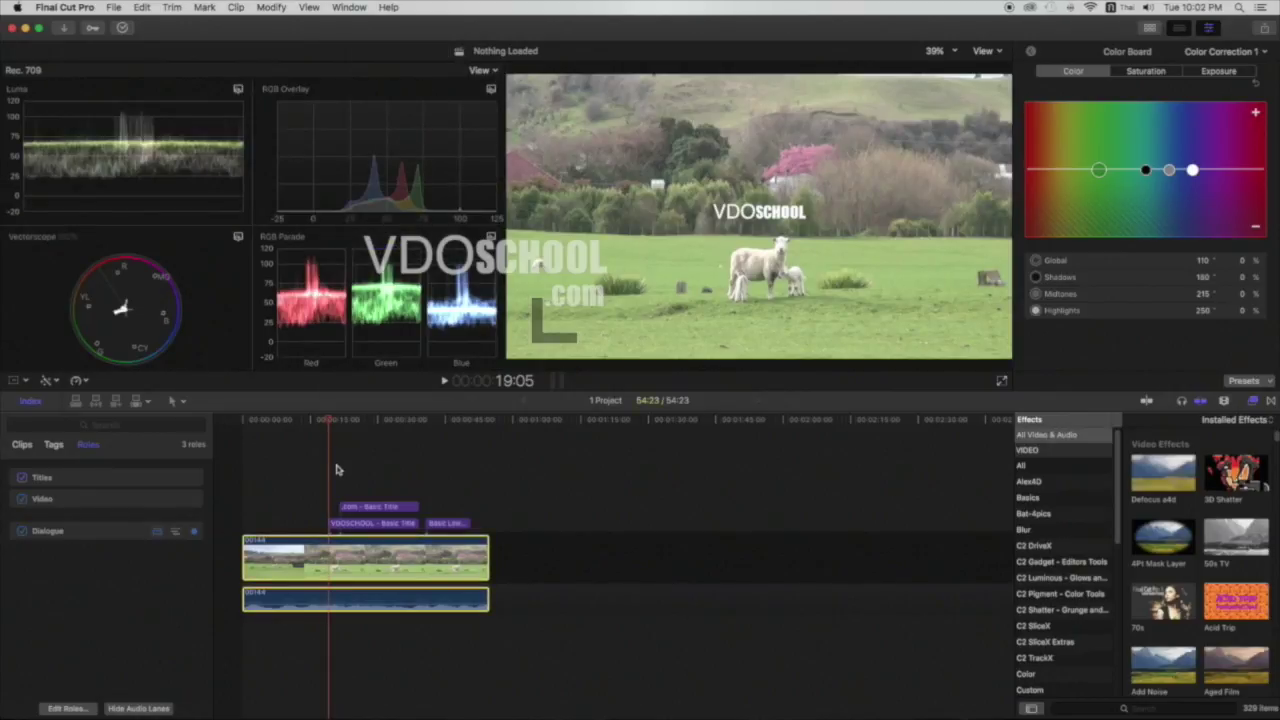
pyautogui.moveTo(272, 440); pyautogui.dragTo(441, 443)
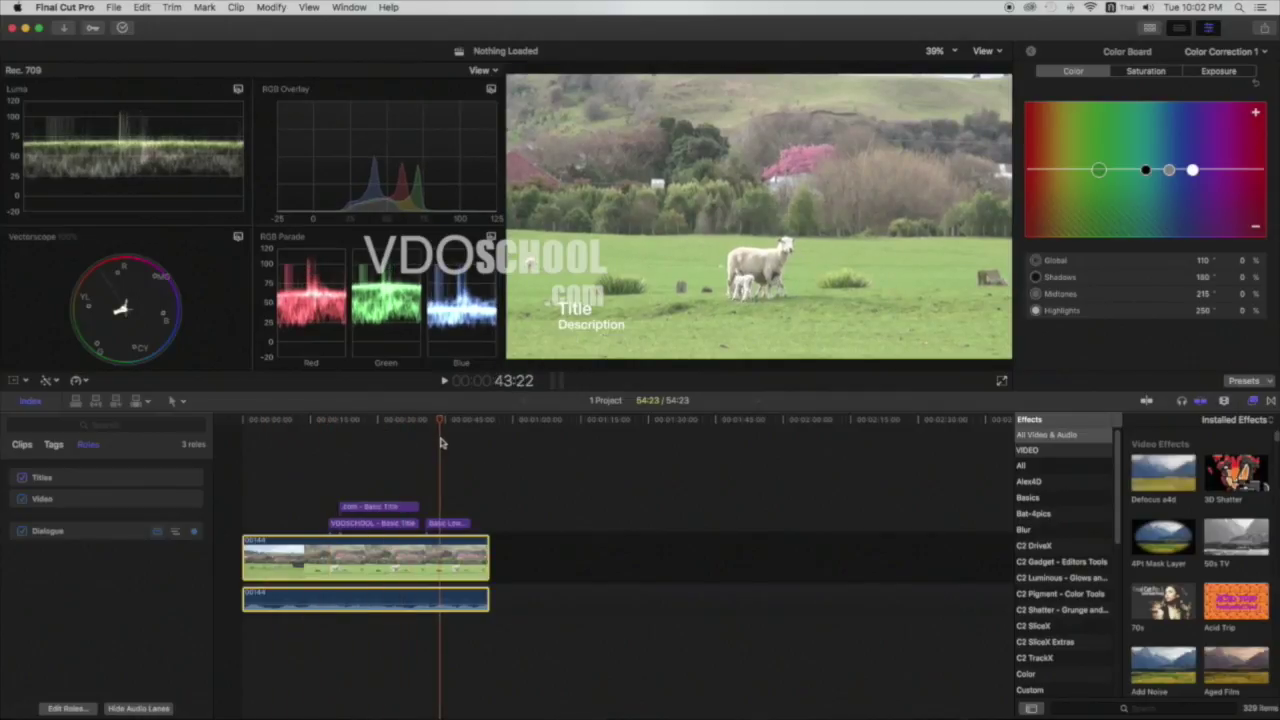
pyautogui.moveTo(441, 443)
pyautogui.mouseDown()
pyautogui.moveTo(244, 446)
pyautogui.moveTo(435, 449)
pyautogui.moveTo(391, 451)
pyautogui.mouseUp()
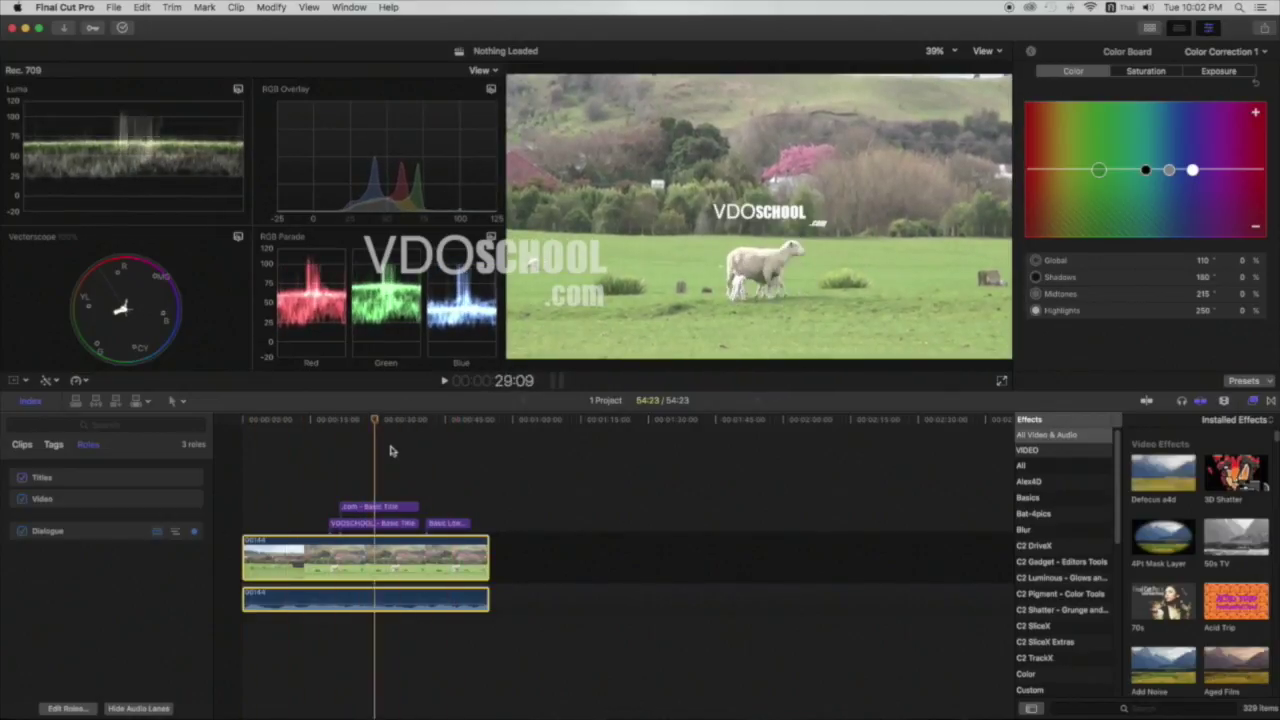
pyautogui.moveTo(391, 451); pyautogui.dragTo(381, 449)
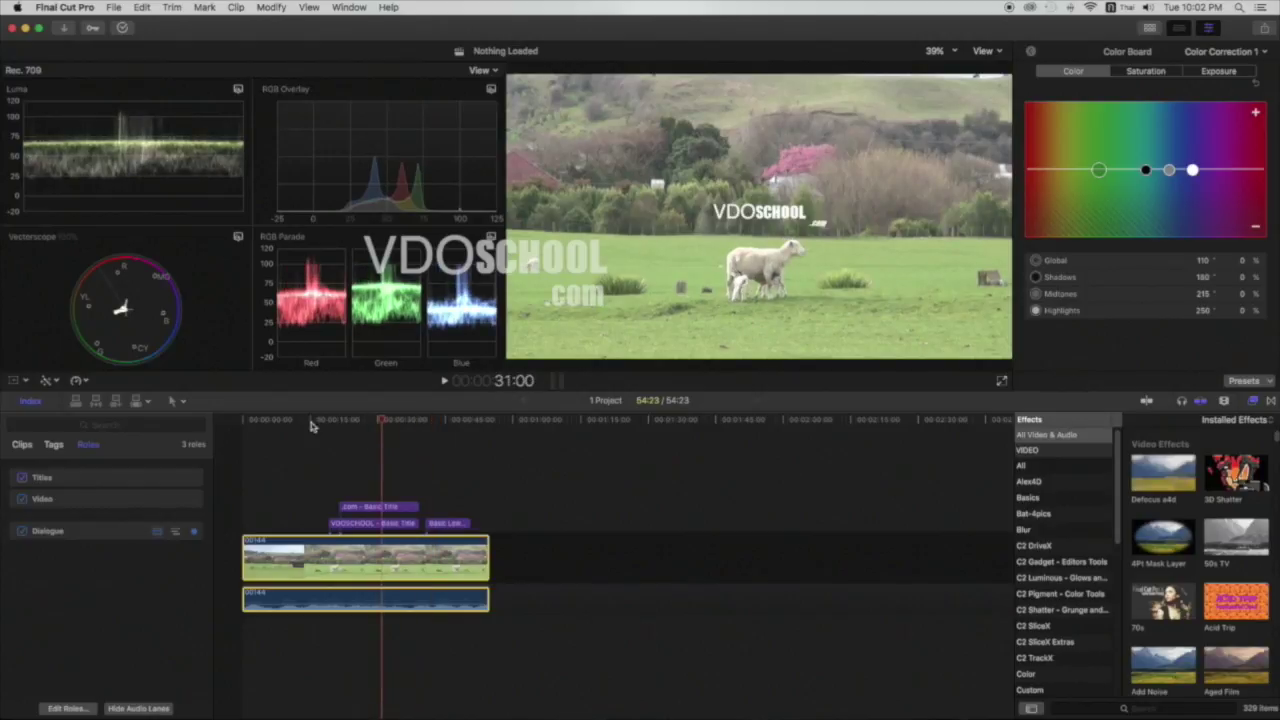
pyautogui.click(270, 428)
# Move the playhead to 46:21 and select the sheep clip
pyautogui.click(388, 425)
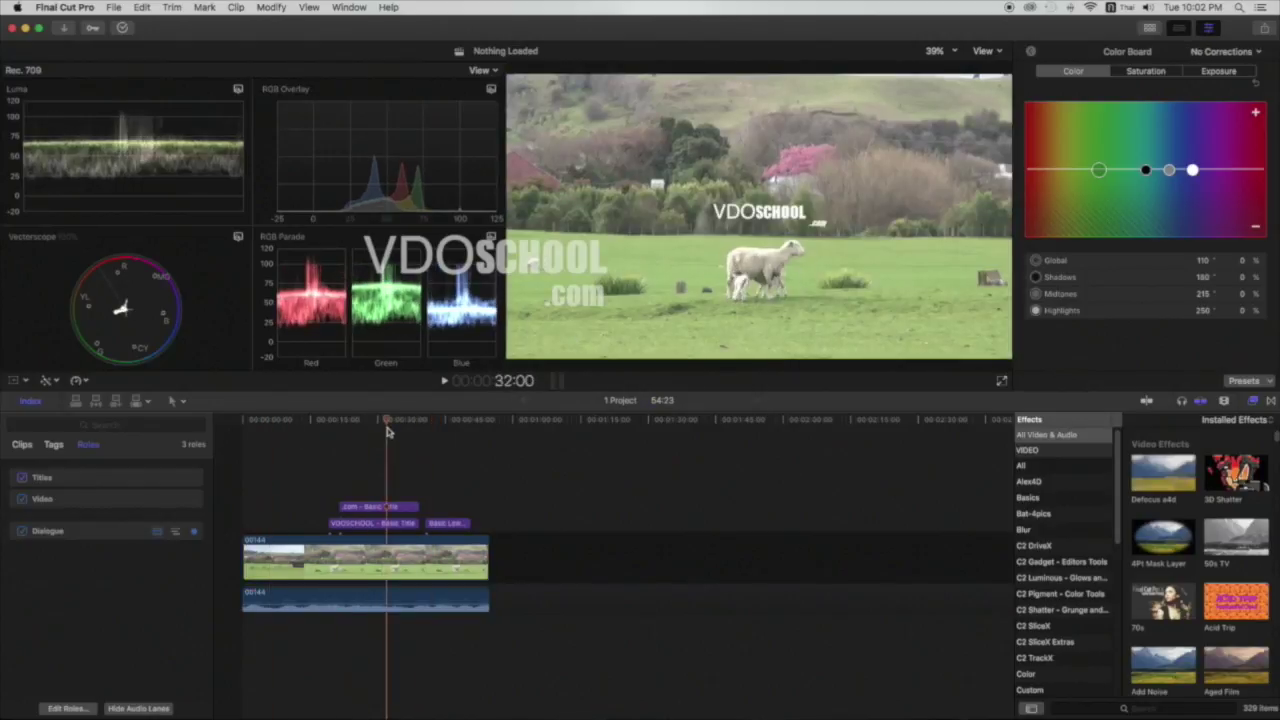
pyautogui.click(425, 425)
pyautogui.click(453, 425)
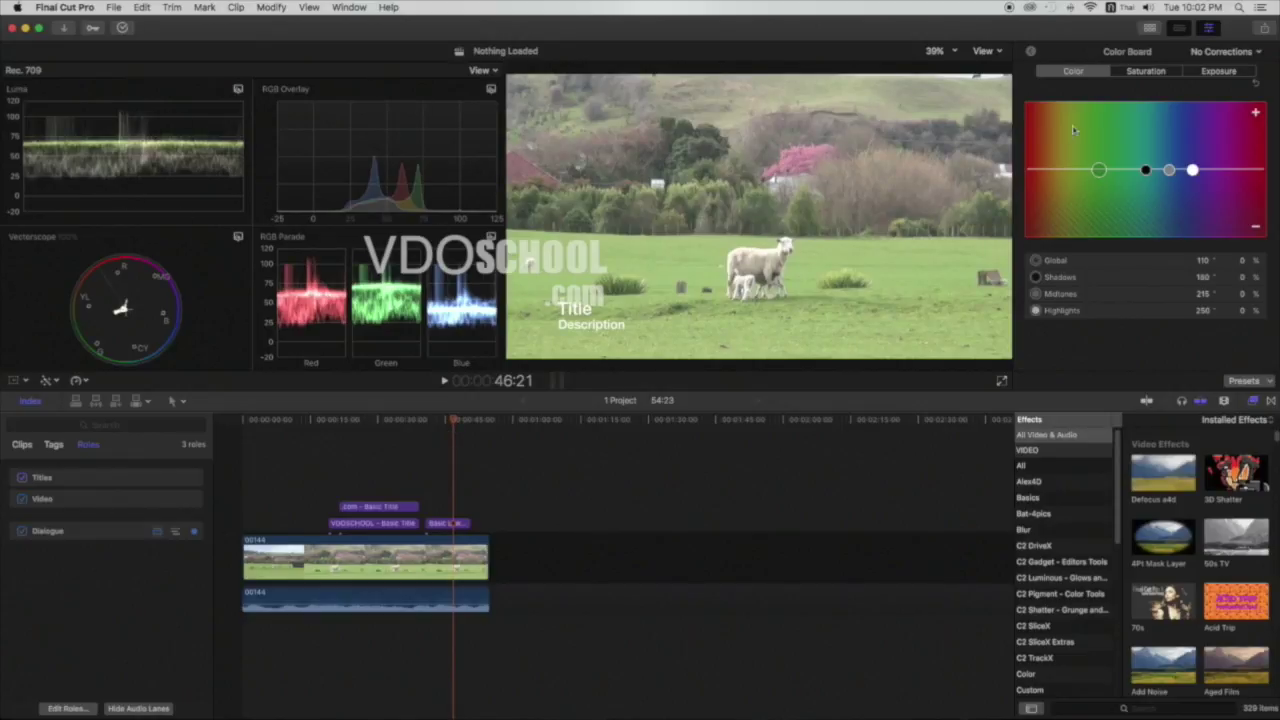
pyautogui.click(384, 552)
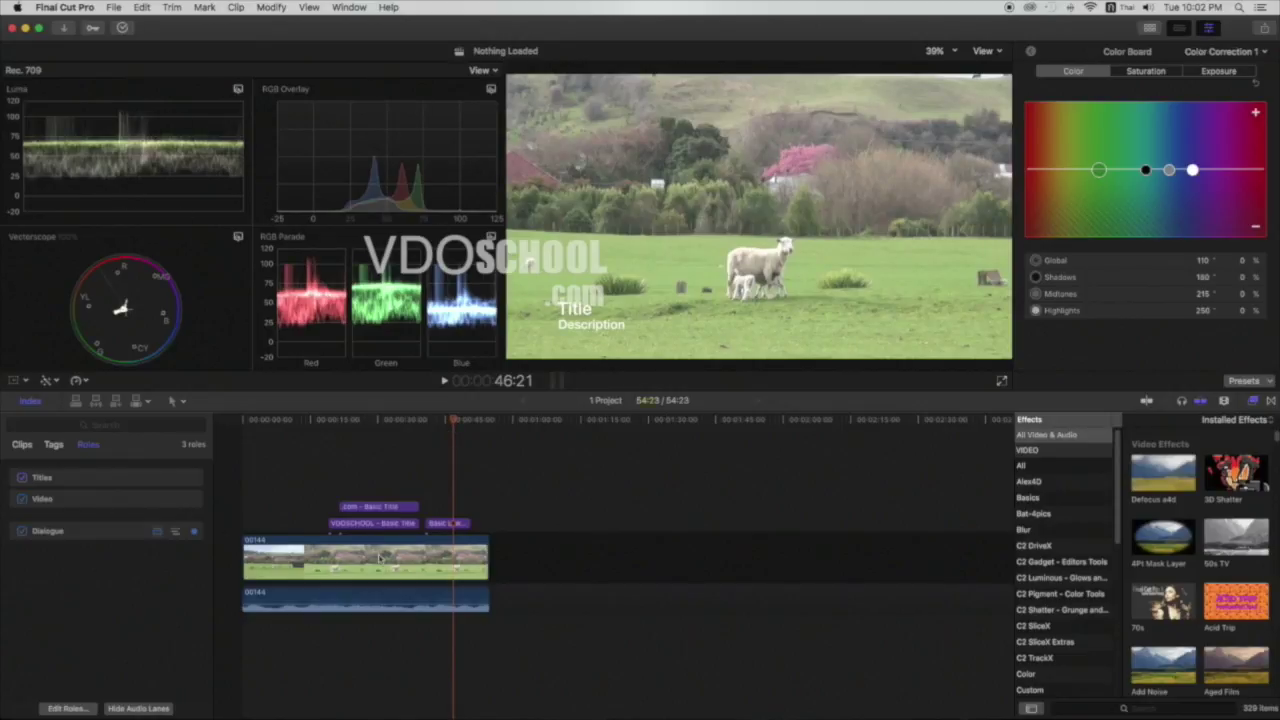
# In the Exposure tab, lower the shadows to -22% and pick the midtones control
pyautogui.click(1214, 73)
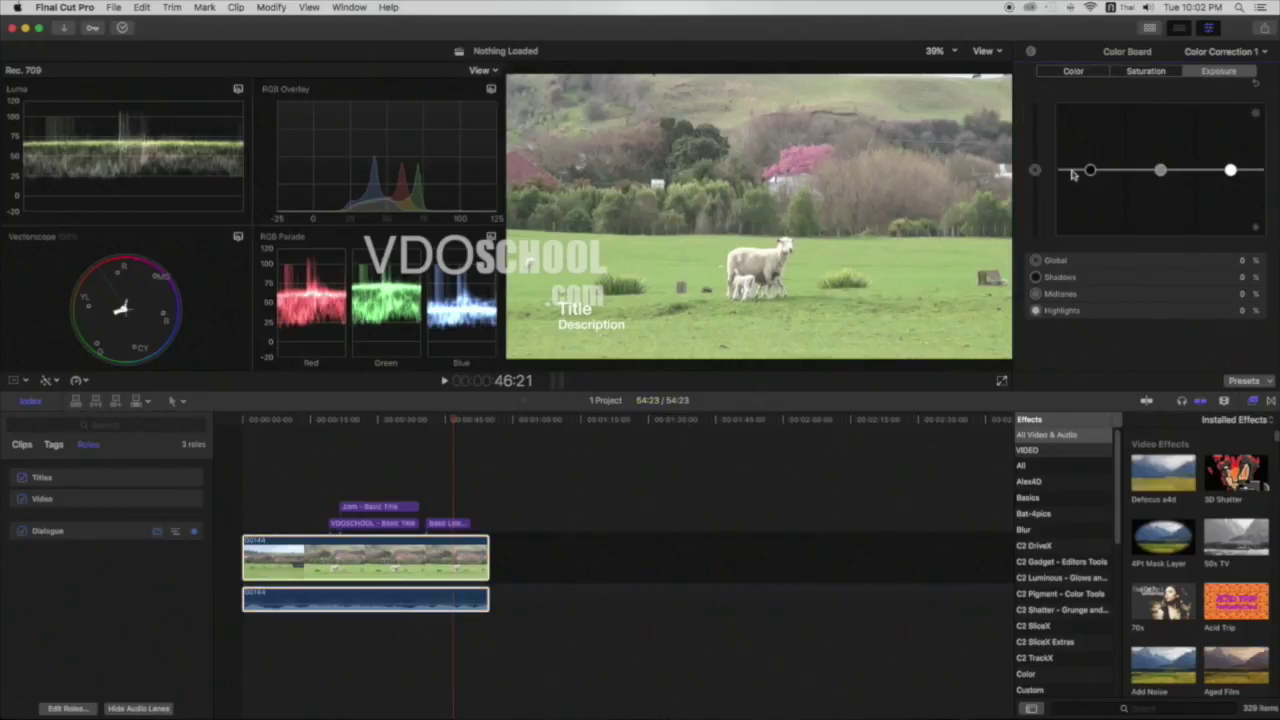
pyautogui.moveTo(1090, 170); pyautogui.dragTo(1090, 183)
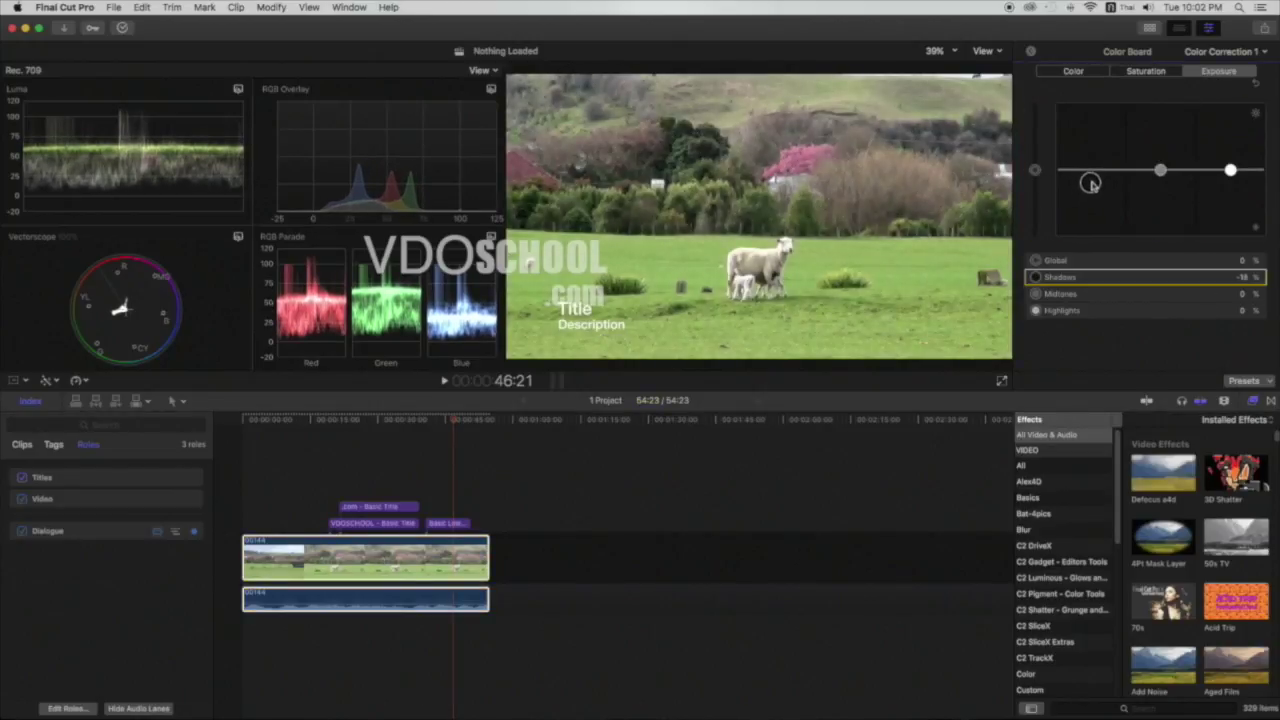
pyautogui.moveTo(1090, 183); pyautogui.dragTo(1230, 167)
pyautogui.click(1160, 170)
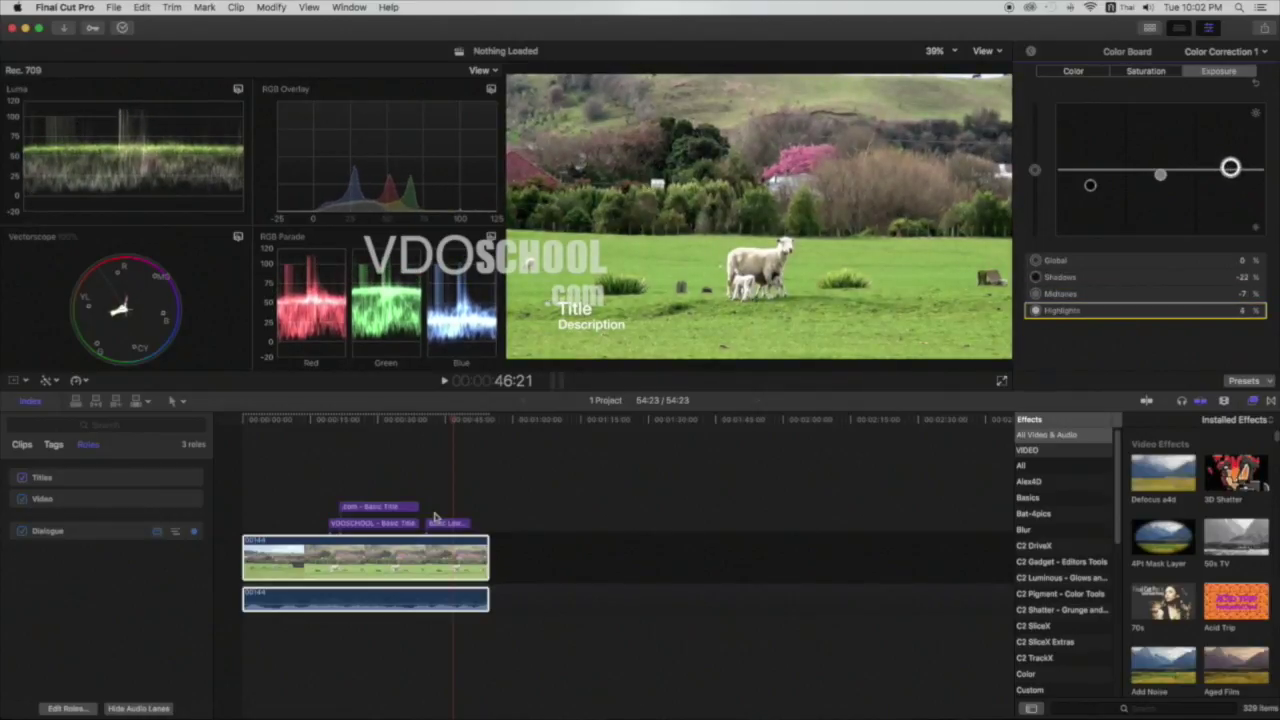
# Move the playhead back to 13:16 and reselect the sheep clip
pyautogui.click(298, 441)
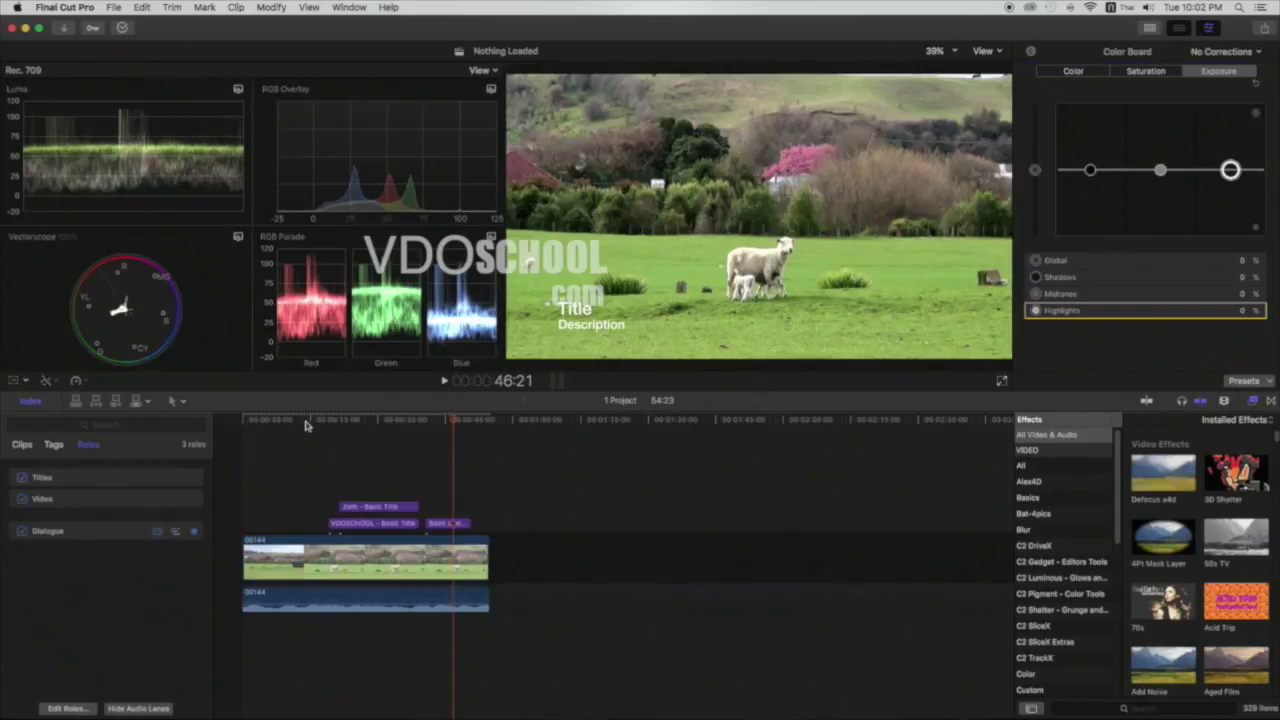
pyautogui.click(304, 420)
pyautogui.click(291, 548)
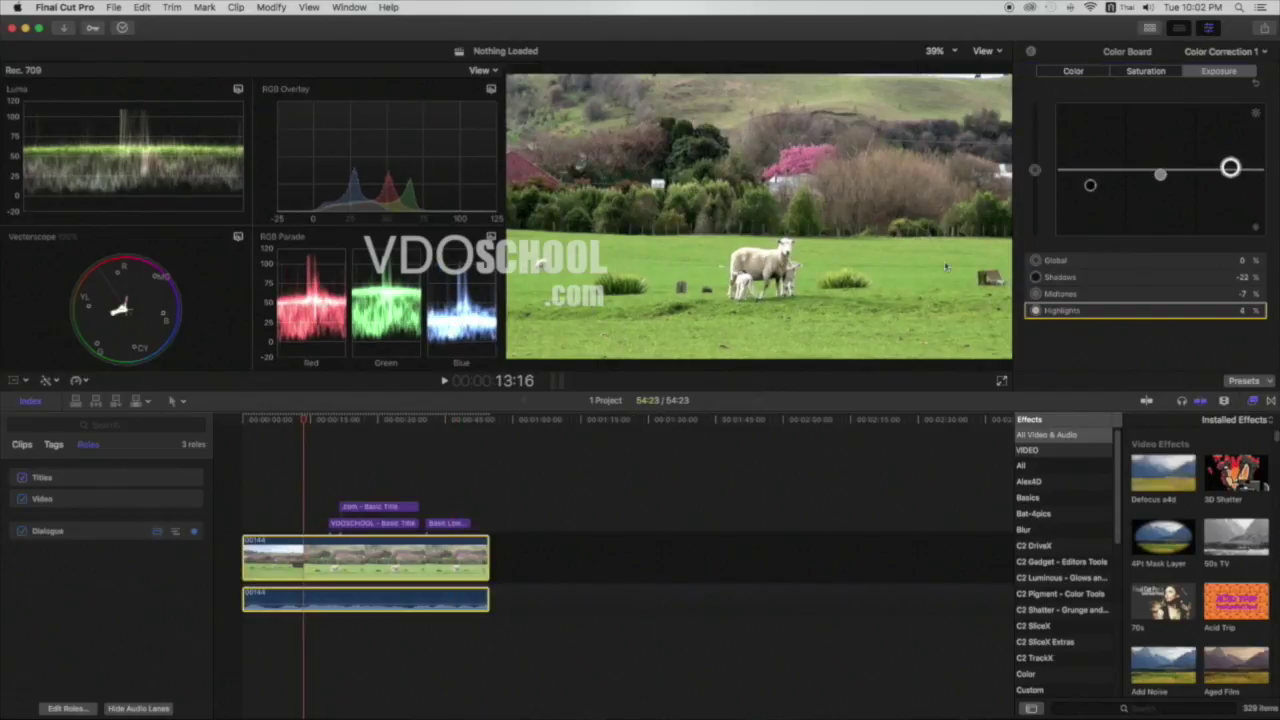
pyautogui.click(1032, 57)
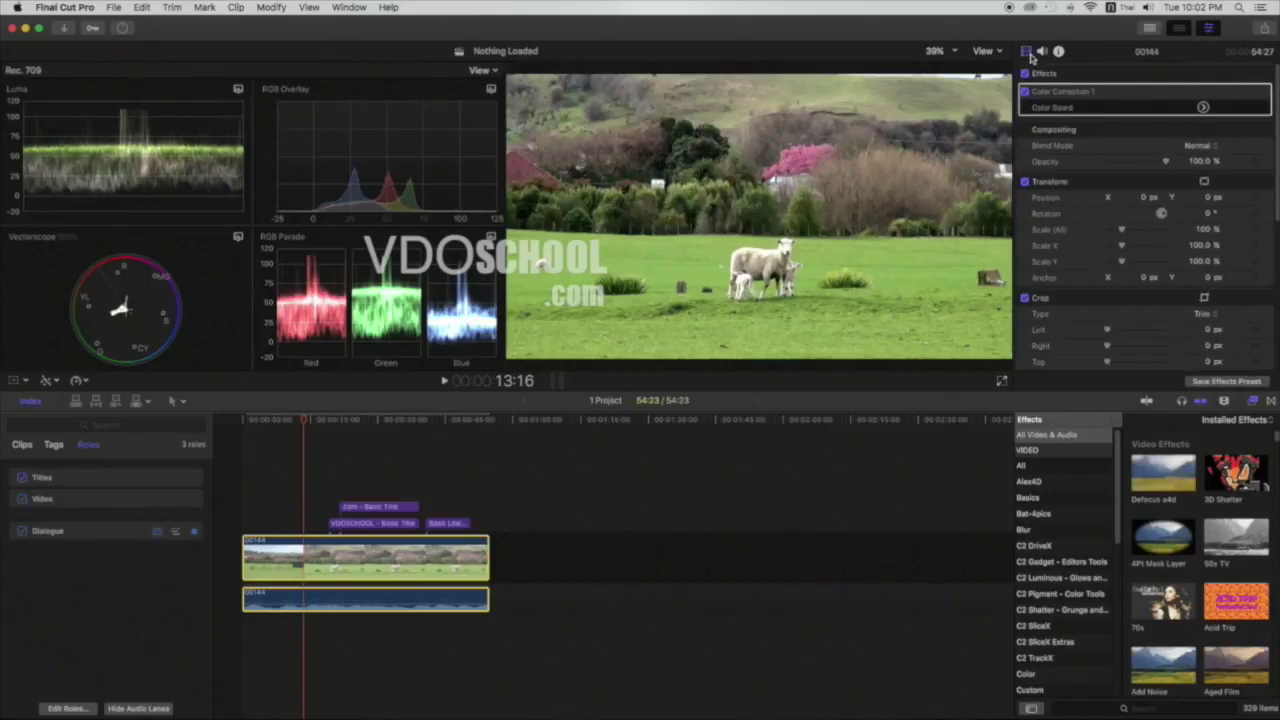
pyautogui.click(1025, 92)
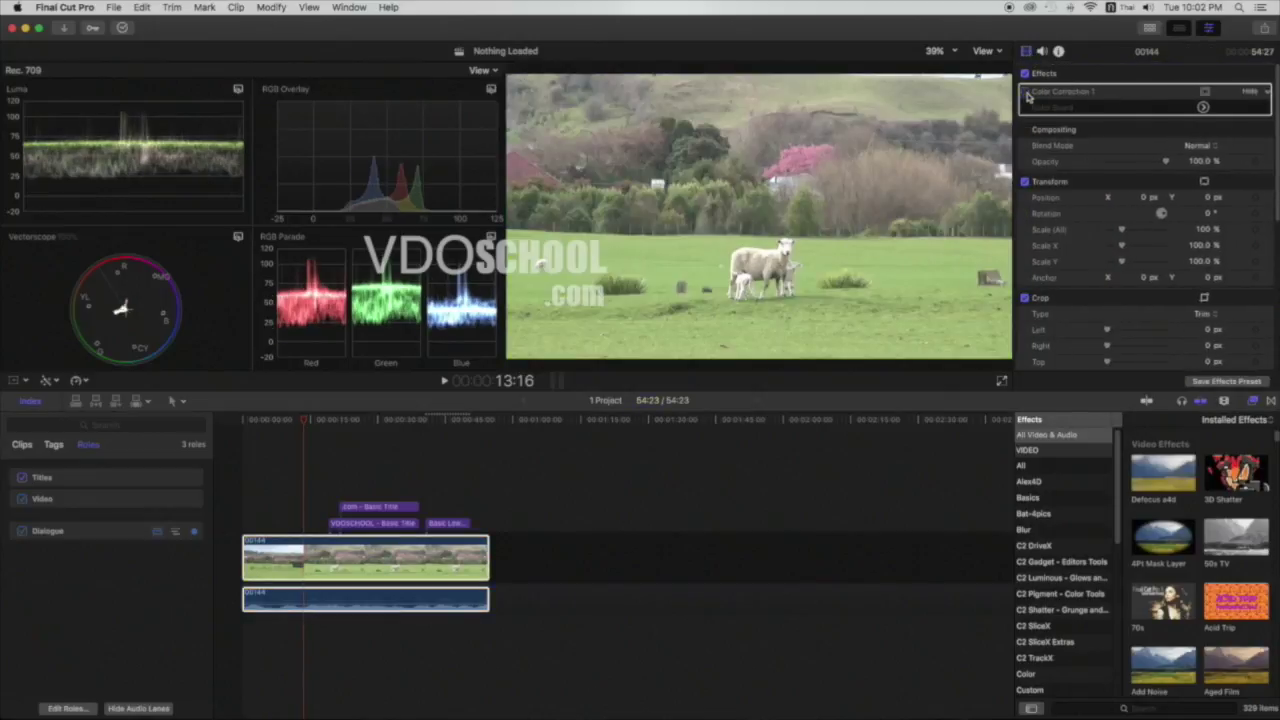
pyautogui.click(1026, 93)
pyautogui.click(1026, 93)
pyautogui.click(1026, 93)
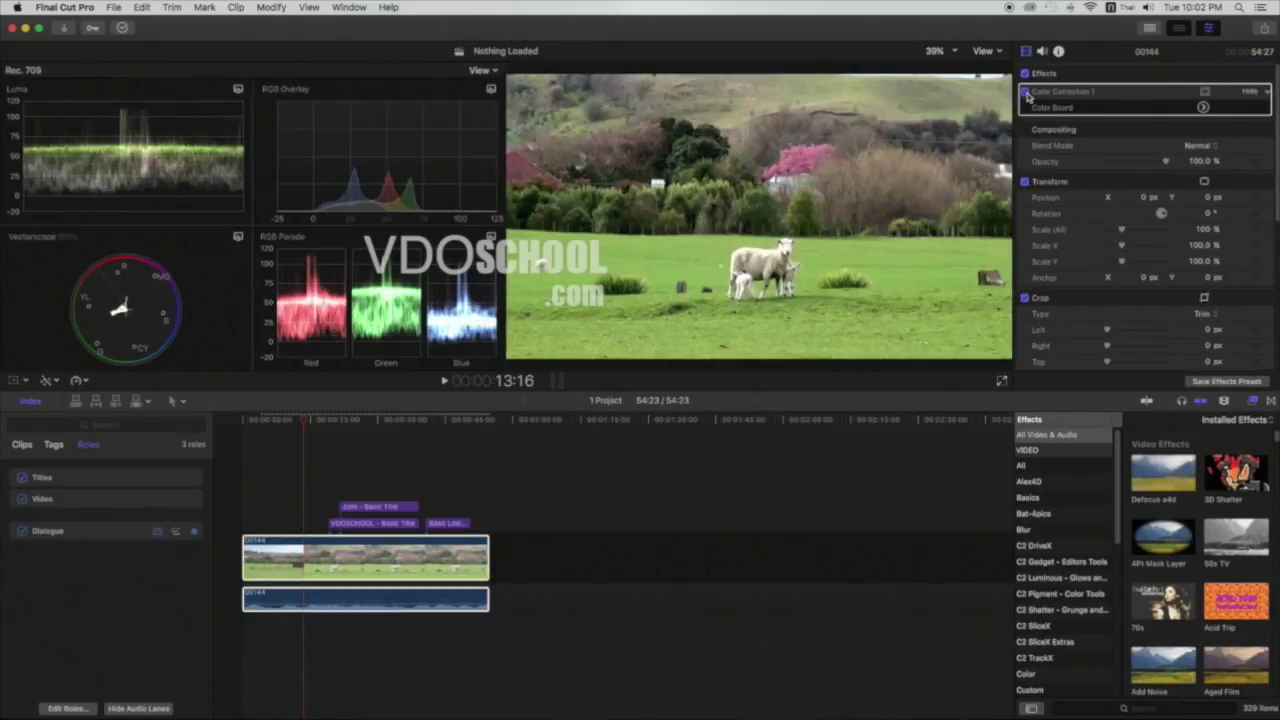
pyautogui.click(1026, 93)
pyautogui.click(1026, 93)
# Select the clip near 35 seconds, show the browser, and scrub back to 29:12
pyautogui.click(403, 560)
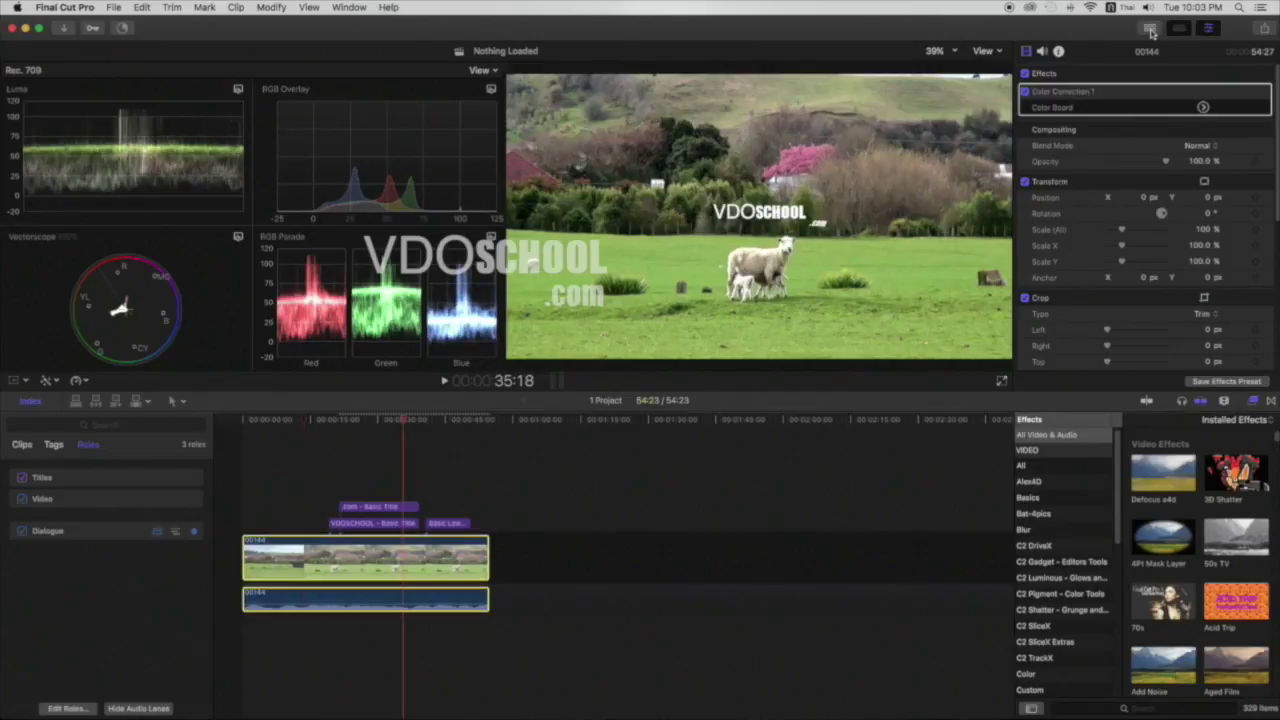
pyautogui.click(1150, 32)
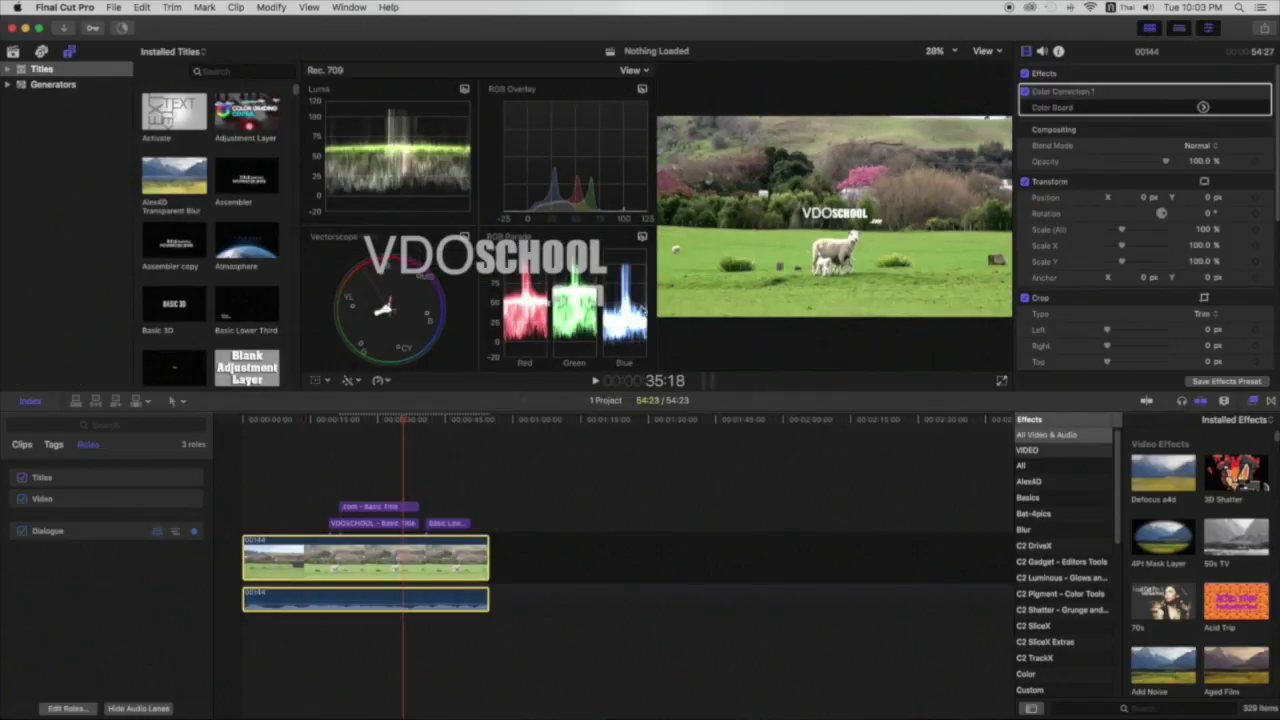
pyautogui.moveTo(399, 427); pyautogui.dragTo(375, 428)
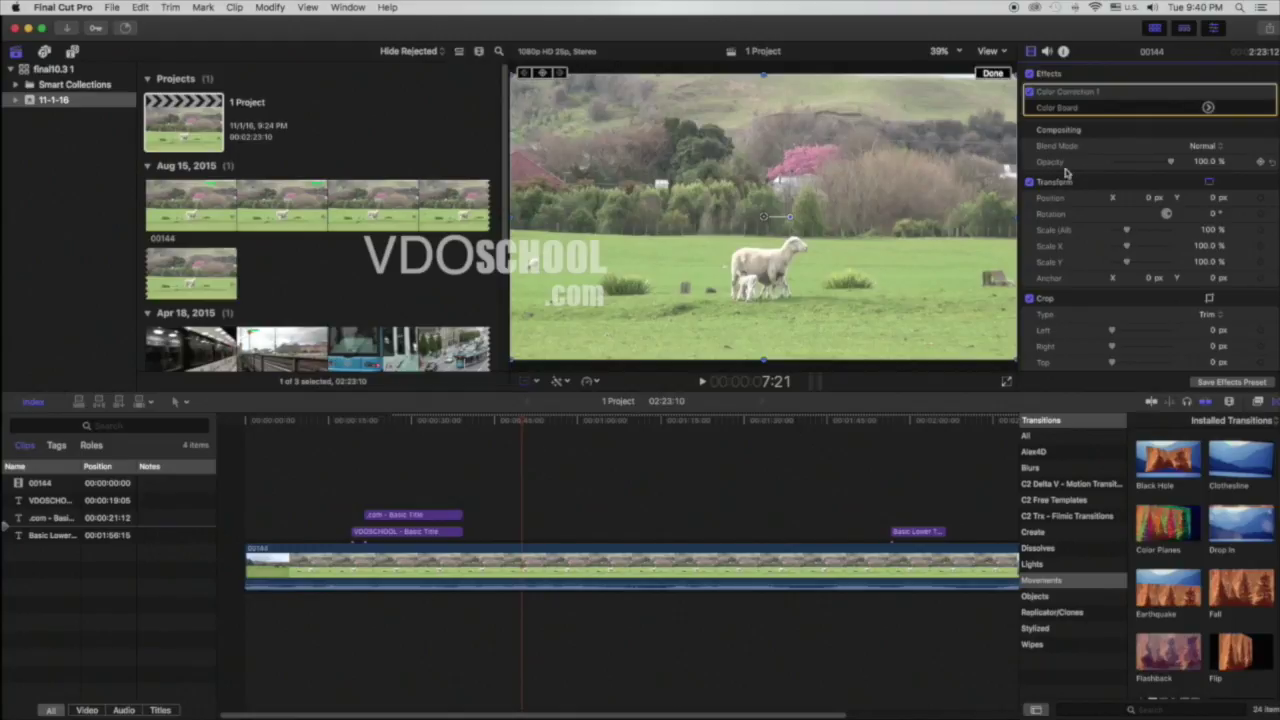
pyautogui.scroll(-5, 1095, 365)
pyautogui.scroll(-5, 1095, 365)
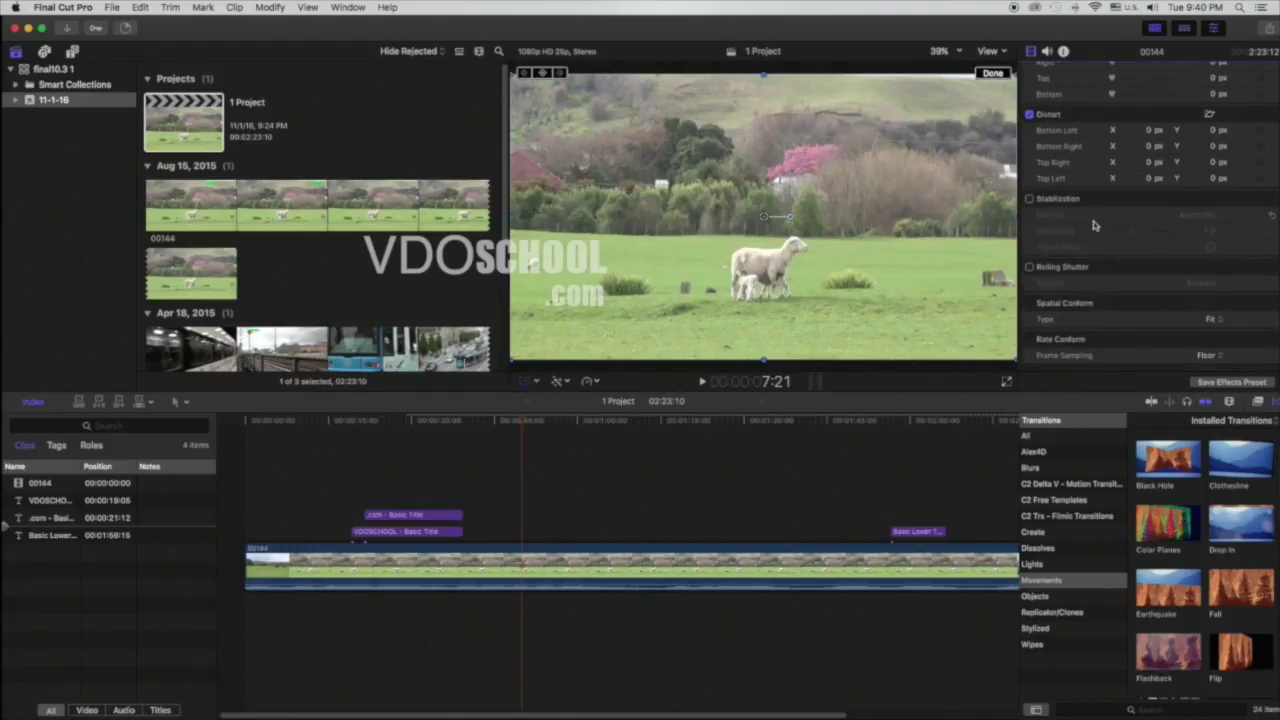
pyautogui.scroll(5, 1095, 226)
pyautogui.scroll(3, 1095, 226)
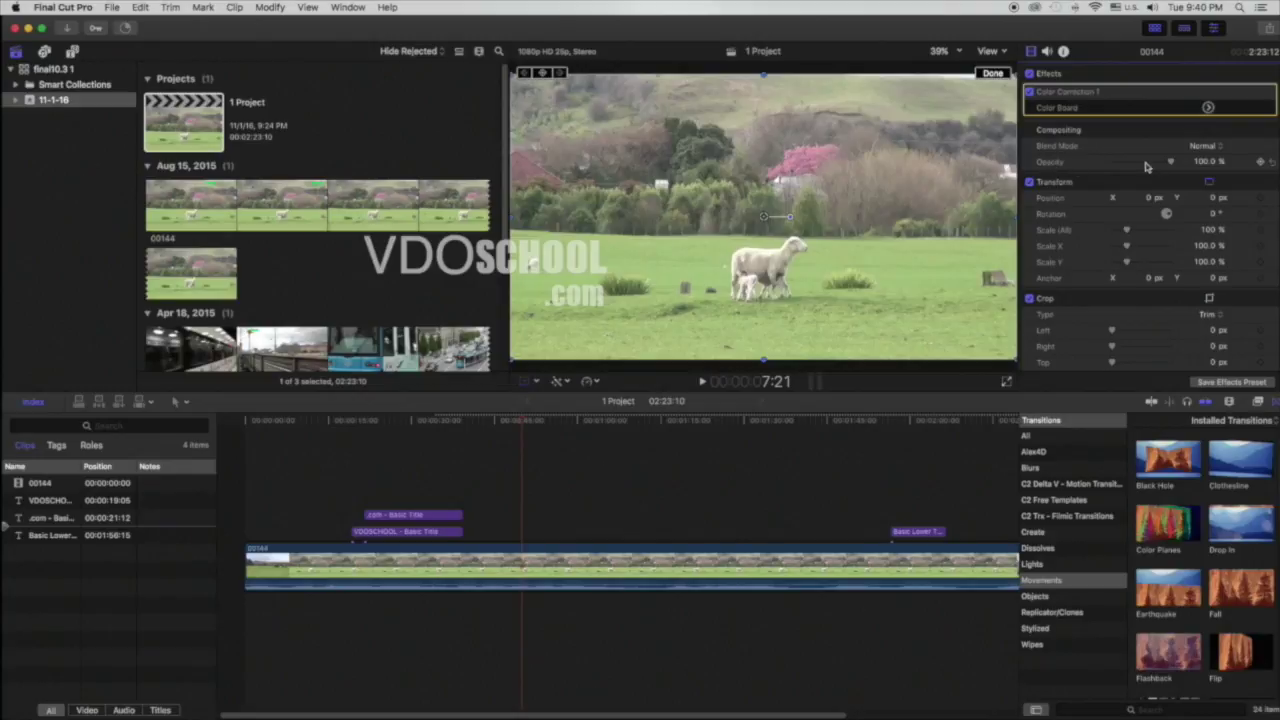
pyautogui.scroll(-3, 1092, 318)
pyautogui.scroll(-5, 1090, 300)
pyautogui.scroll(7, 1088, 291)
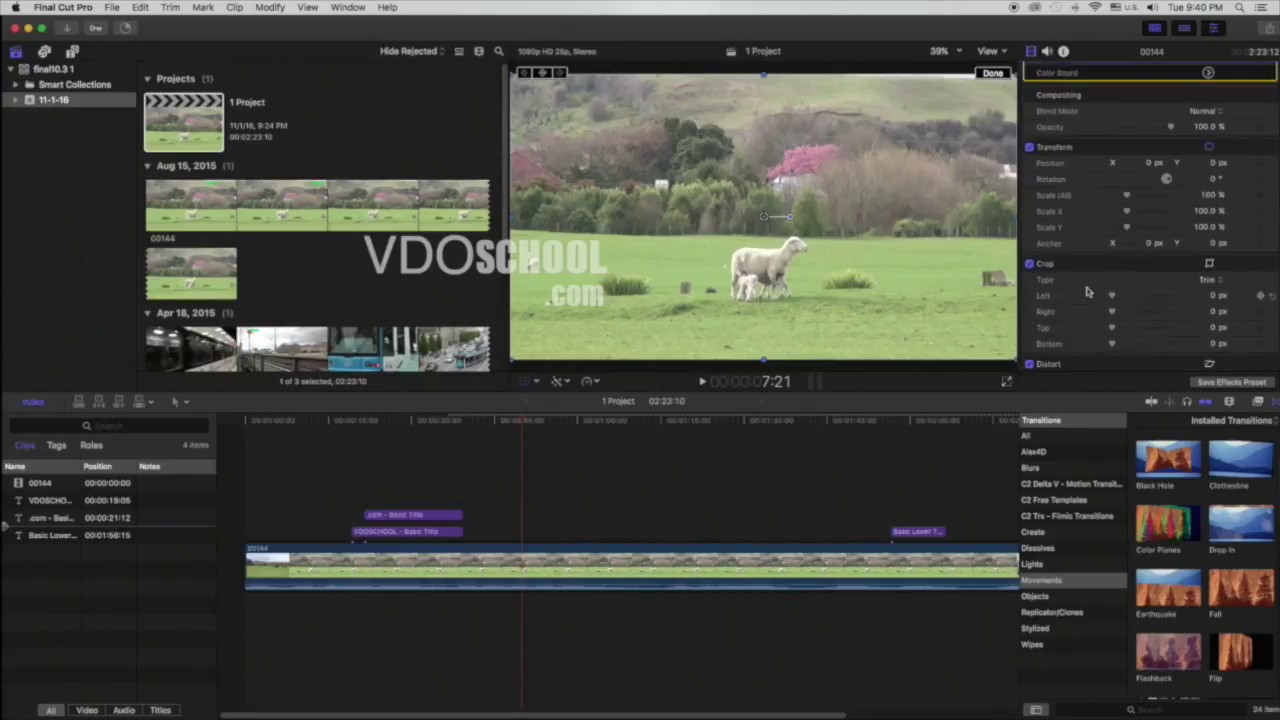
pyautogui.scroll(2, 1088, 291)
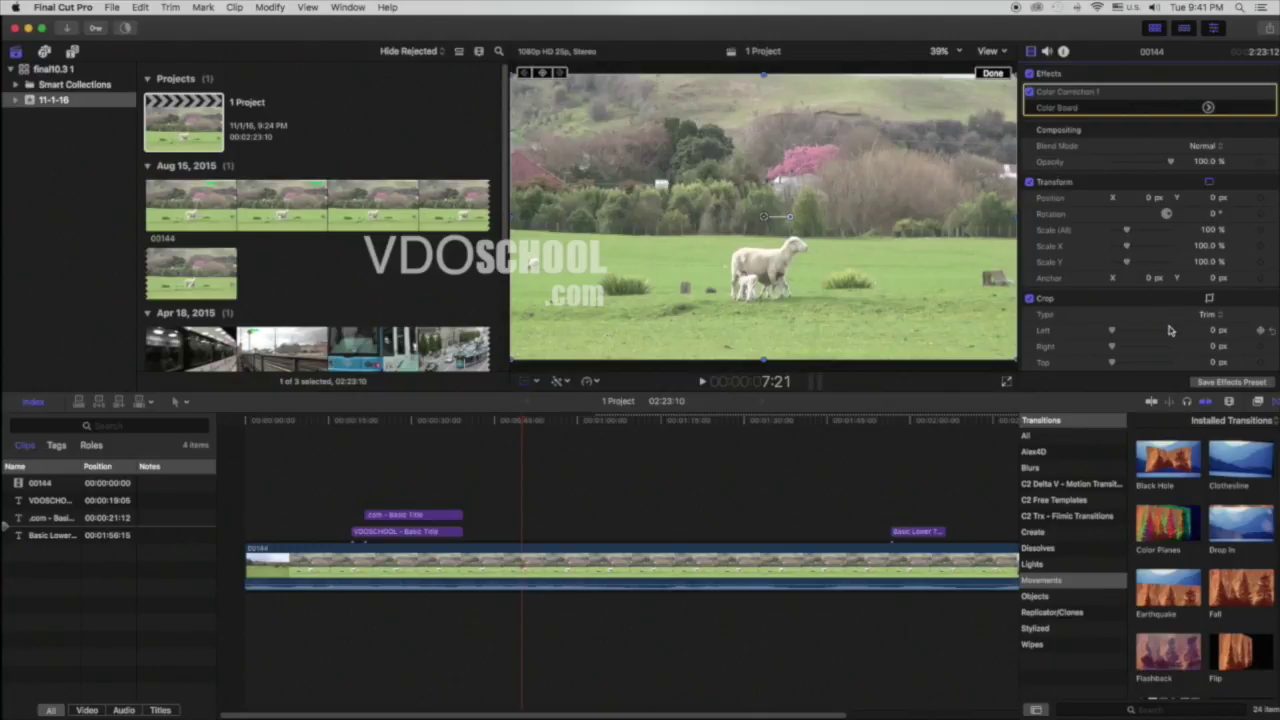
pyautogui.scroll(-5, 1165, 326)
pyautogui.scroll(-3, 1165, 326)
pyautogui.scroll(3, 1165, 326)
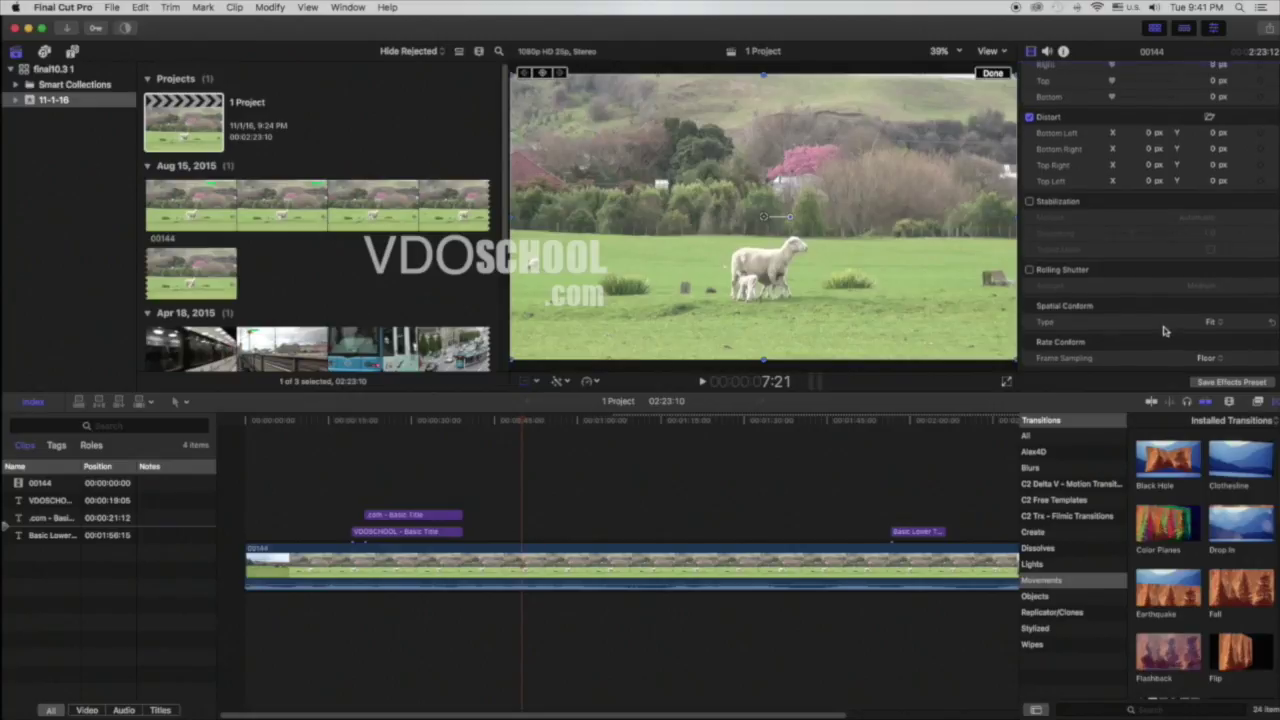
pyautogui.scroll(5, 1165, 330)
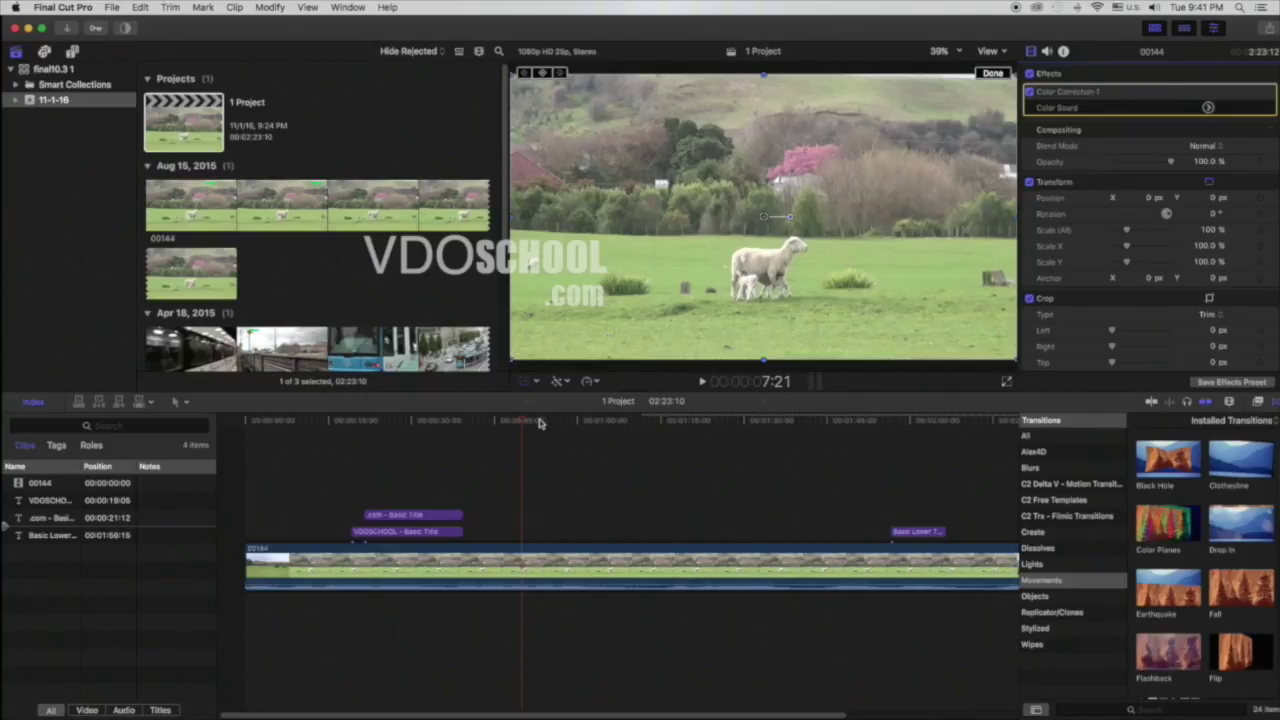
# Connect the Apr 18 Stockholm tram clip above the sheep footage
pyautogui.click(434, 436)
pyautogui.click(358, 352)
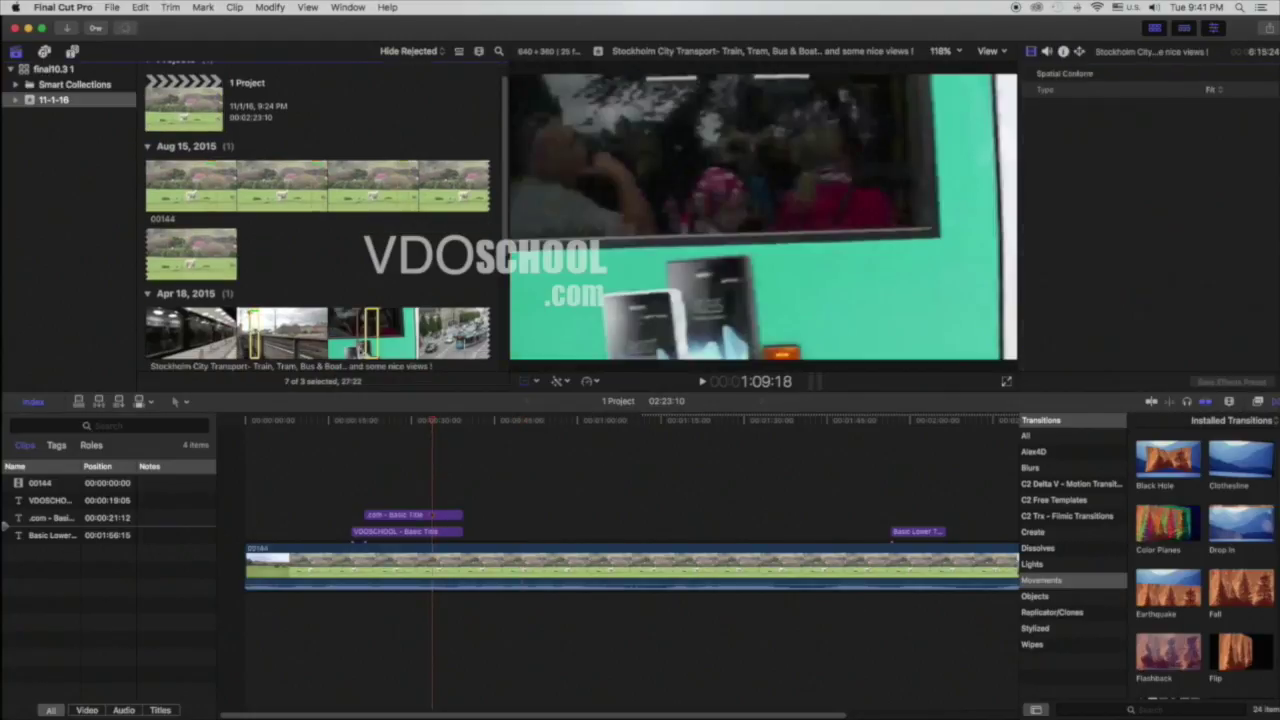
pyautogui.click(370, 328)
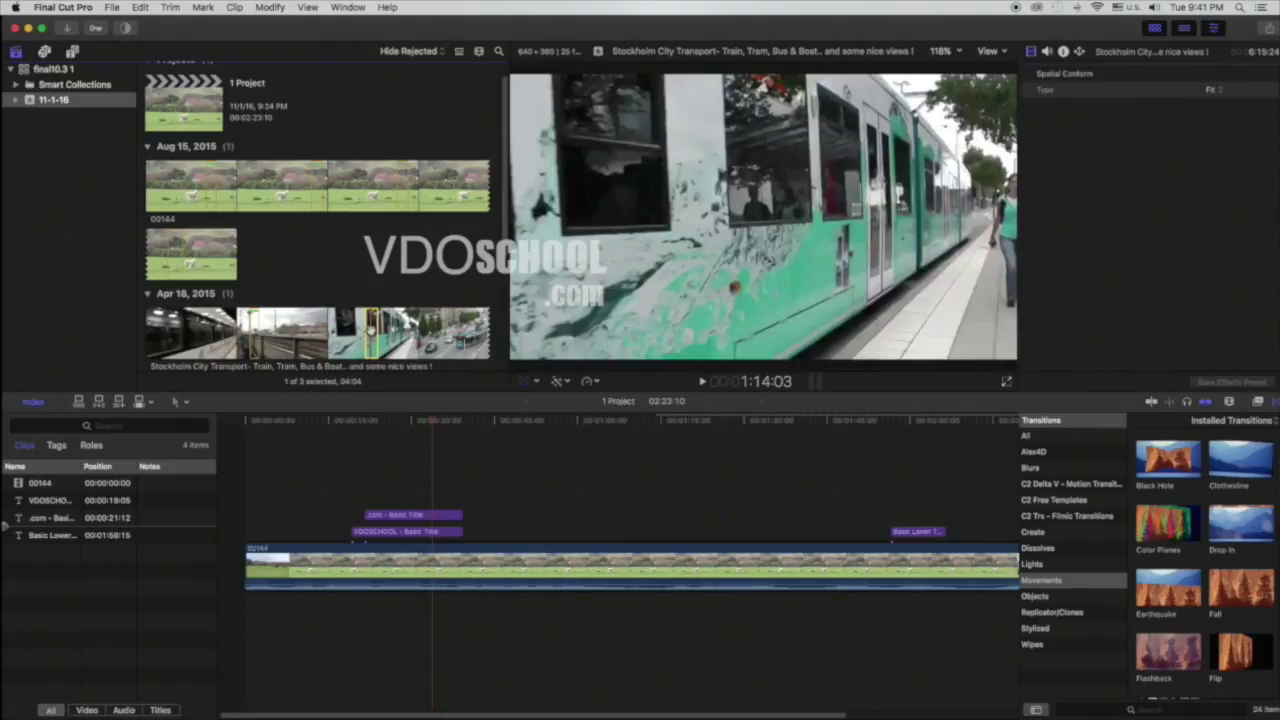
pyautogui.moveTo(370, 328)
pyautogui.mouseDown()
pyautogui.moveTo(452, 462)
pyautogui.moveTo(514, 500)
pyautogui.moveTo(565, 507)
pyautogui.mouseUp()
pyautogui.click(506, 424)
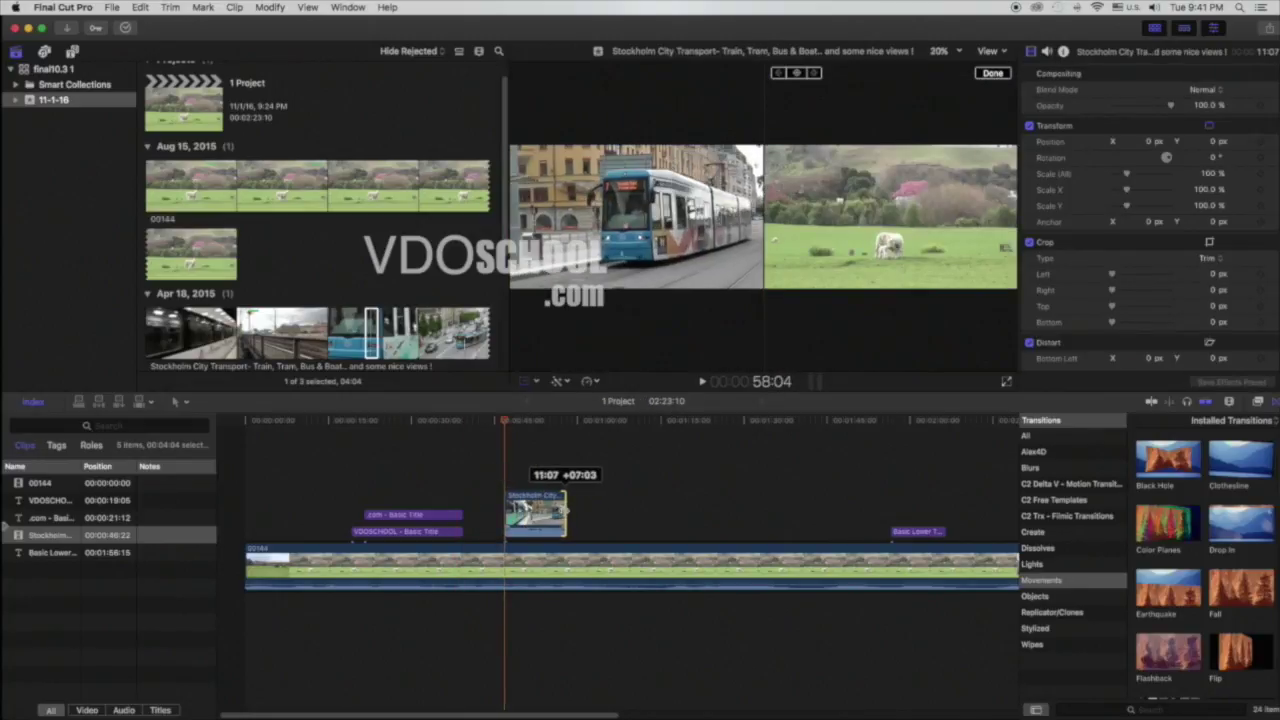
# Add cross dissolves to the tram clip and play it back
pyautogui.press('super+t')
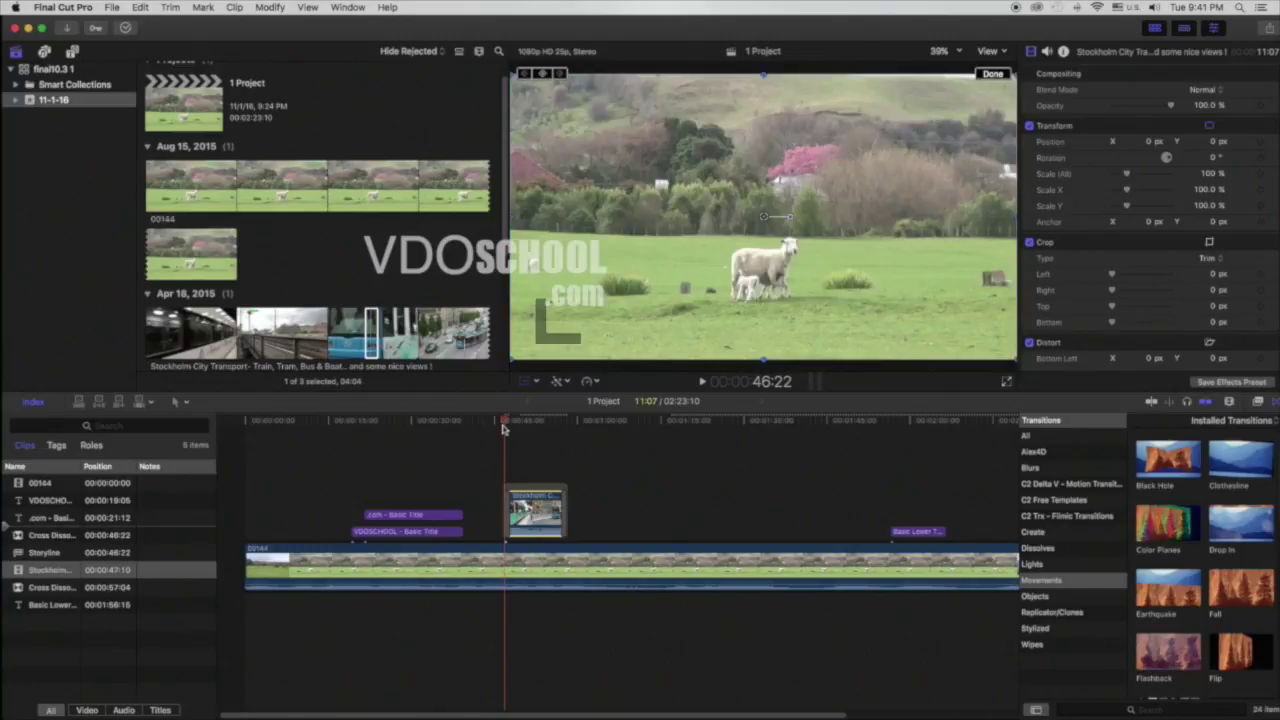
pyautogui.press('space')
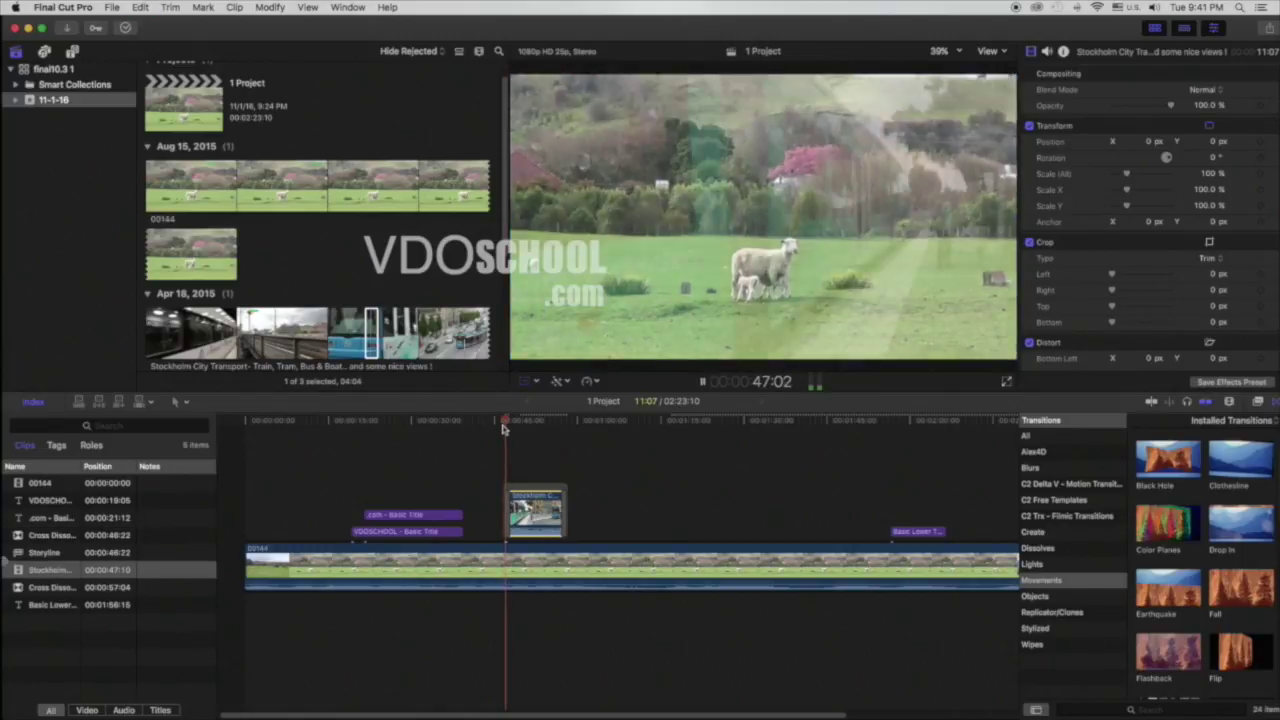
pyautogui.press('space')
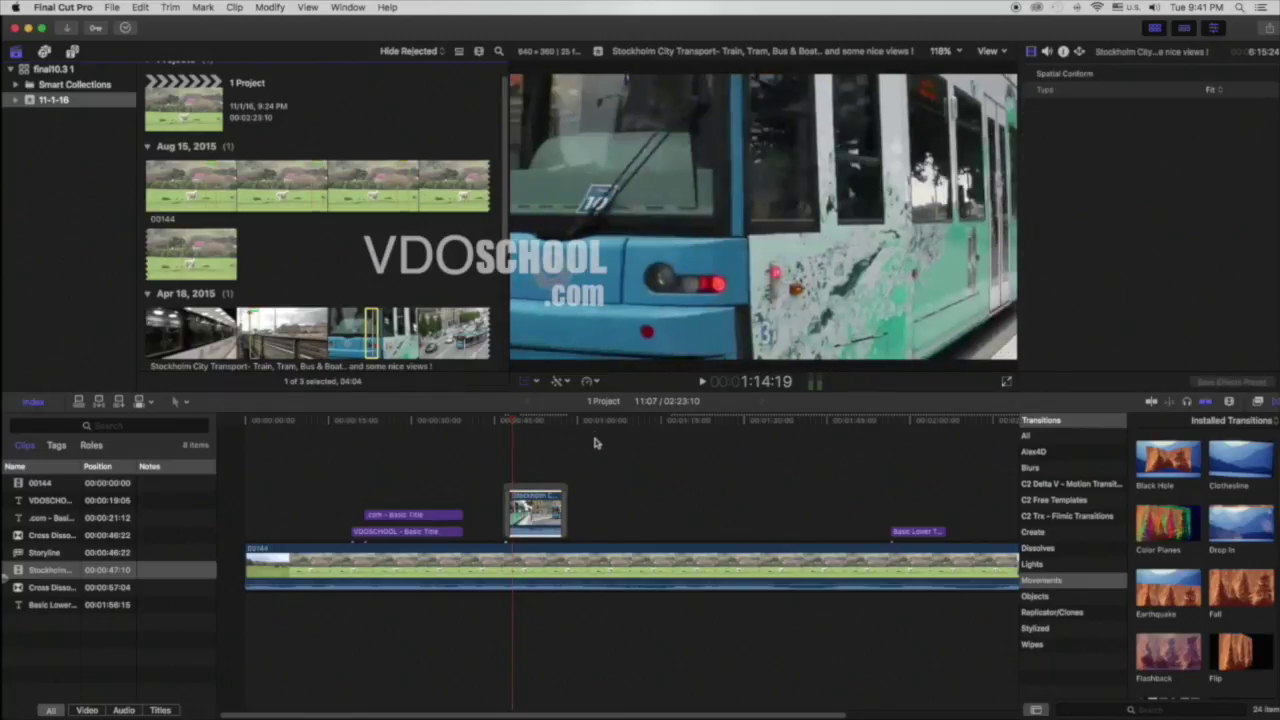
# Connect a second tram clip at 1:03:17 and trim its end shorter
pyautogui.click(598, 426)
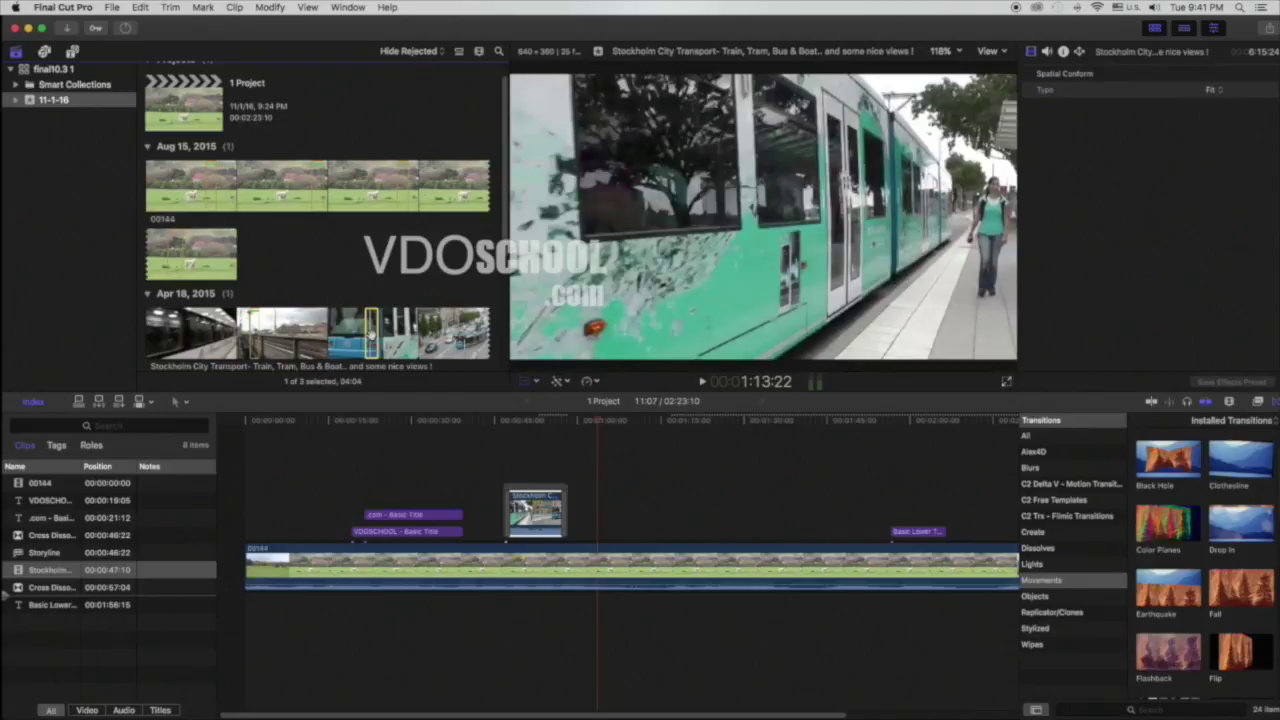
pyautogui.press('q')
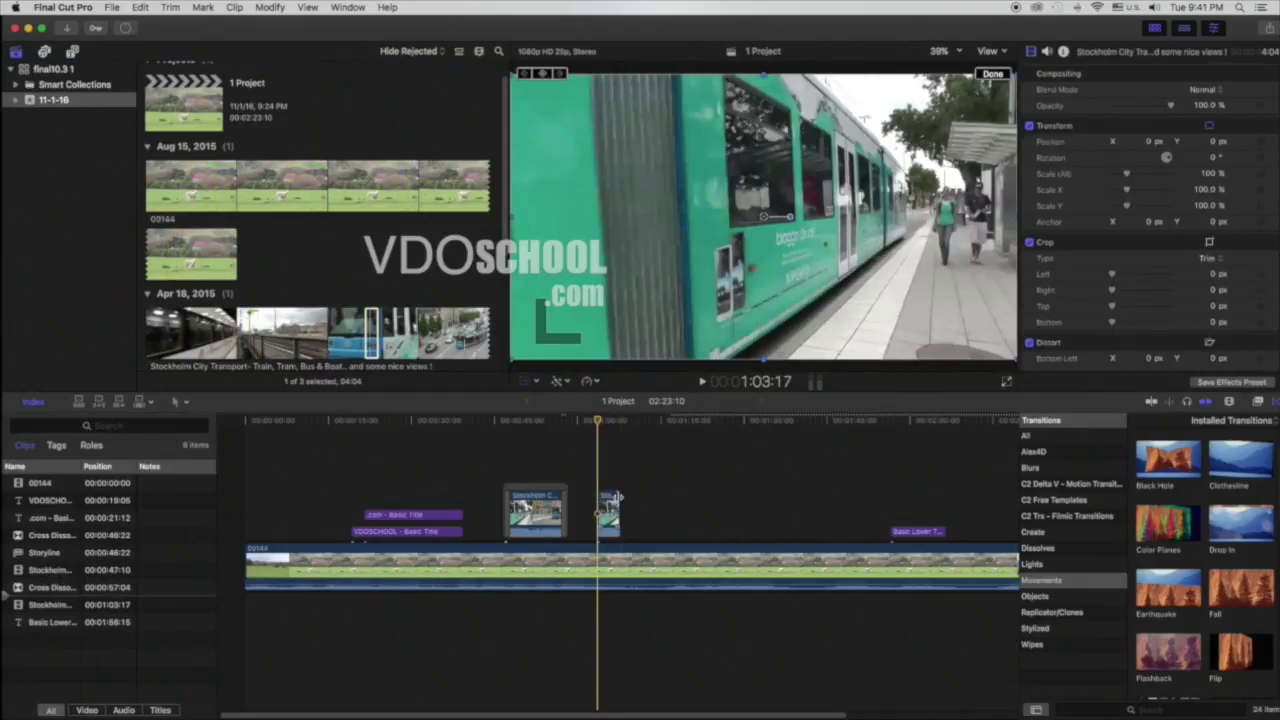
pyautogui.moveTo(617, 500); pyautogui.dragTo(658, 500)
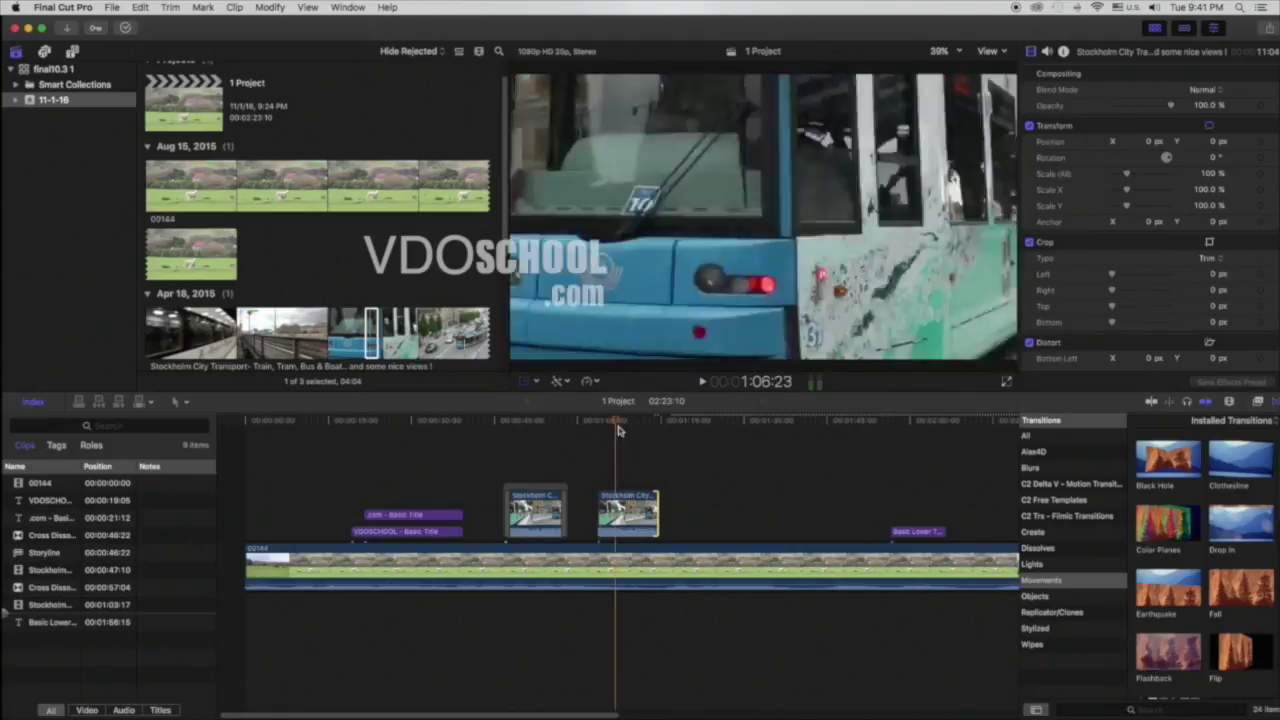
# Add an opacity keyframe at 1:06, then set opacity to 0% at the clip start
pyautogui.click(615, 492)
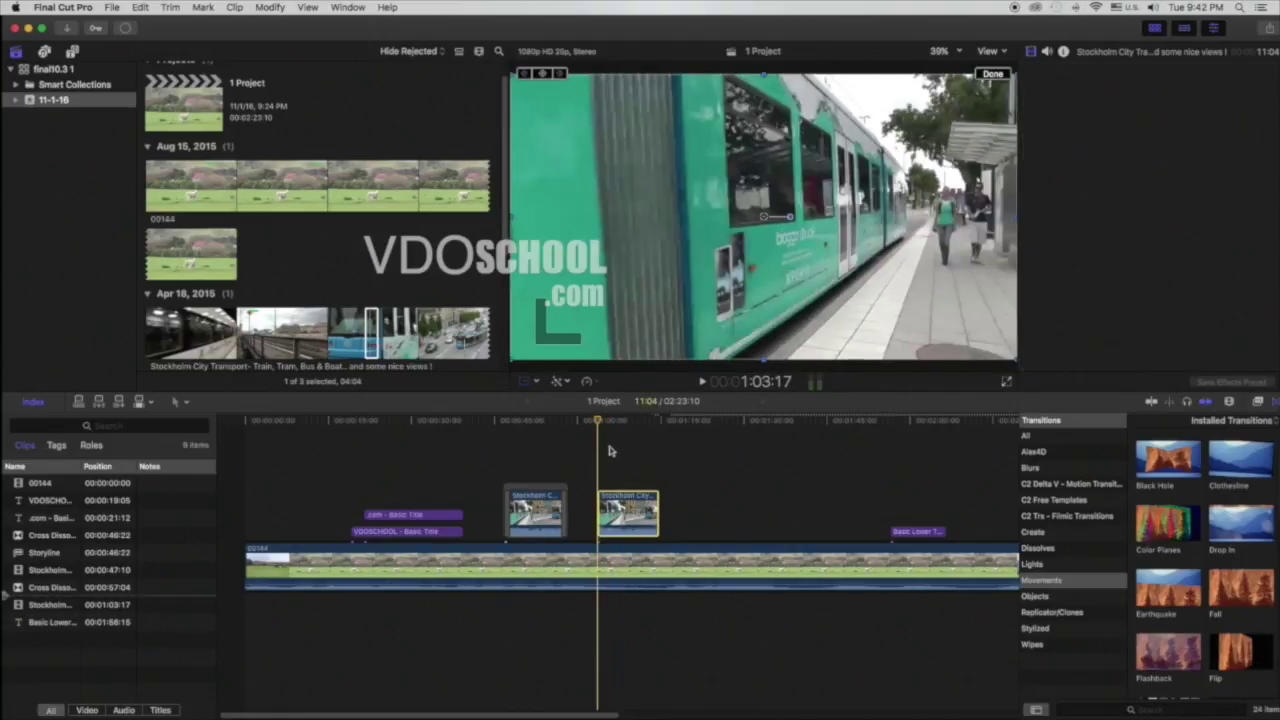
pyautogui.moveTo(1246, 110)
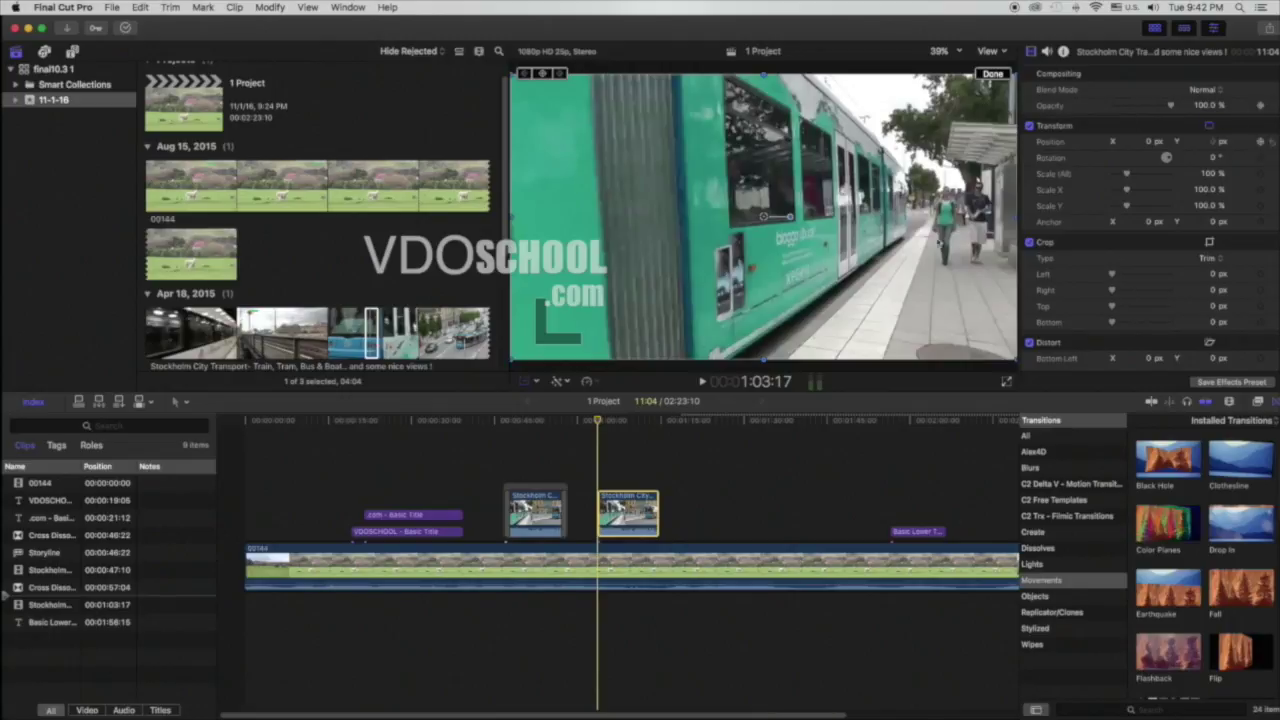
pyautogui.press('space')
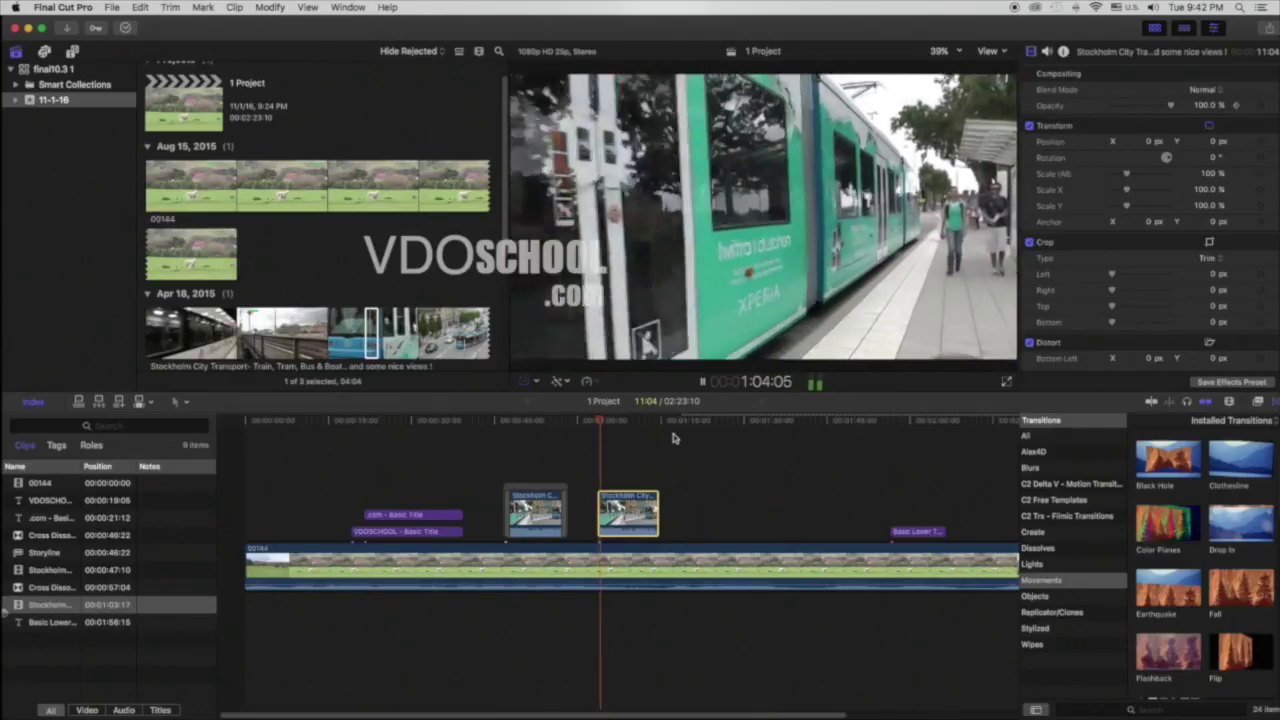
pyautogui.press('space')
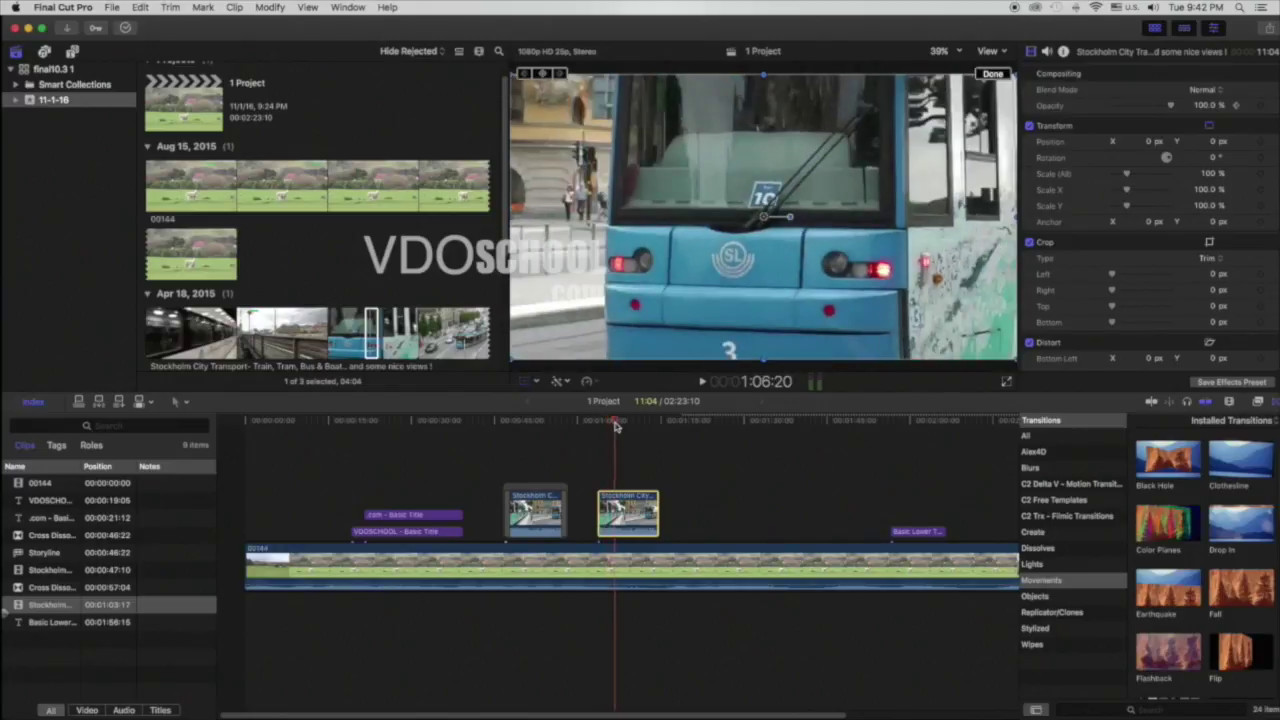
pyautogui.moveTo(1214, 203)
pyautogui.click(1262, 106)
pyautogui.moveTo(615, 424); pyautogui.dragTo(615, 426)
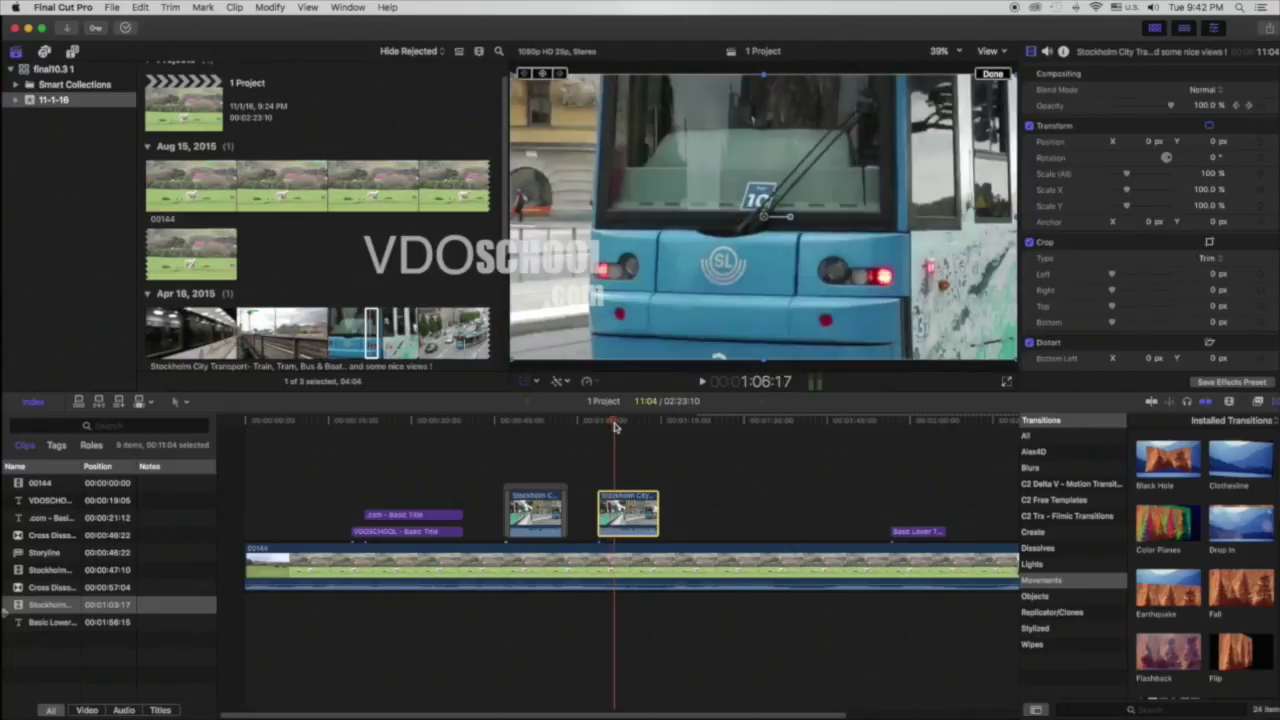
pyautogui.press('Up')
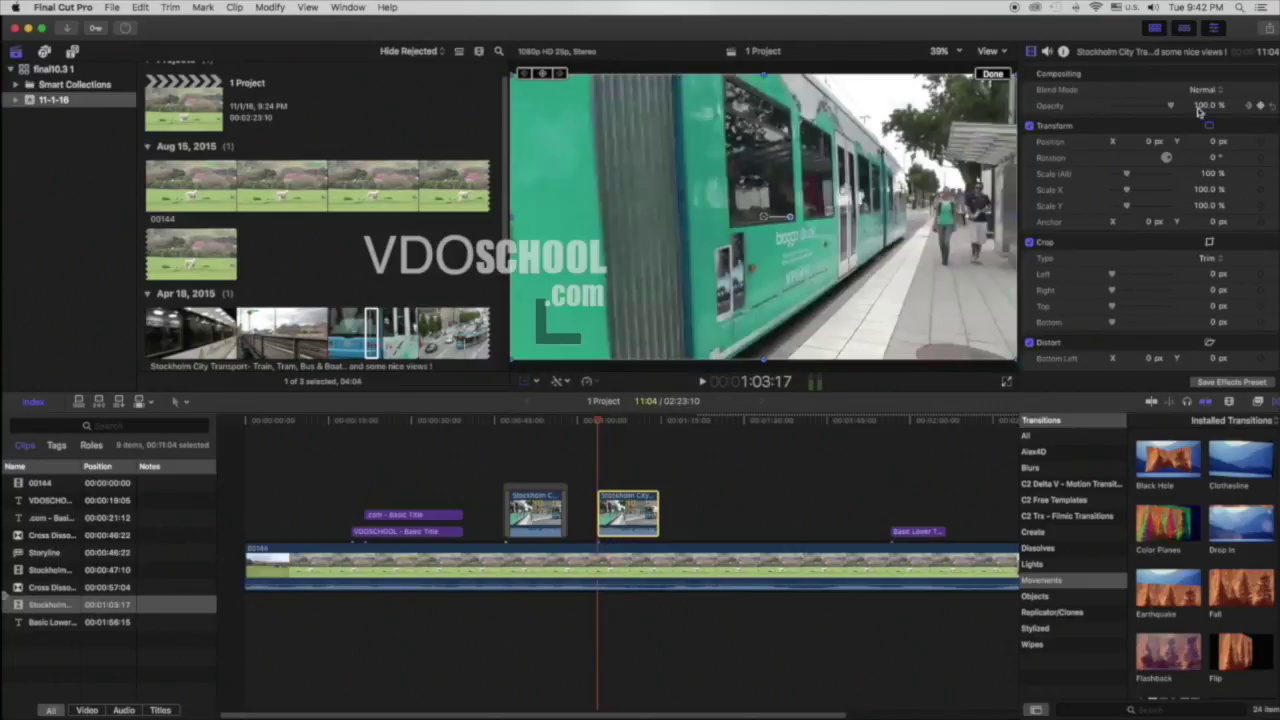
pyautogui.moveTo(1172, 106); pyautogui.dragTo(1110, 106)
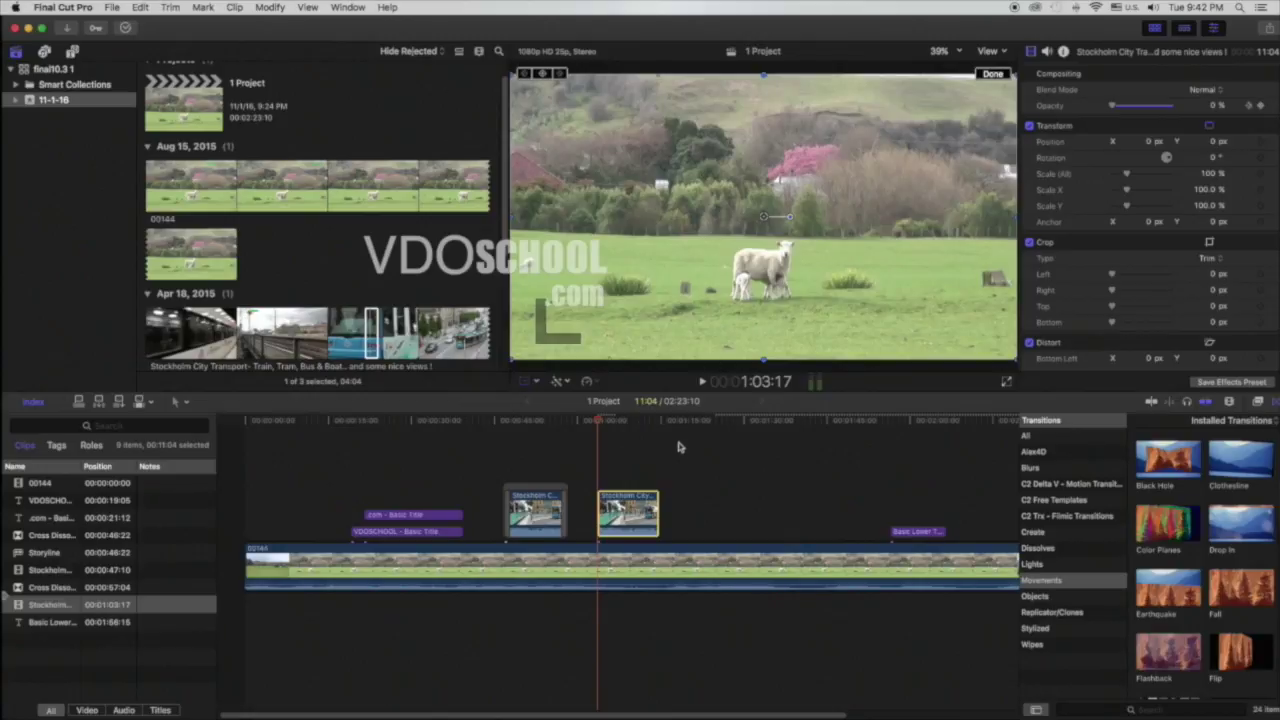
# Play back from the sheep footage to preview the tram clip fading in
pyautogui.press('space')
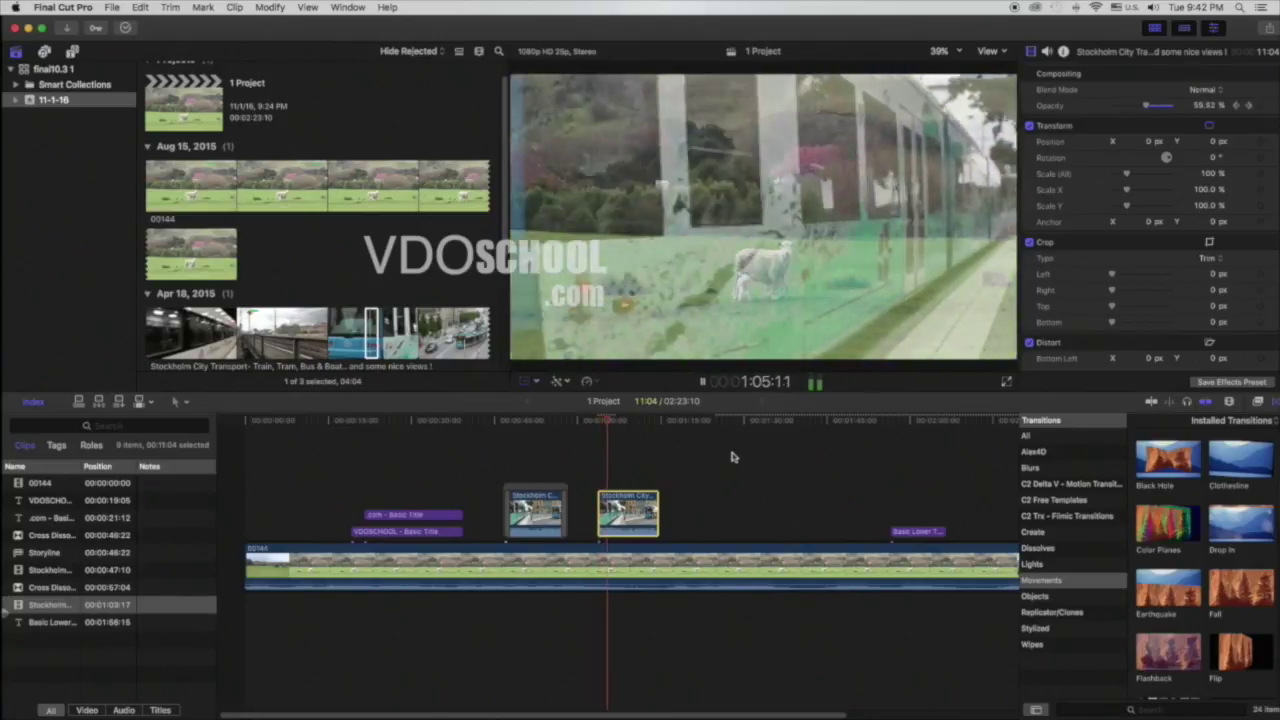
pyautogui.press('space')
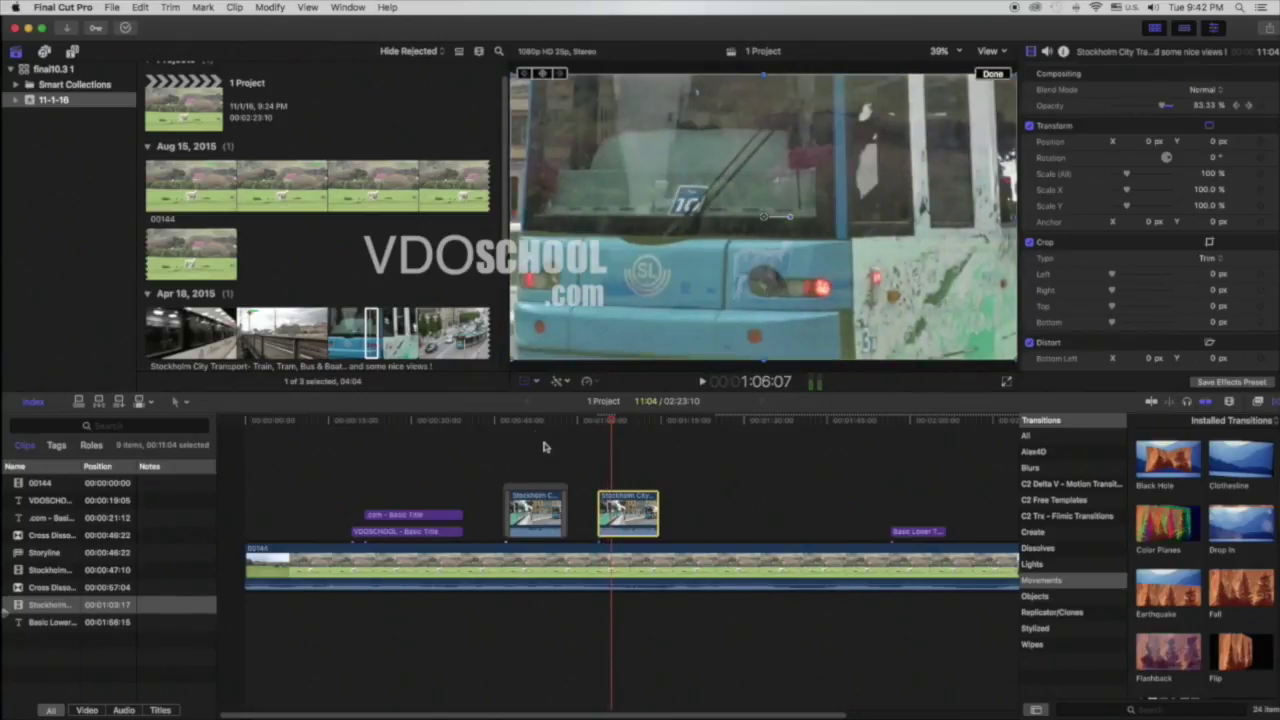
pyautogui.click(497, 427)
pyautogui.press('space')
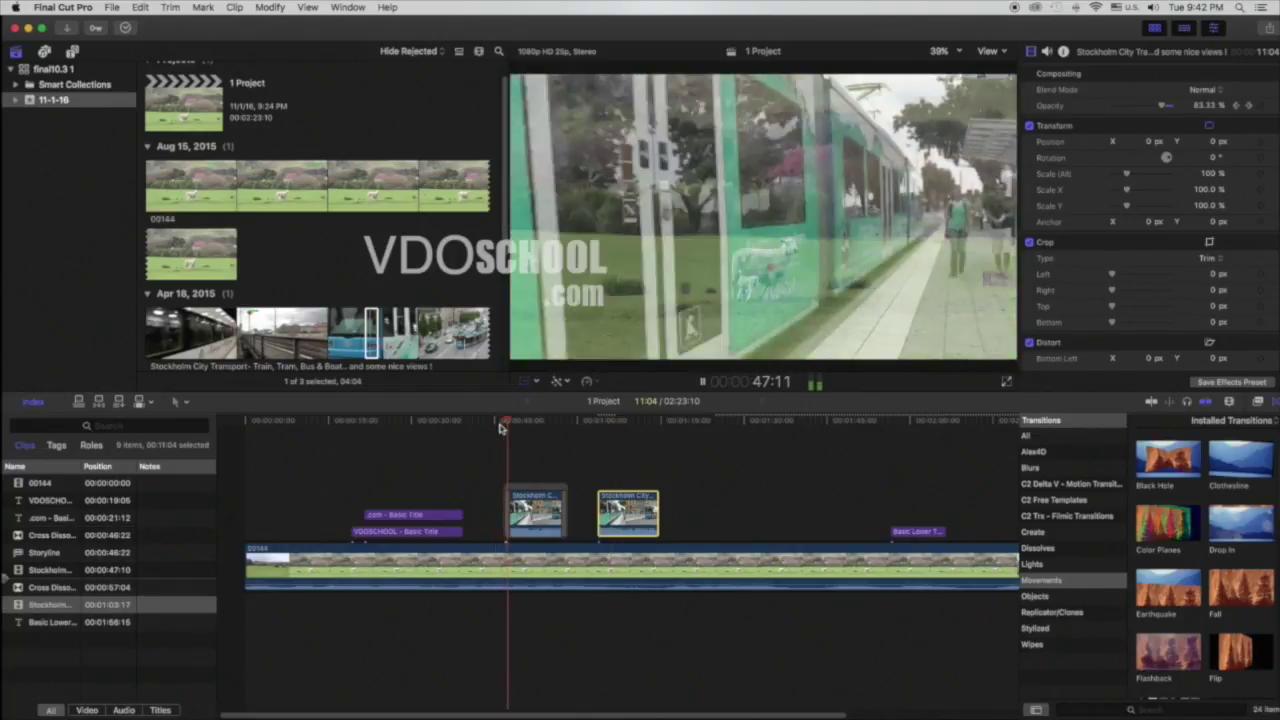
pyautogui.press('space')
pyautogui.click(590, 425)
pyautogui.click(597, 425)
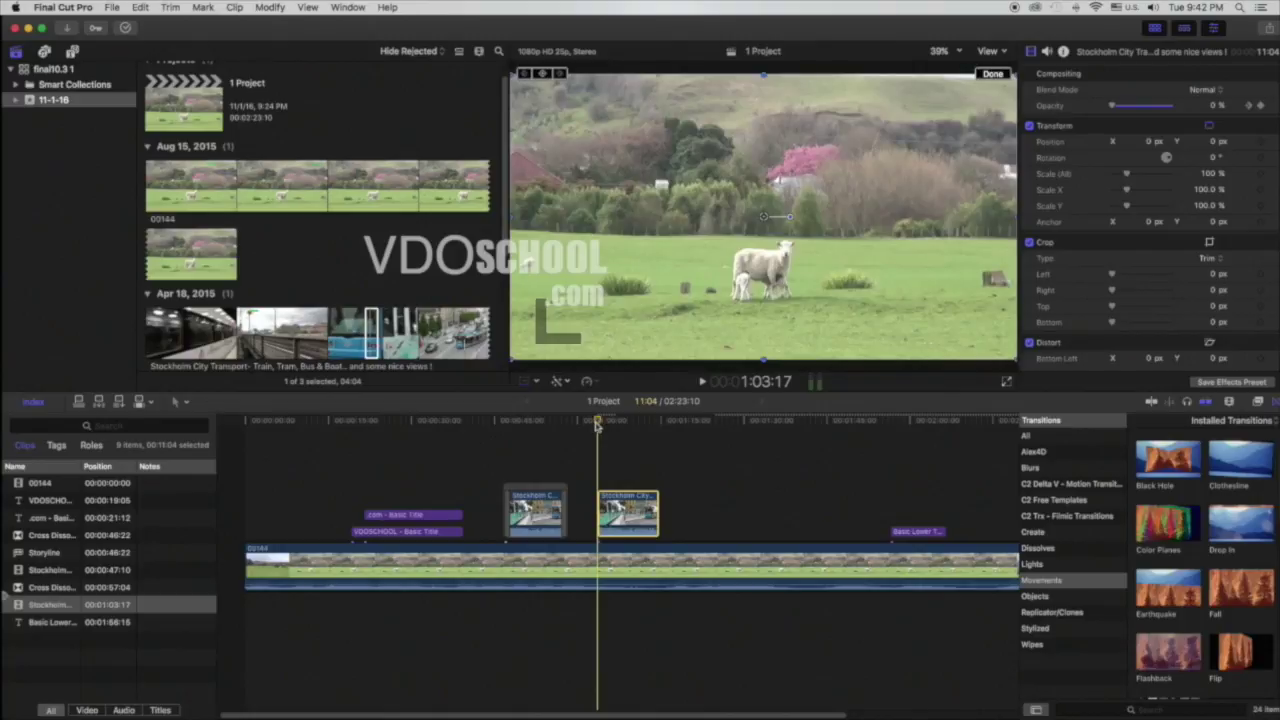
pyautogui.press('space')
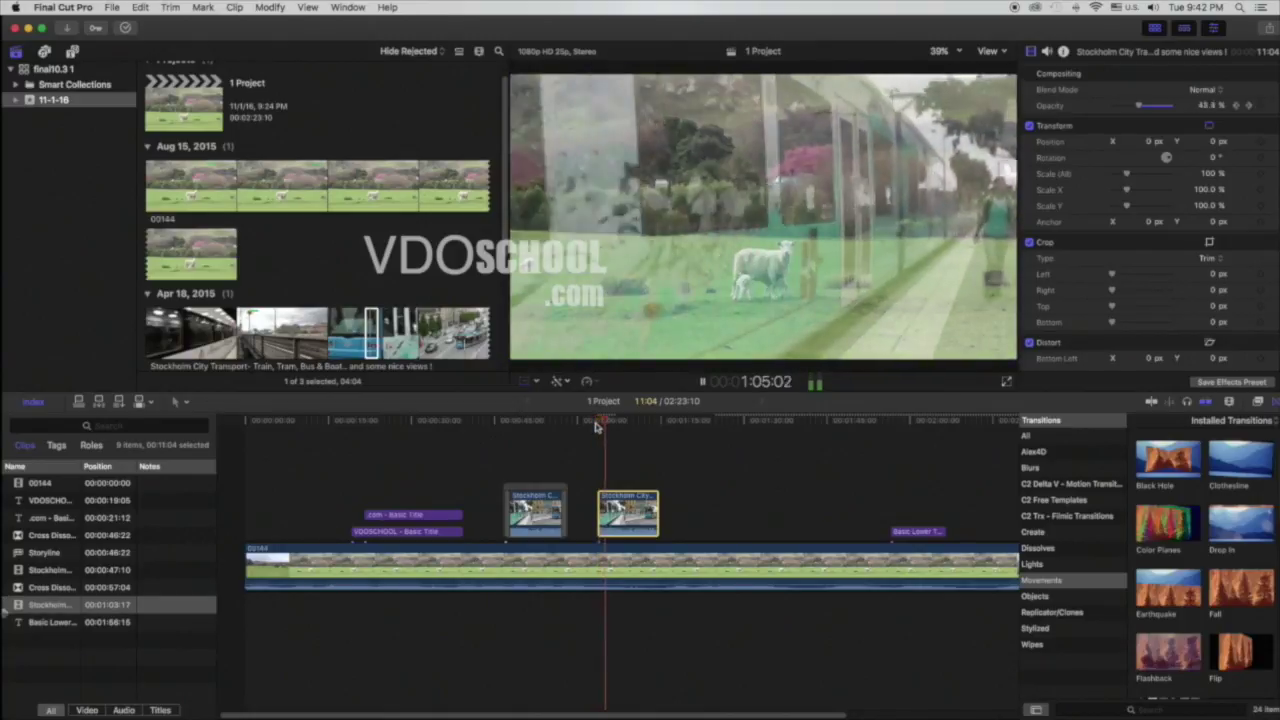
pyautogui.press('space')
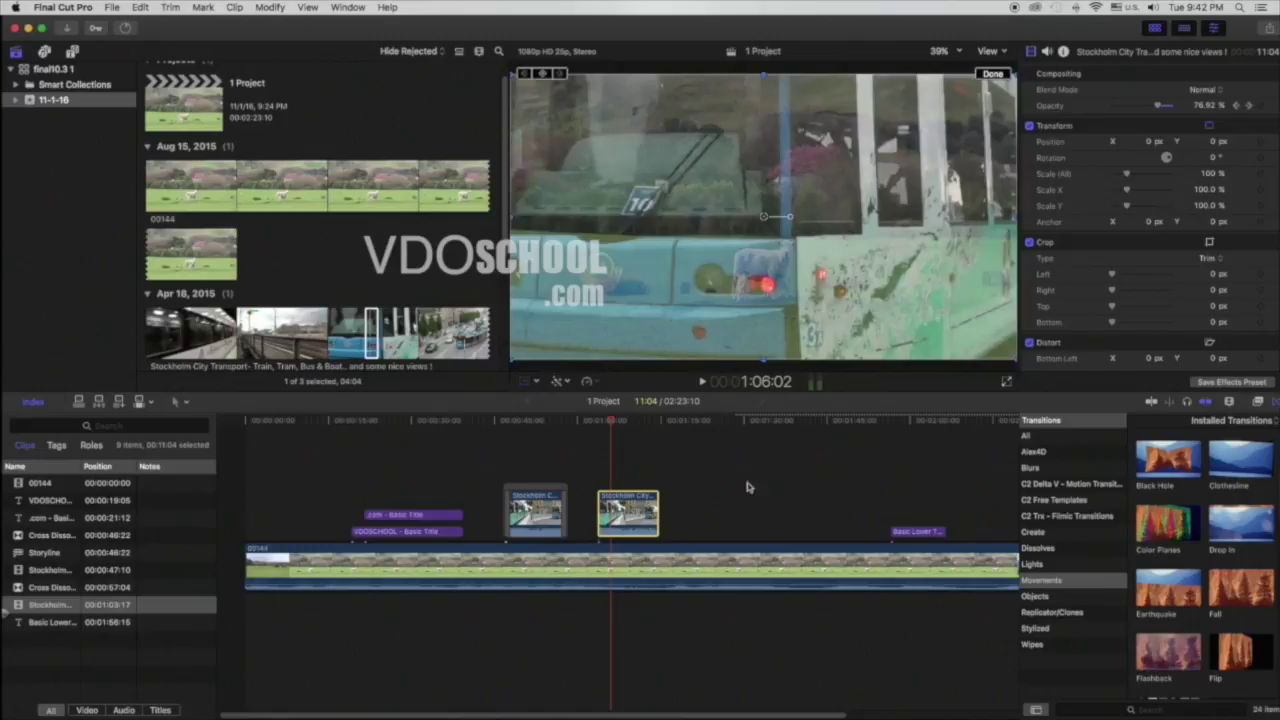
# Open and close the Enhancements and Retime pop-ups, then preview the street tram clip
pyautogui.click(562, 382)
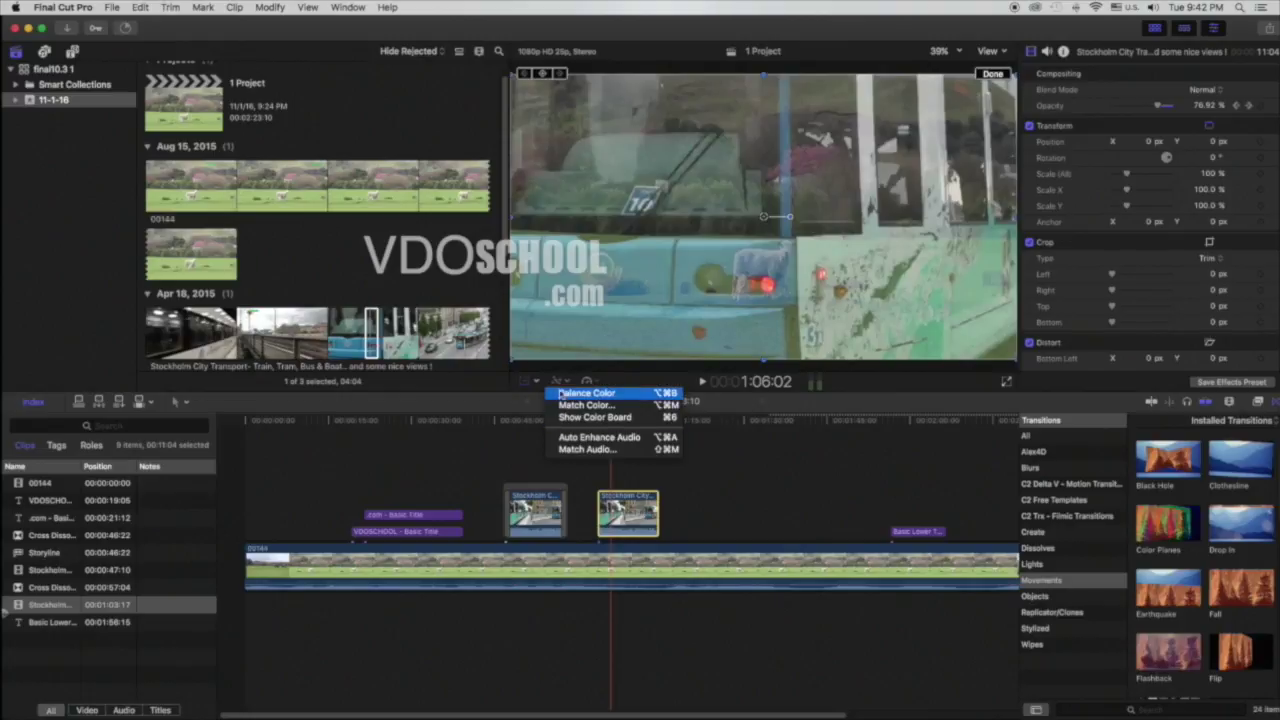
pyautogui.click(610, 384)
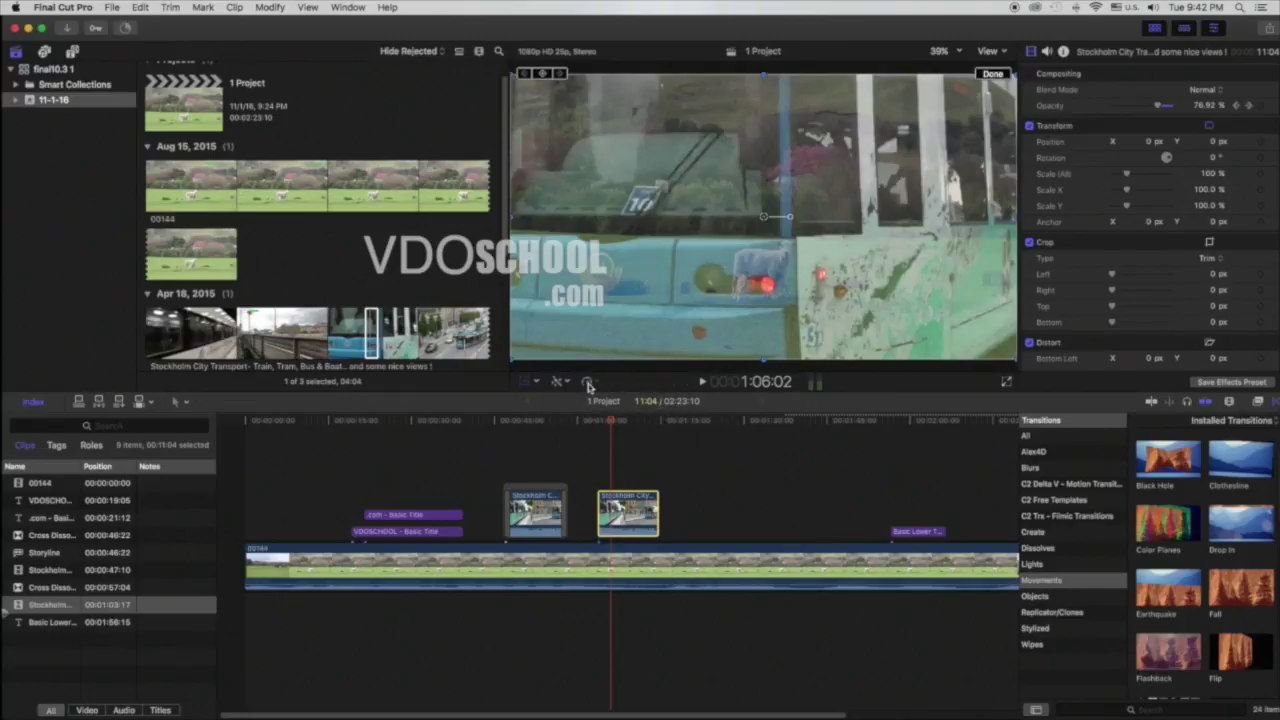
pyautogui.click(590, 383)
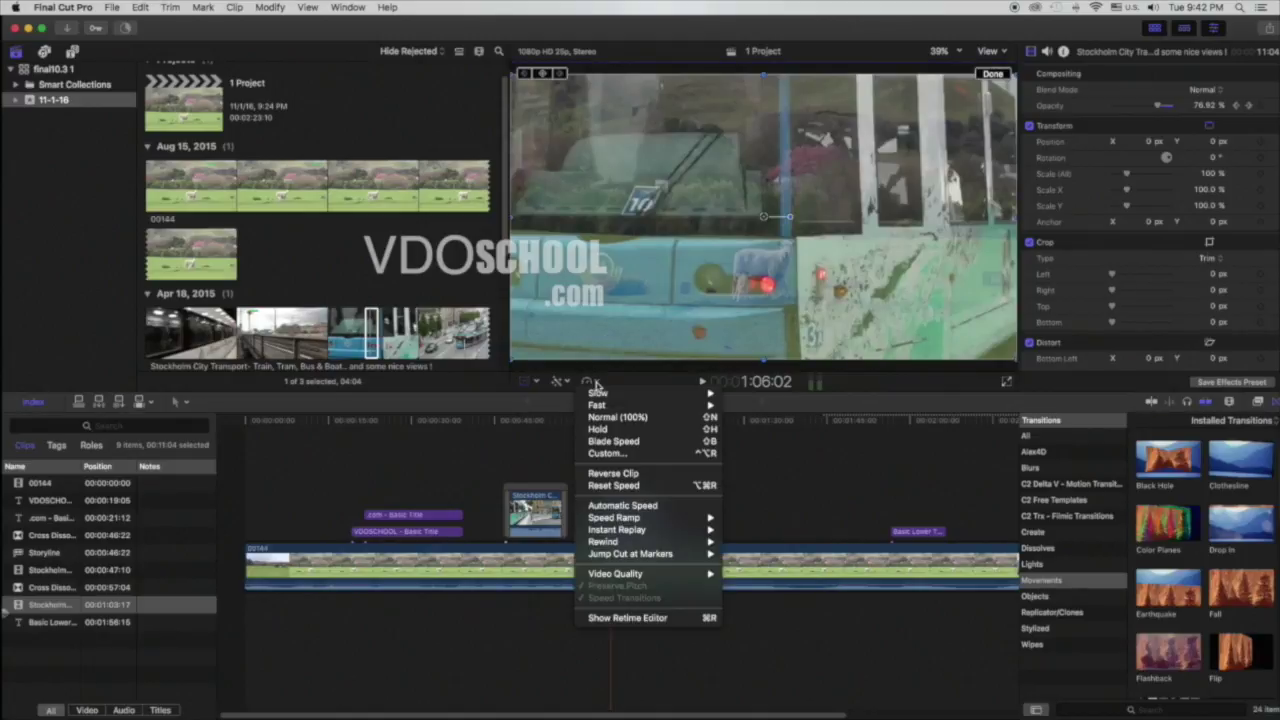
pyautogui.click(531, 432)
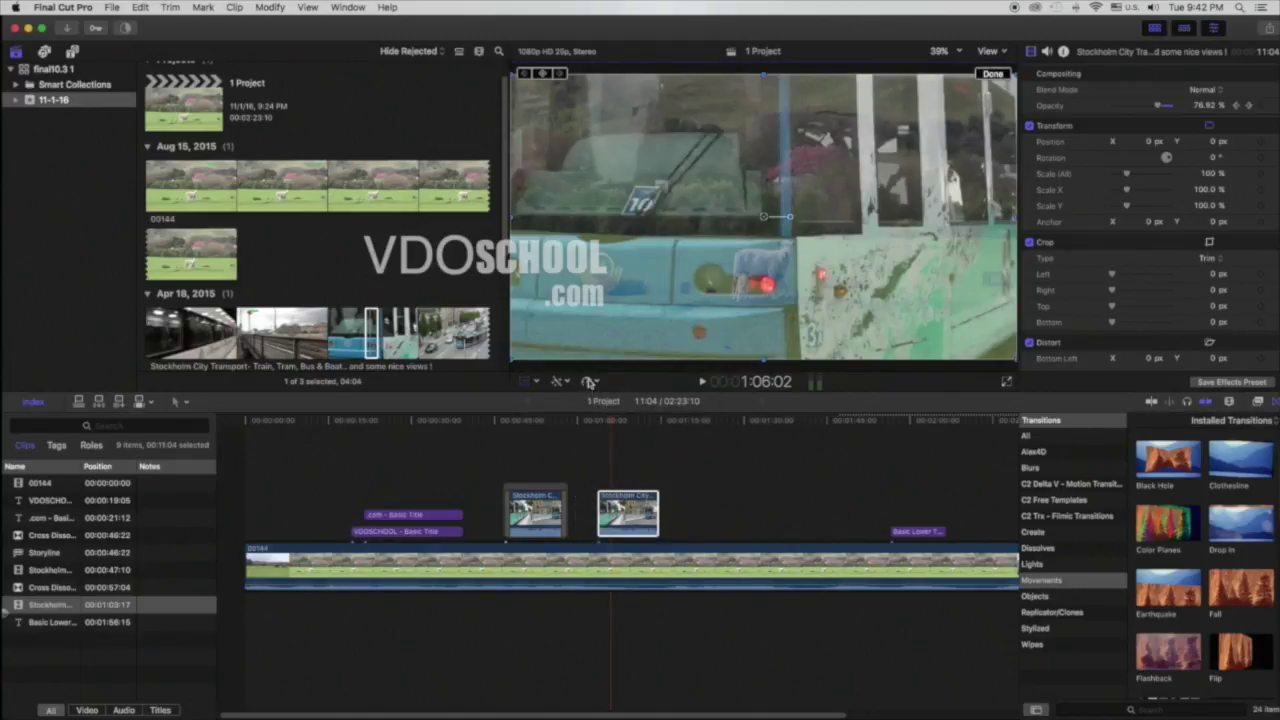
pyautogui.click(193, 339)
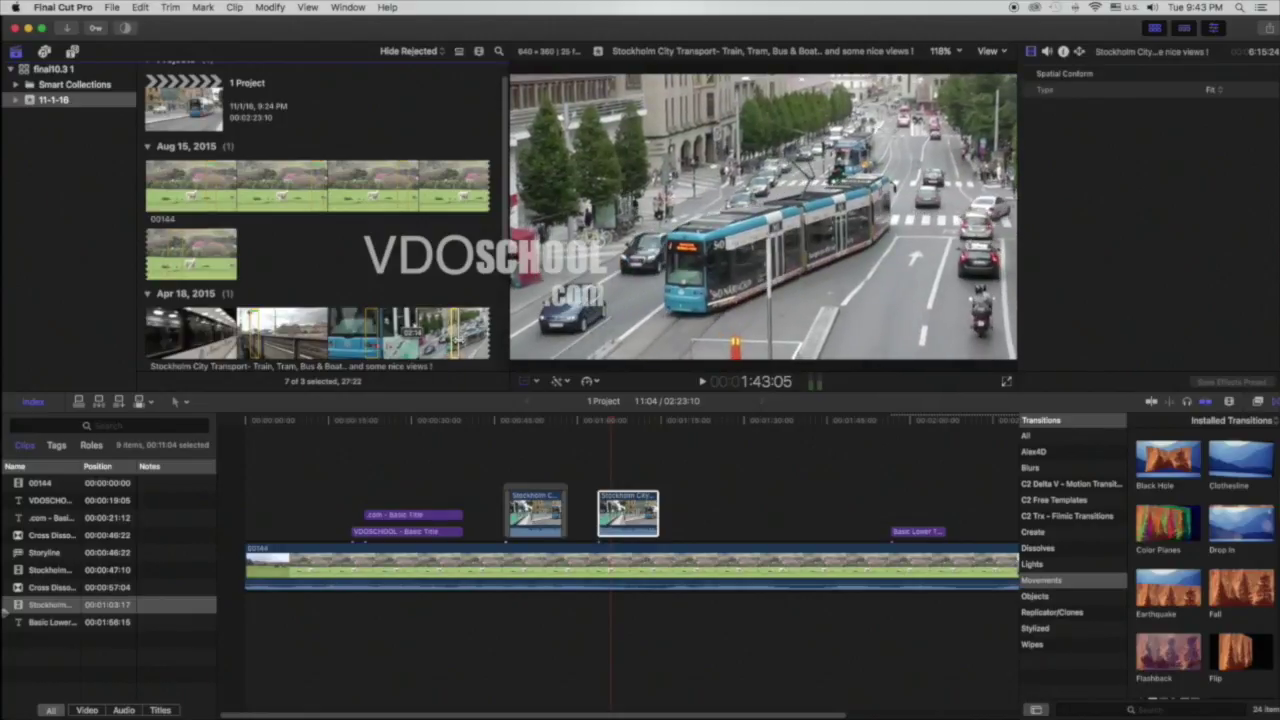
# Connect a short portion of the Stockholm tram shot above the sheep footage
pyautogui.click(455, 333)
pyautogui.moveTo(467, 340); pyautogui.dragTo(693, 420)
pyautogui.click(706, 421)
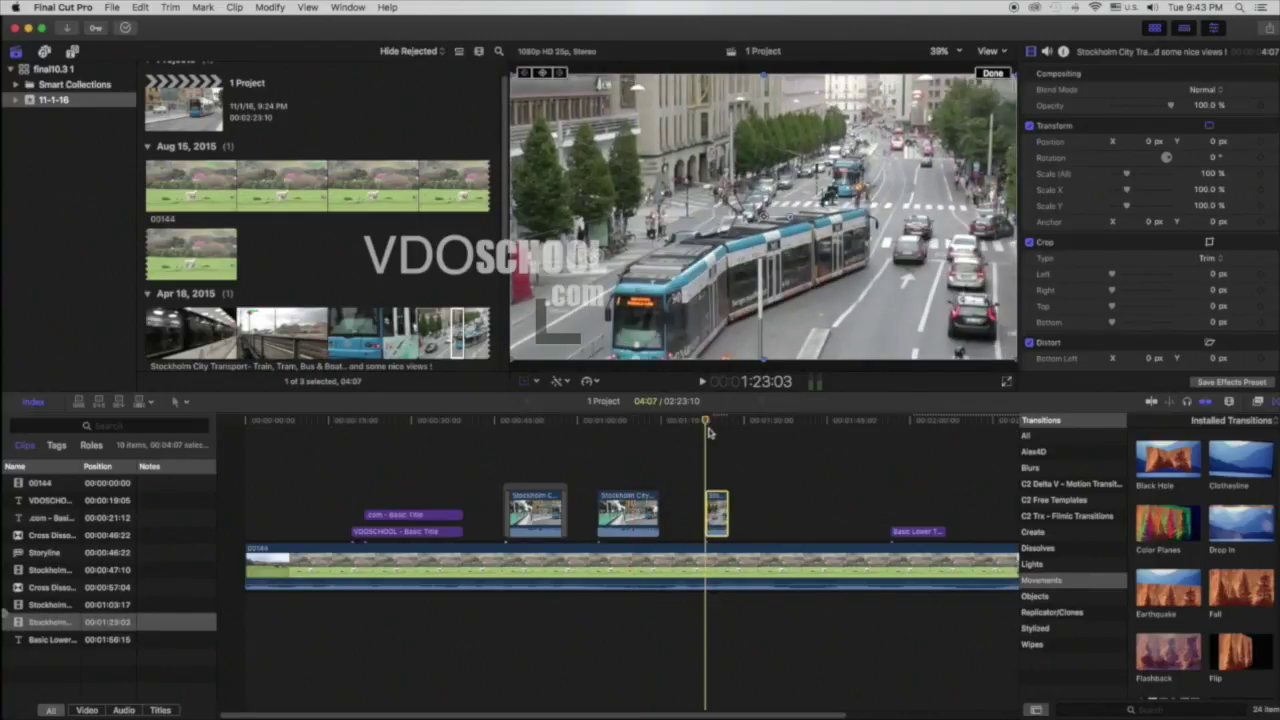
# Slow the tram clip to 10% speed, then stretch it to 8%
pyautogui.click(589, 381)
pyautogui.moveTo(604, 404)
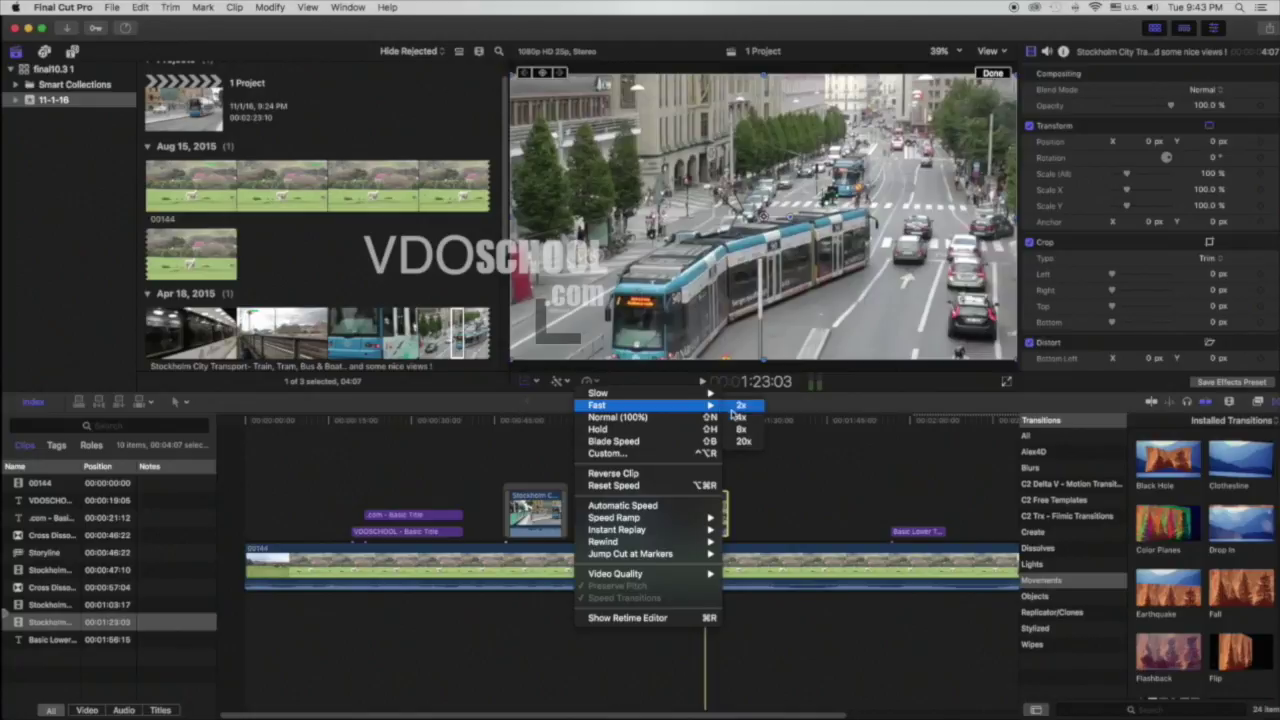
pyautogui.moveTo(700, 393)
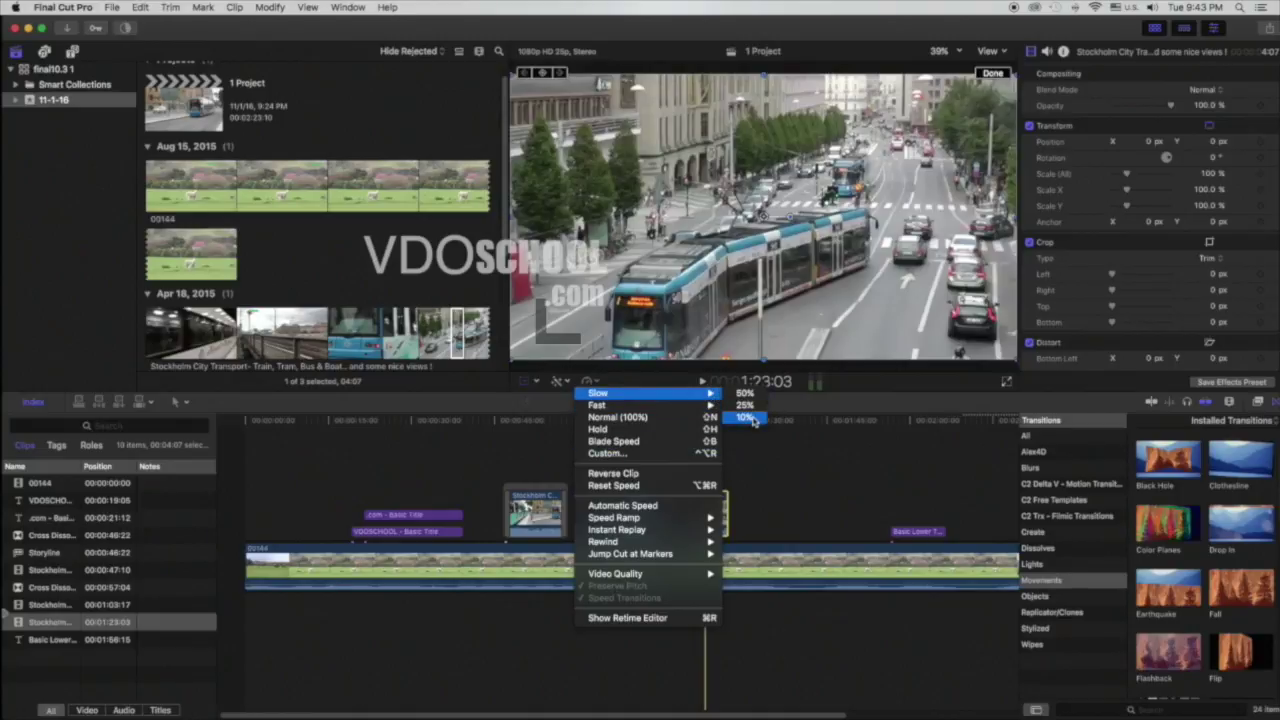
pyautogui.click(754, 421)
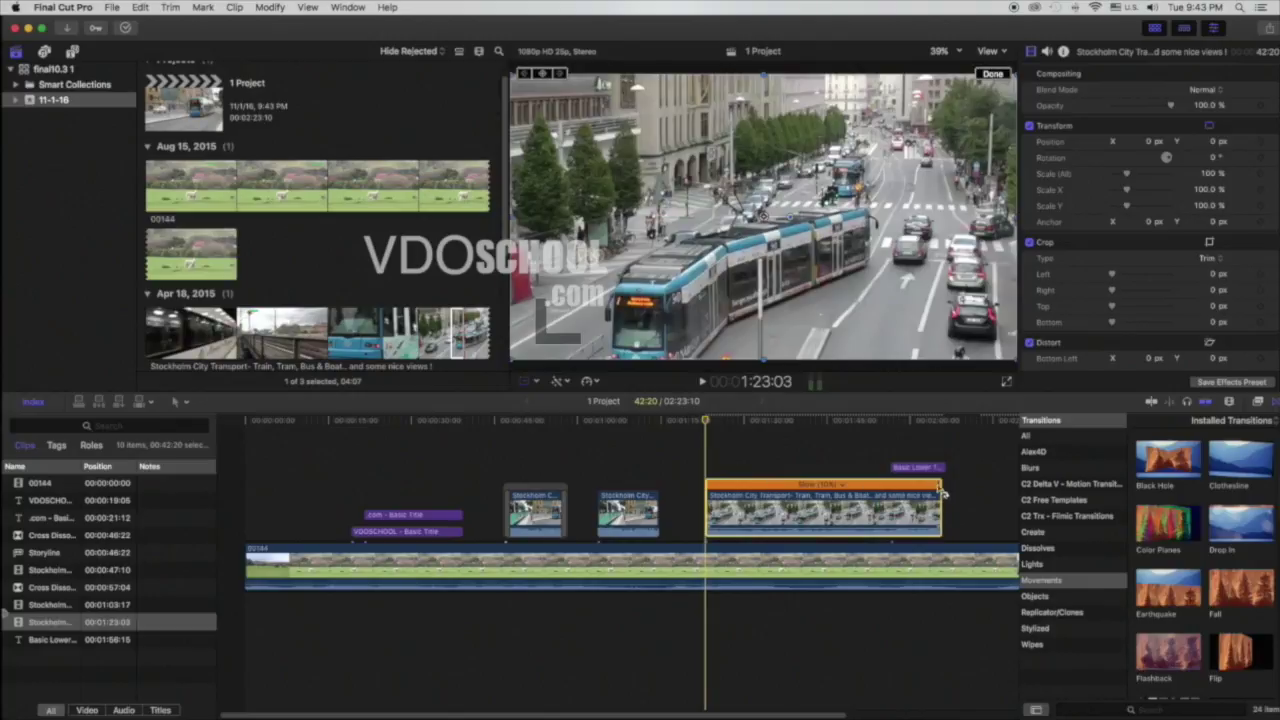
pyautogui.moveTo(942, 490); pyautogui.dragTo(1008, 490)
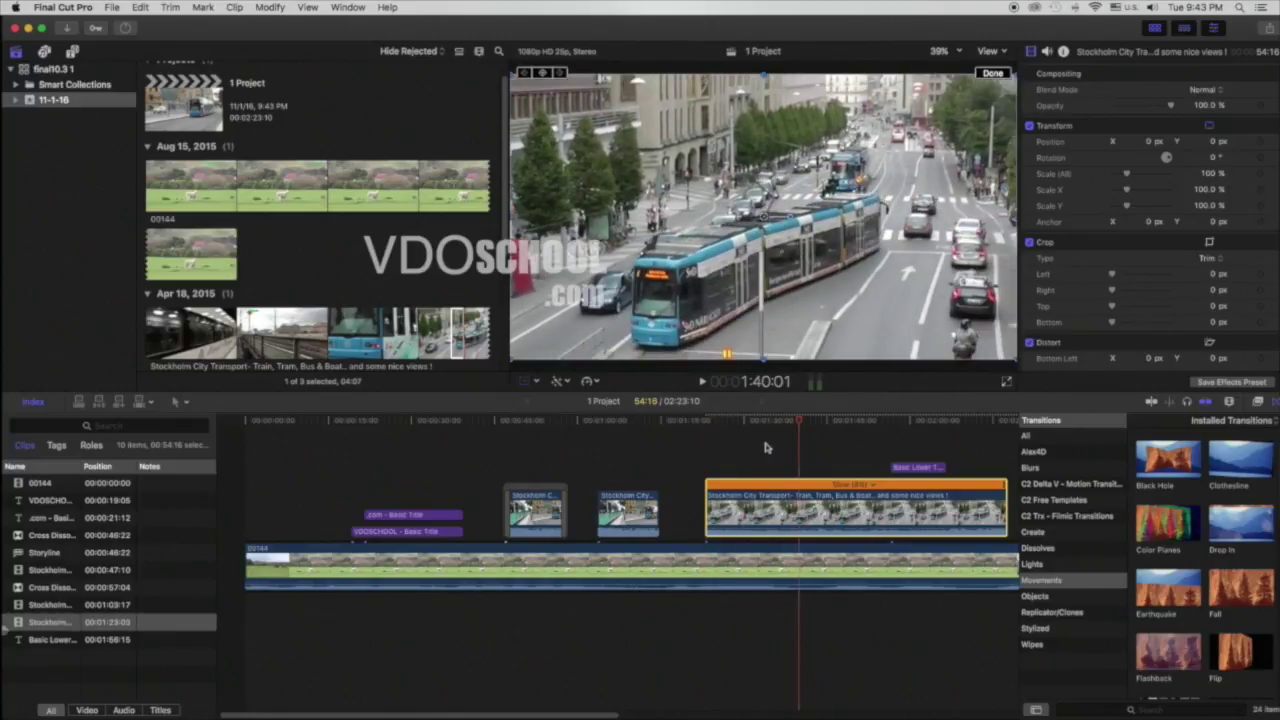
# Blade the slowed tram clip at the playhead and select the right-hand part
pyautogui.hscroll(5, 616, 593)
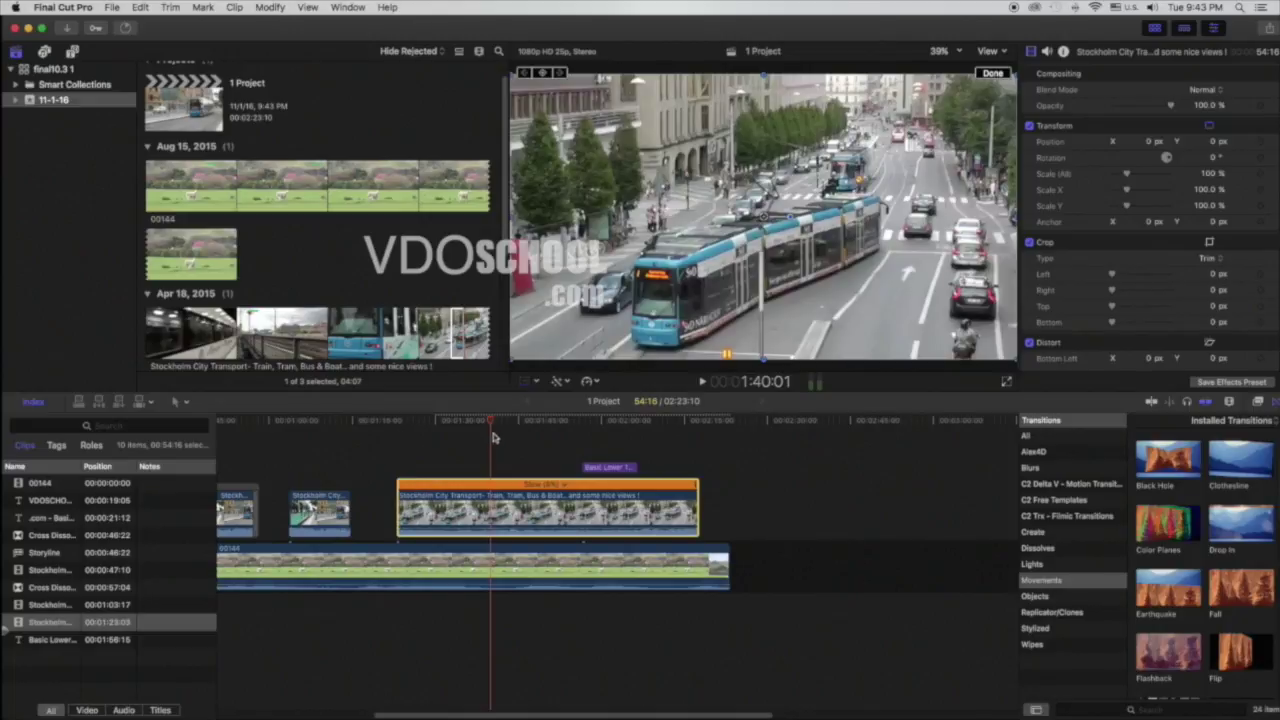
pyautogui.press('super+b')
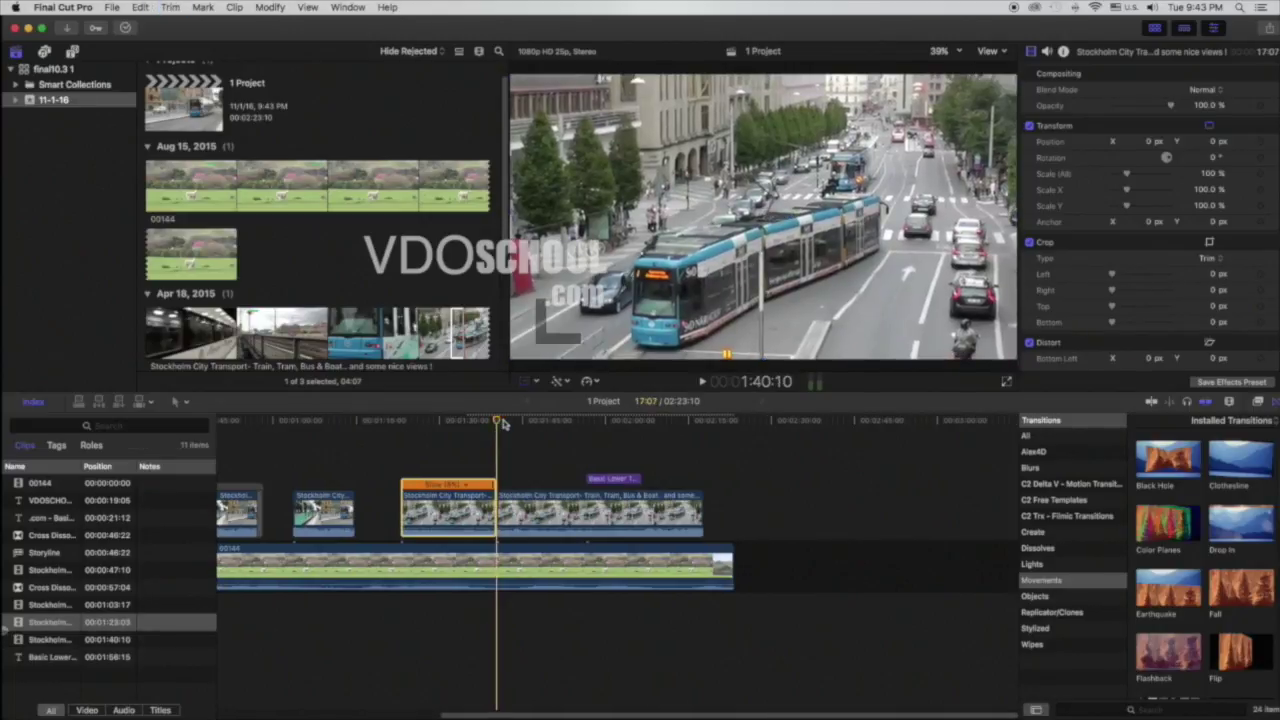
pyautogui.click(510, 500)
# Cut a small tram piece, slow it to 10%, lengthen it, and place the remainder after it
pyautogui.press('super+b')
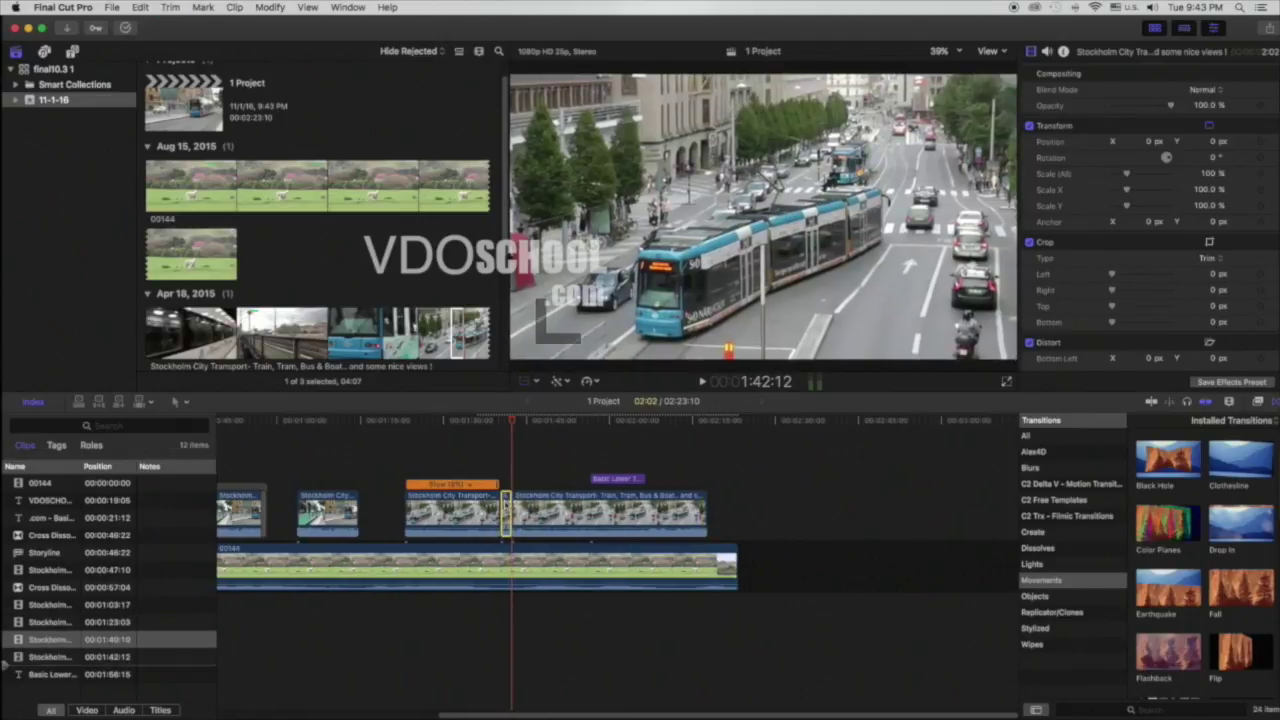
pyautogui.click(589, 381)
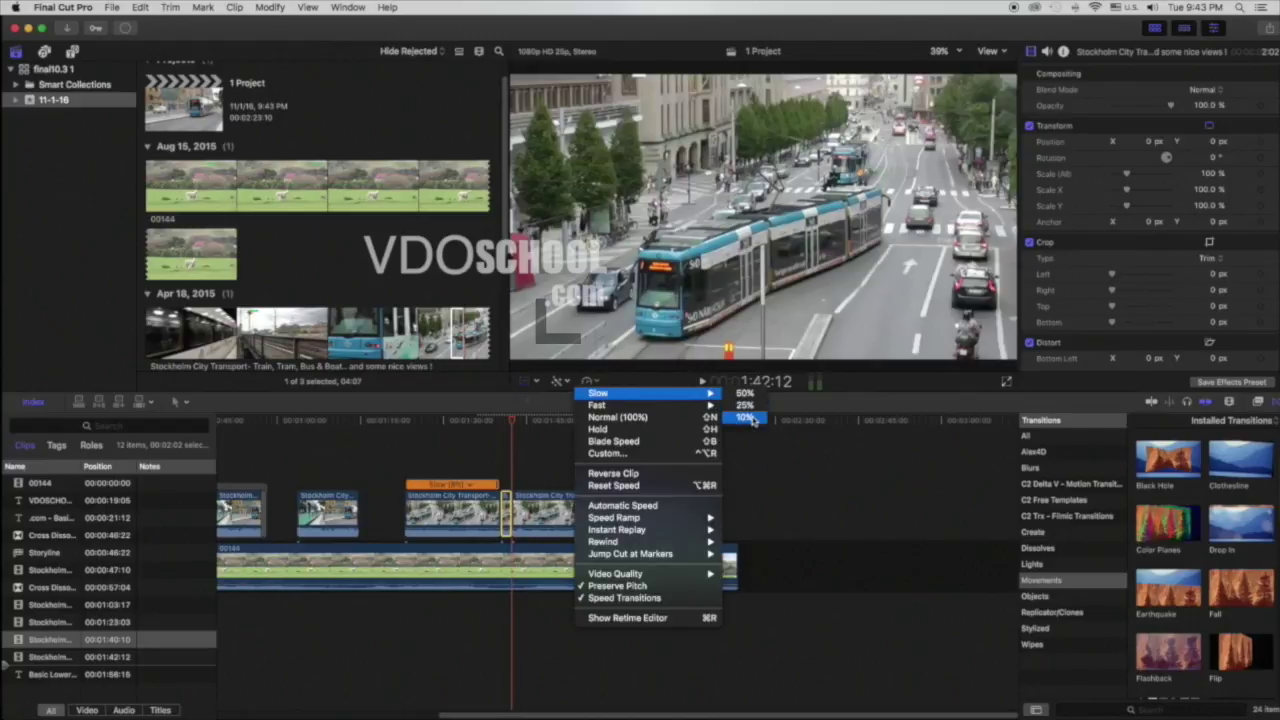
pyautogui.click(748, 417)
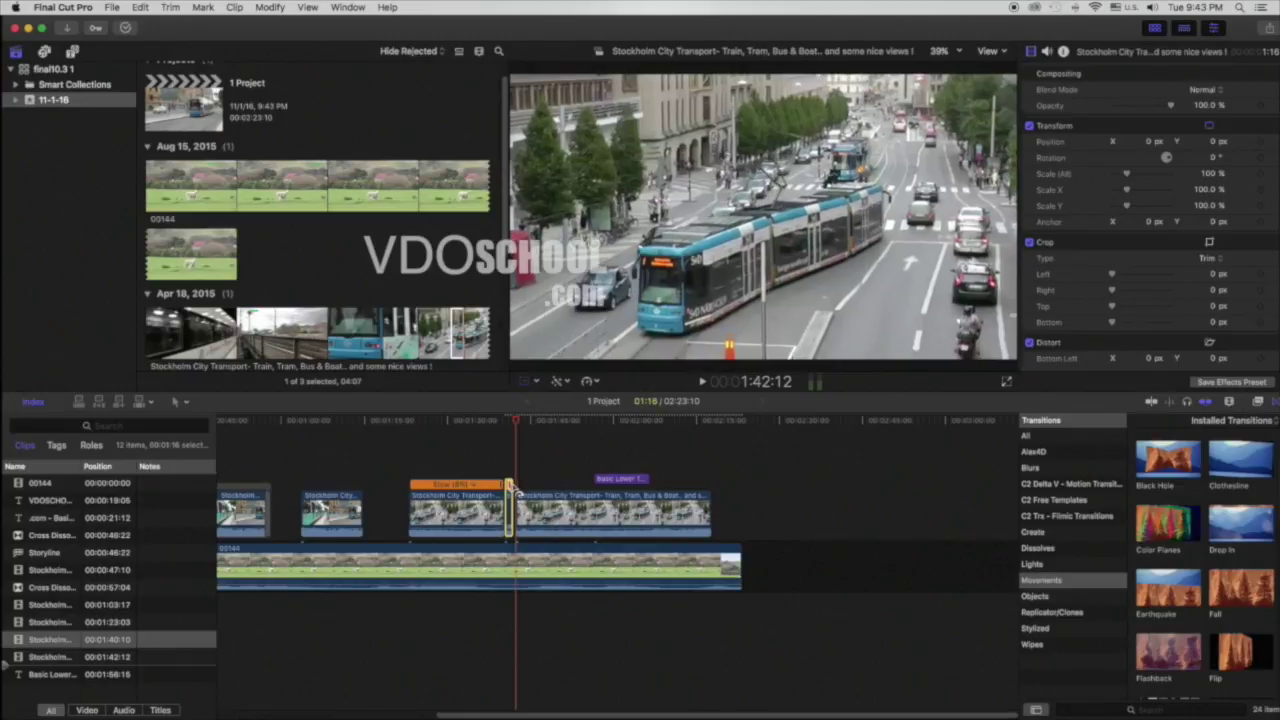
pyautogui.moveTo(512, 489); pyautogui.dragTo(578, 489)
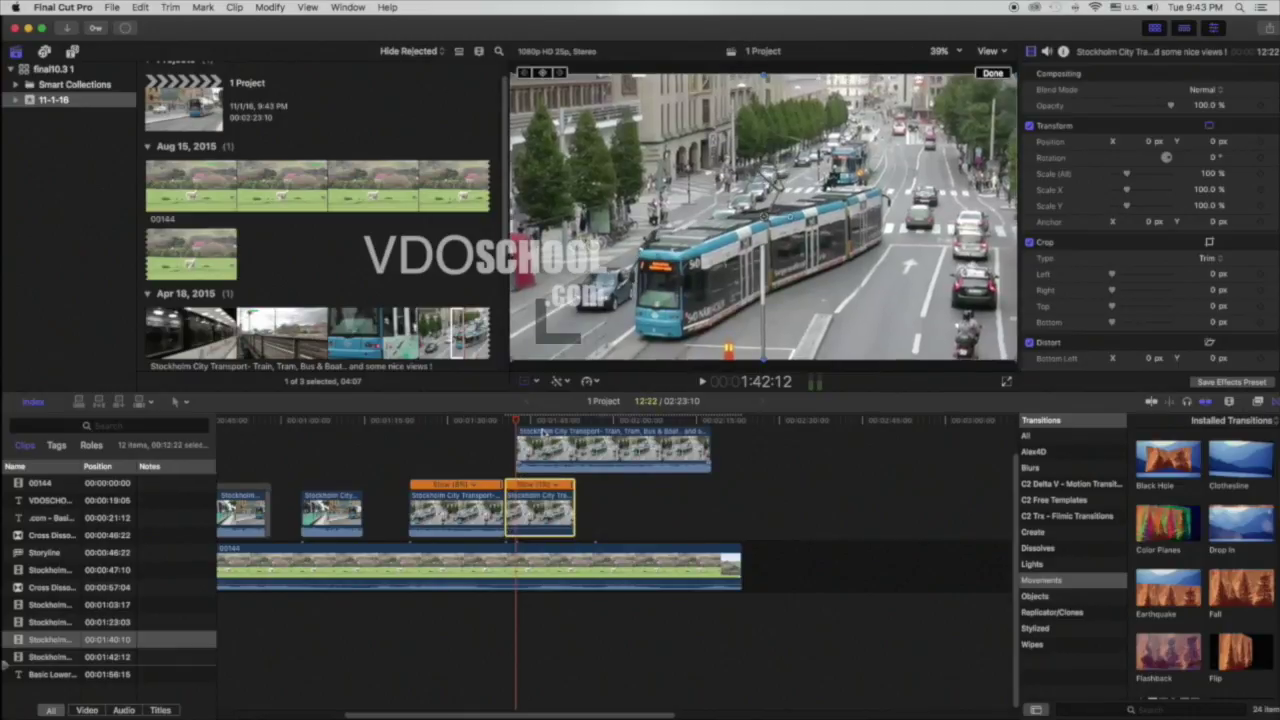
pyautogui.moveTo(541, 432); pyautogui.dragTo(660, 494)
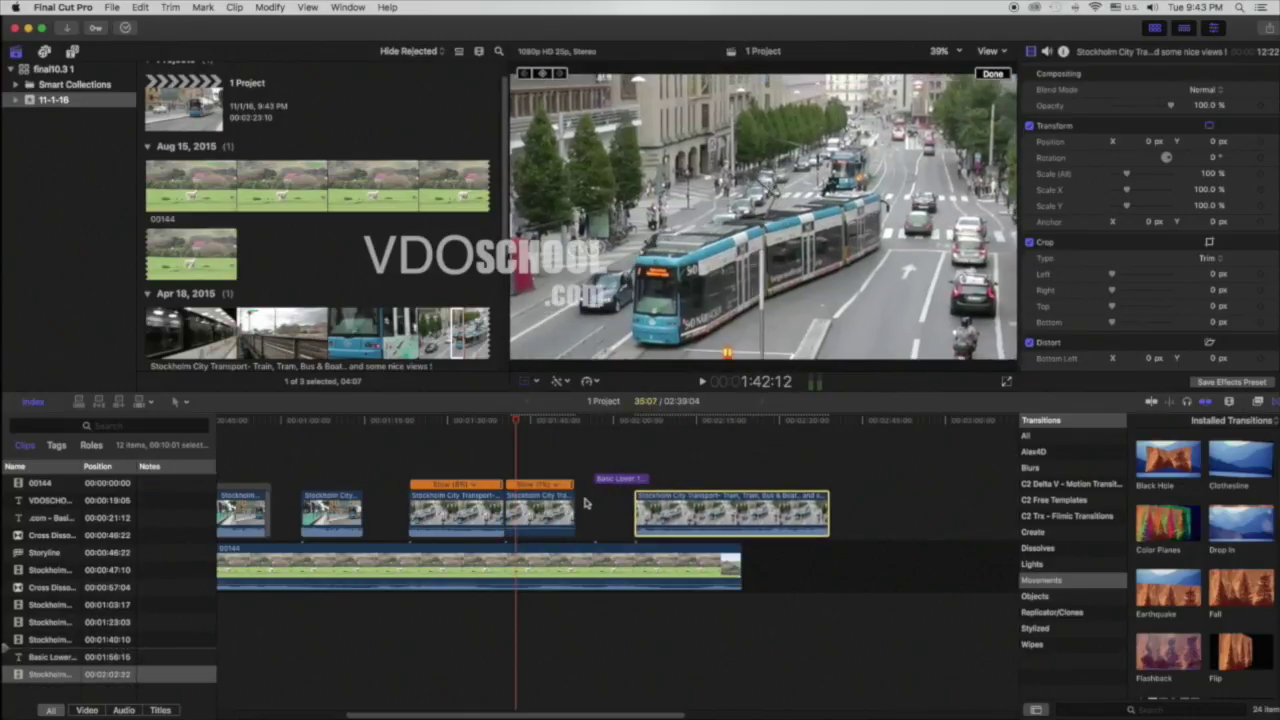
# Delete the first slowed (8%) tram section and park the playhead in the slowed piece
pyautogui.click(519, 421)
pyautogui.click(470, 522)
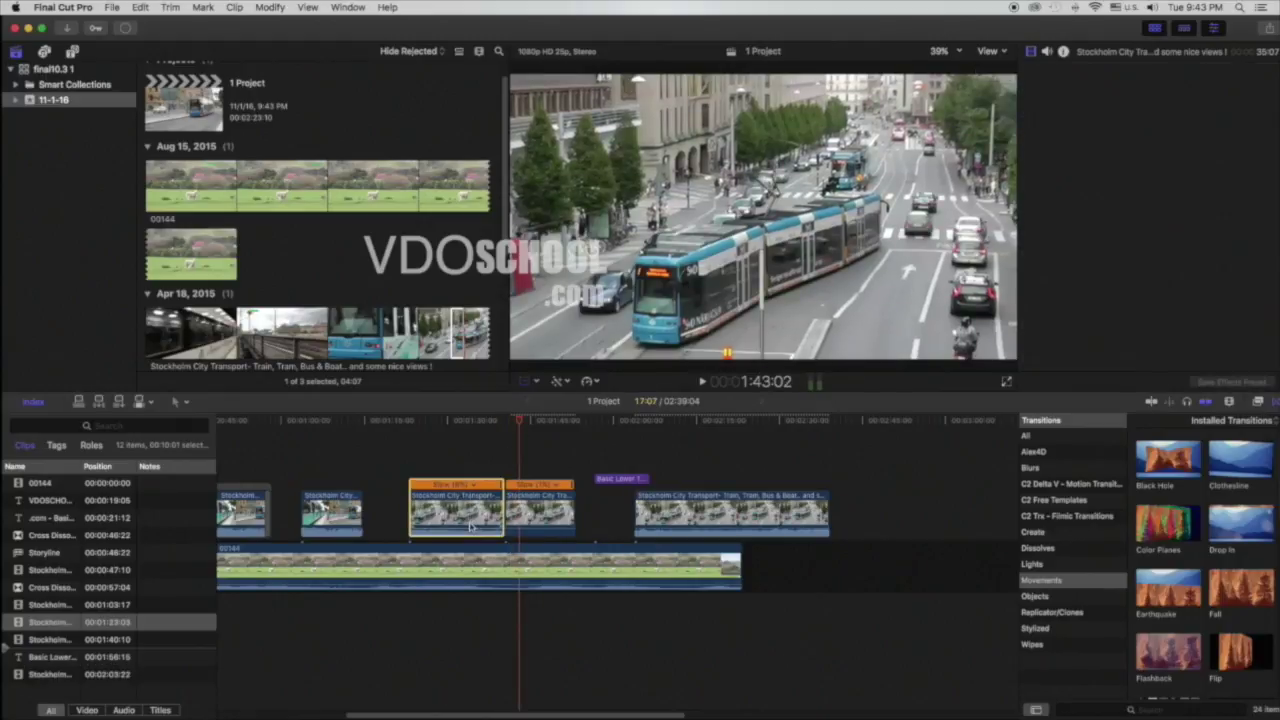
pyautogui.press('Delete')
pyautogui.click(504, 424)
pyautogui.hotkey('shift', 't')
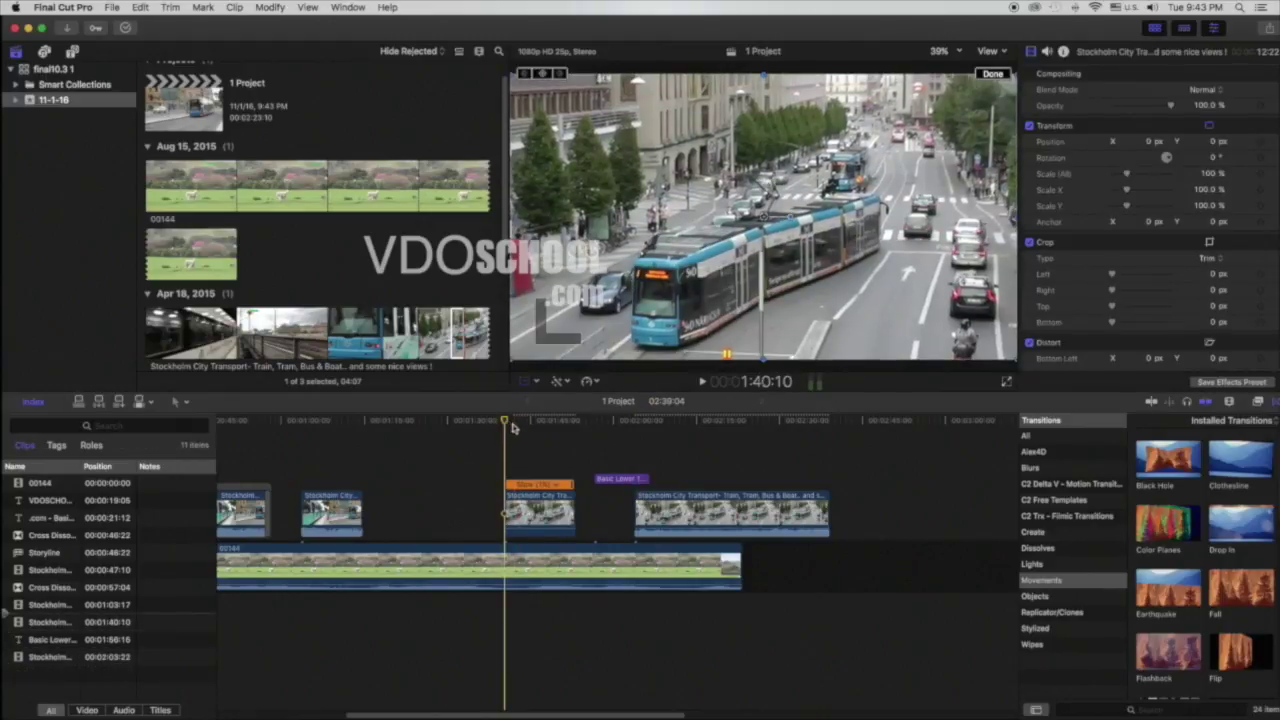
pyautogui.moveTo(512, 427); pyautogui.dragTo(548, 428)
# Set the slowed tram piece's retime video quality to Optical Flow
pyautogui.click(594, 383)
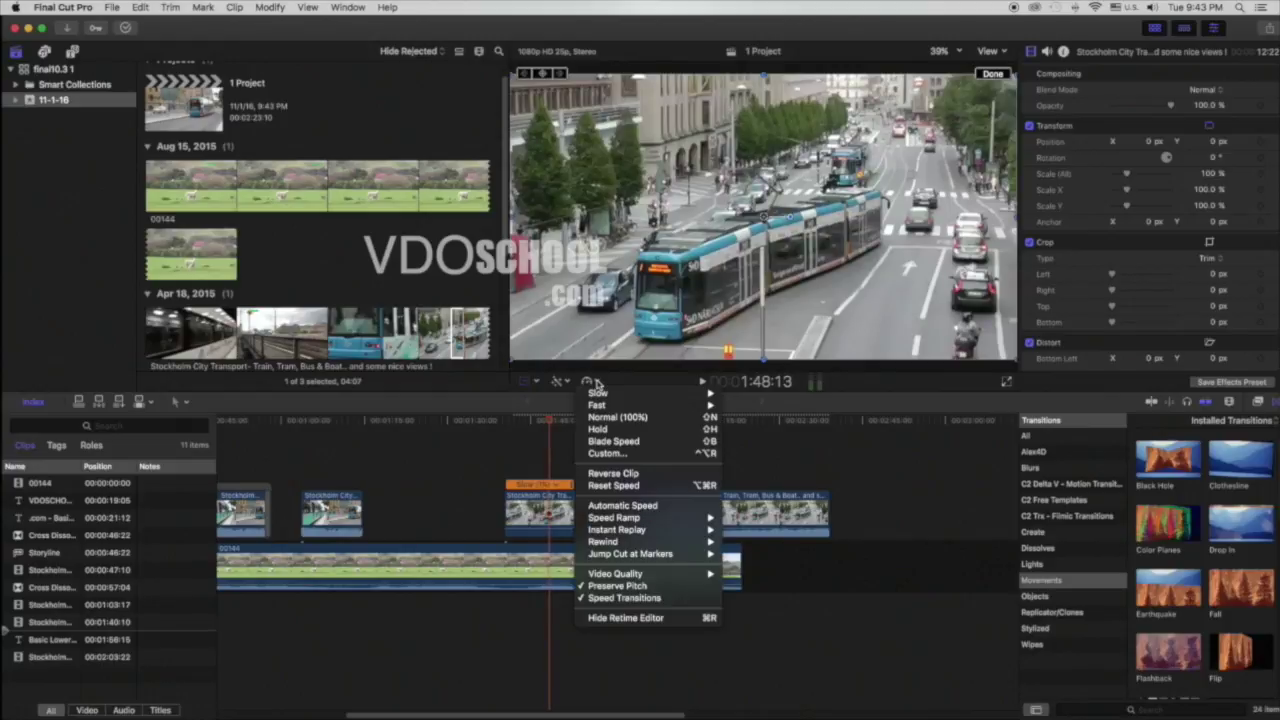
pyautogui.press('Escape')
pyautogui.click(558, 502)
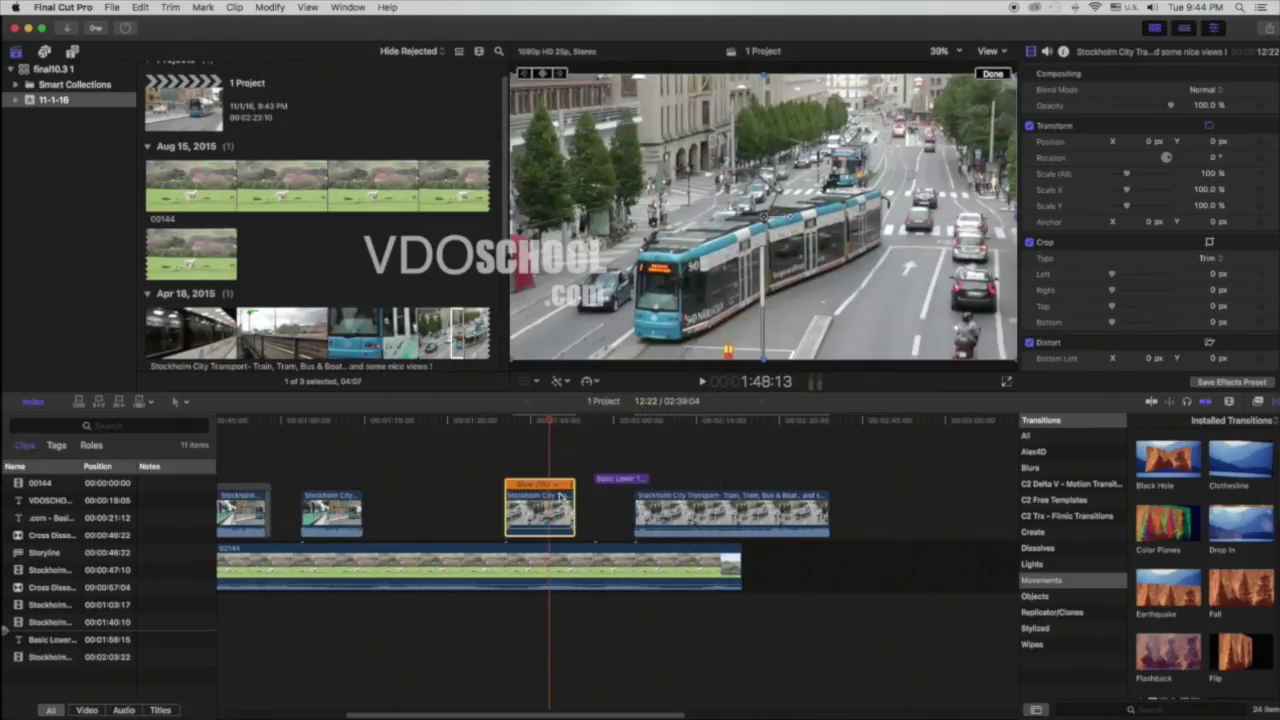
pyautogui.click(589, 384)
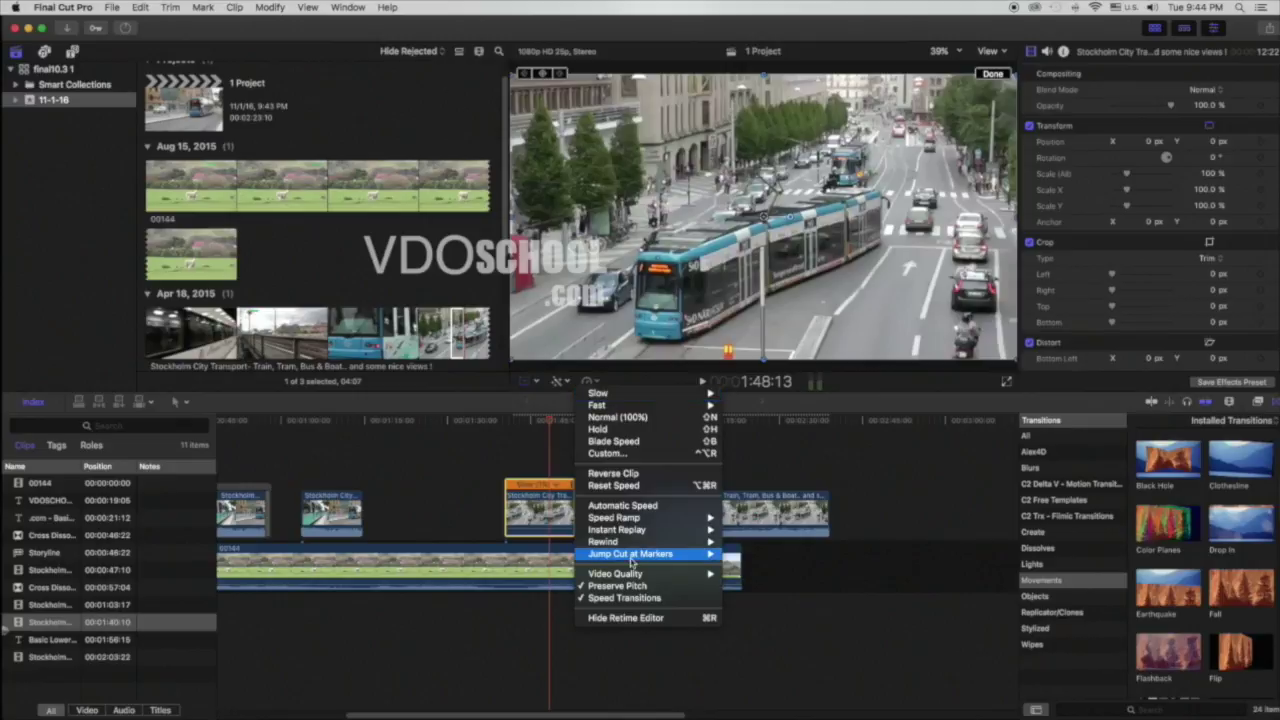
pyautogui.moveTo(633, 576)
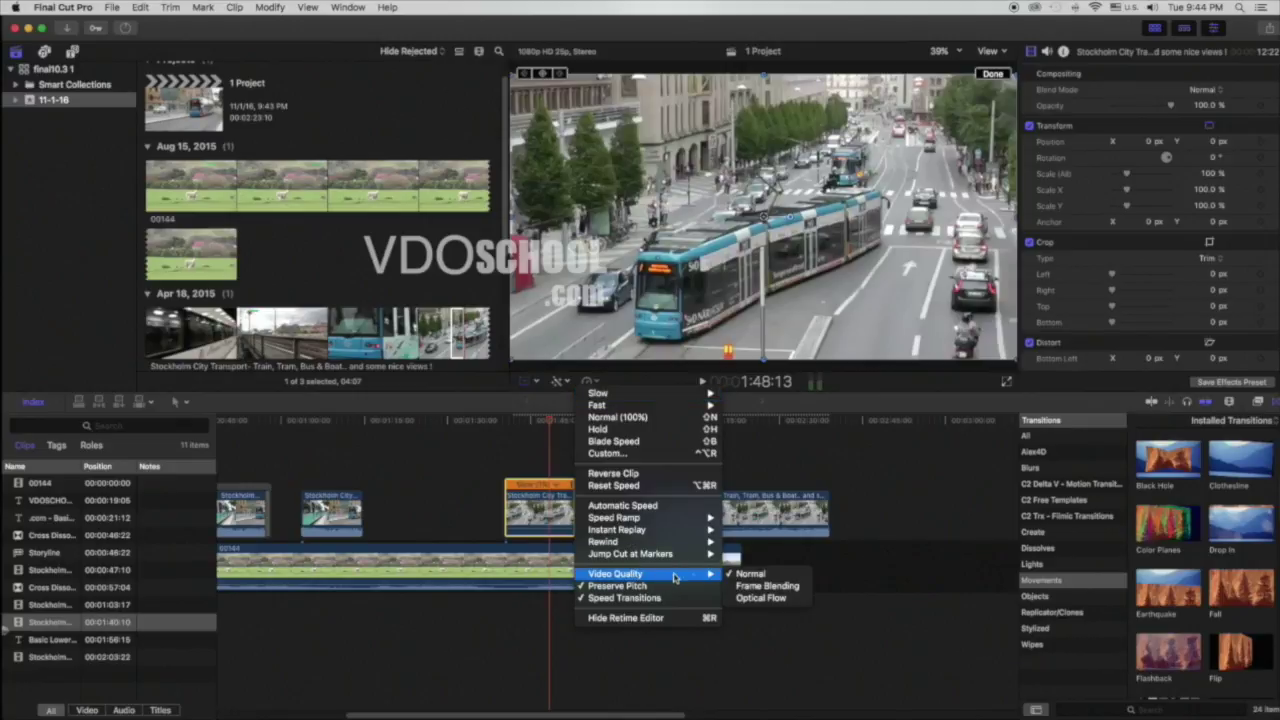
pyautogui.click(765, 598)
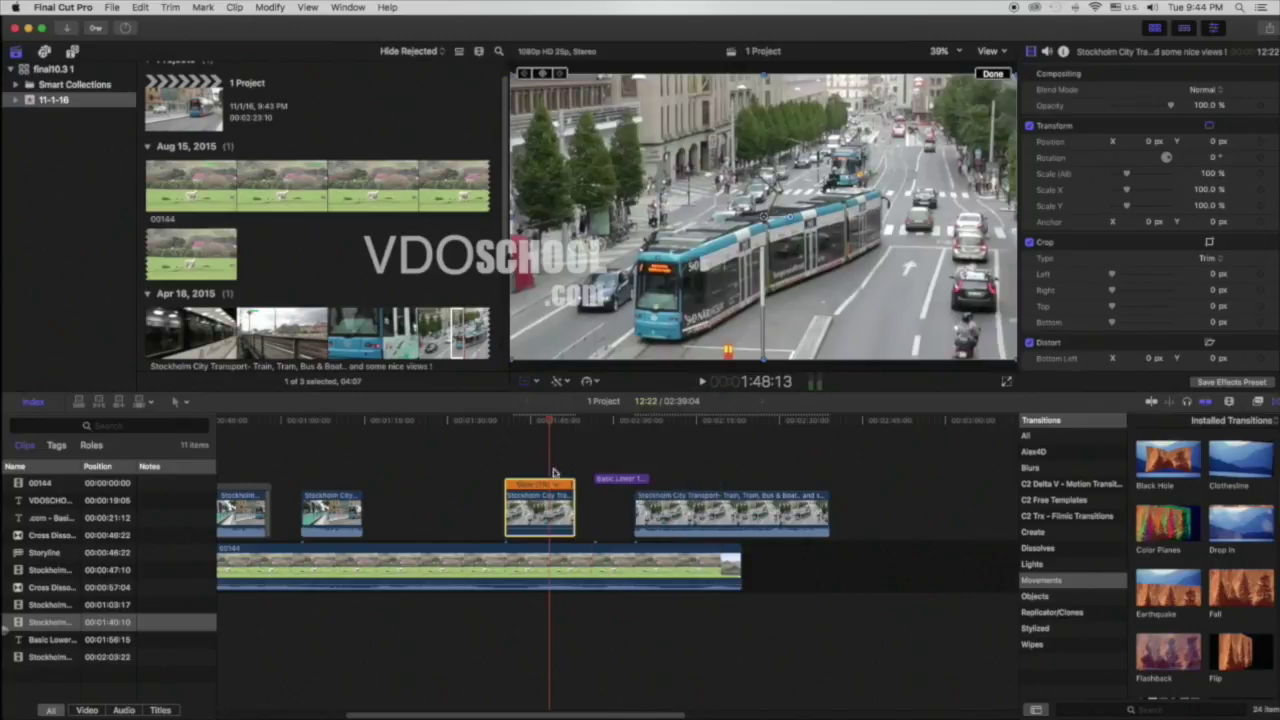
# Play the slowed tram piece from its start and stop playback
pyautogui.click(506, 424)
pyautogui.press('space')
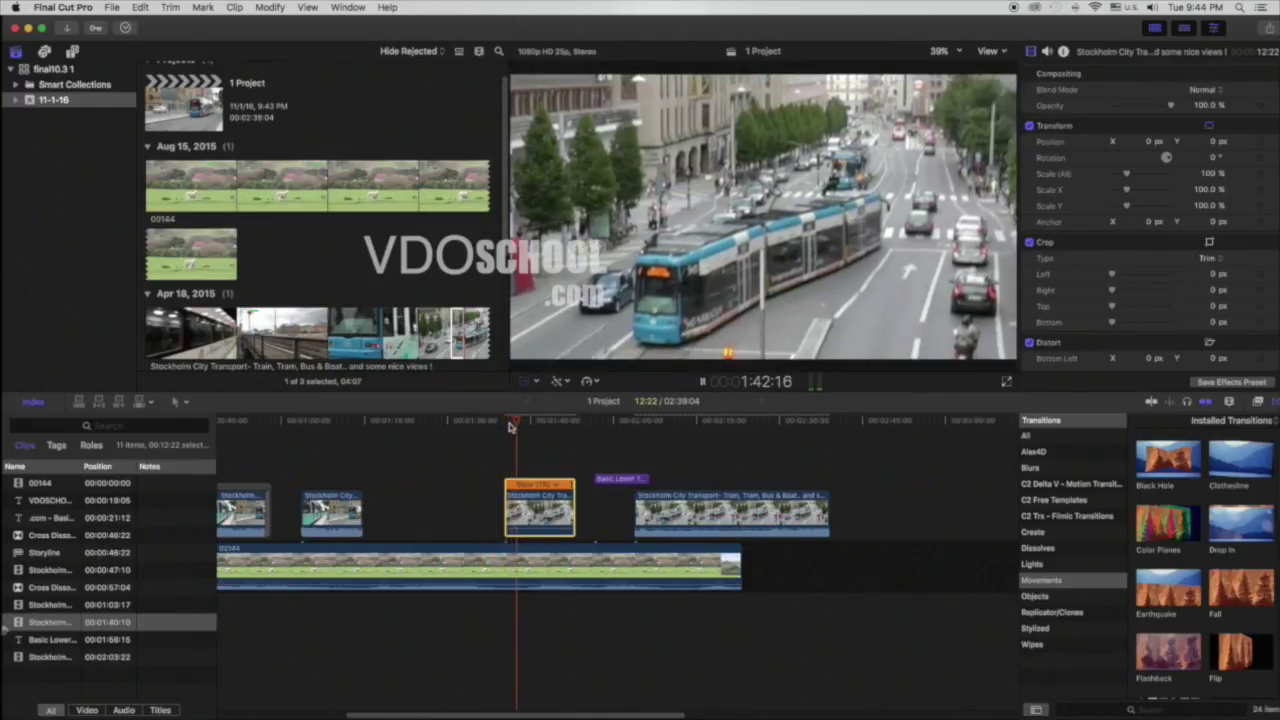
pyautogui.press('space')
pyautogui.click(541, 424)
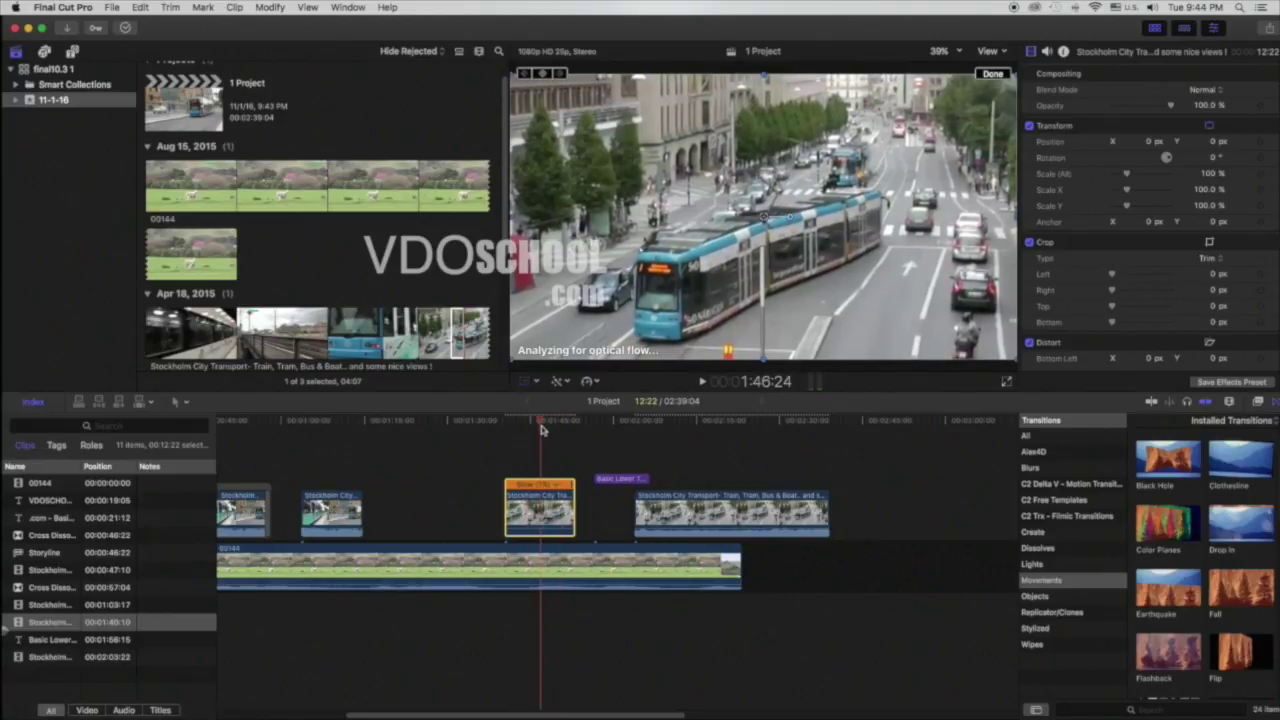
pyautogui.click(126, 29)
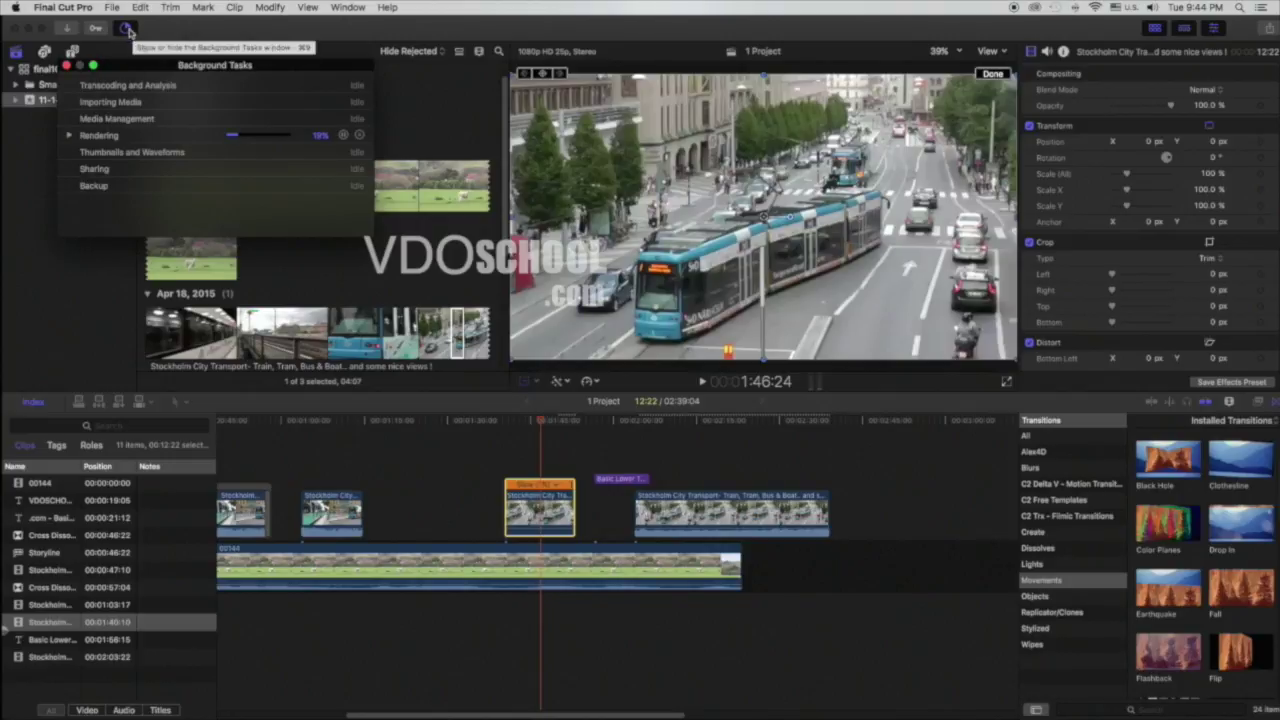
pyautogui.click(69, 137)
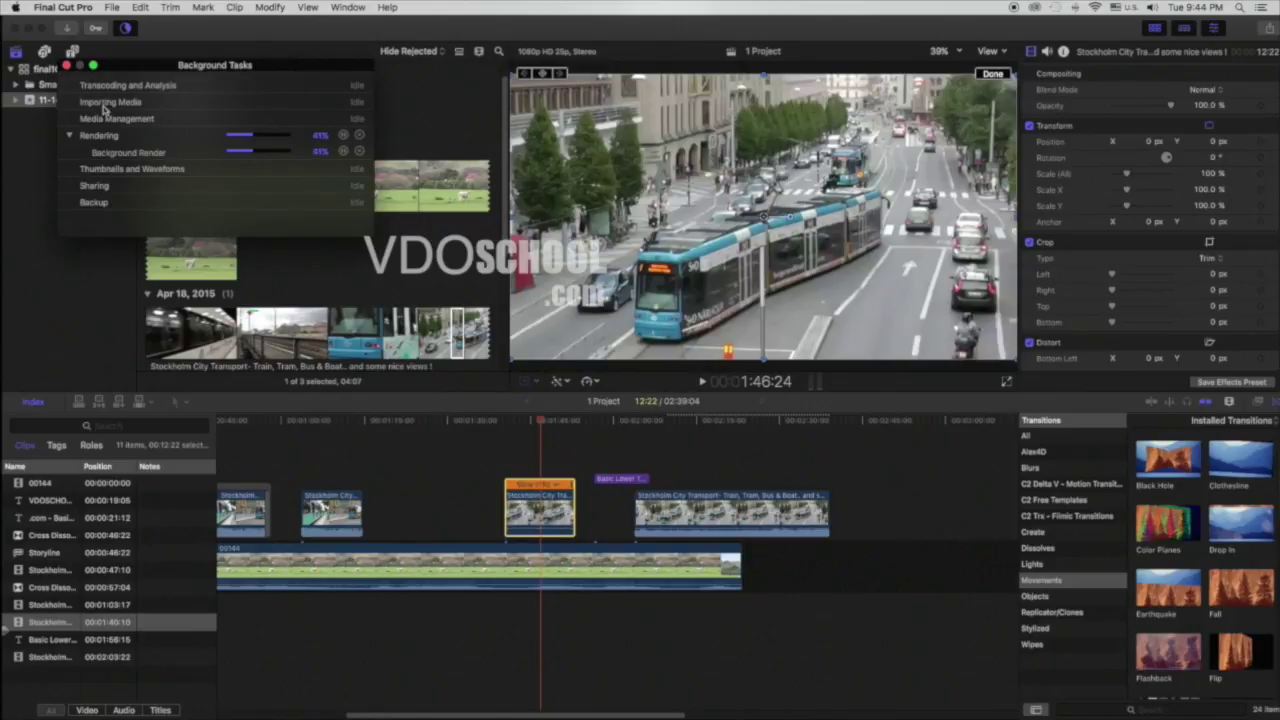
pyautogui.click(66, 66)
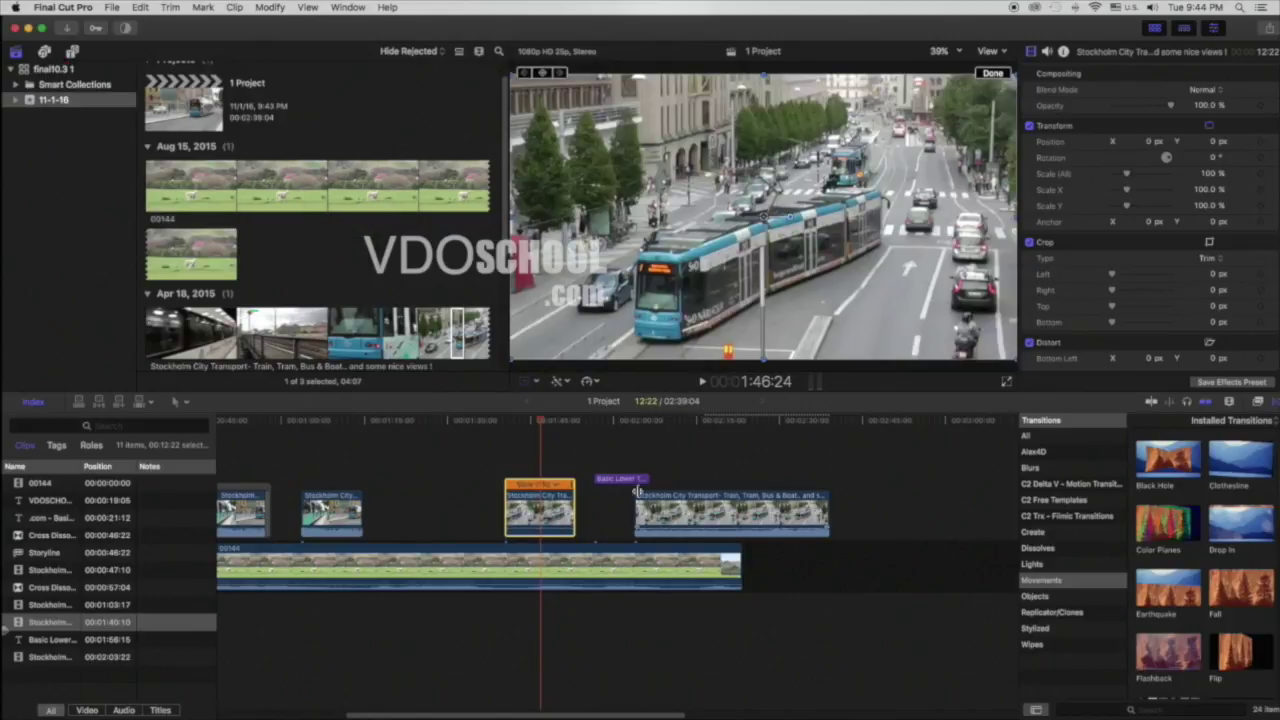
# Play and scrub through the sheep footage and tram clips, then switch to full-screen playback
pyautogui.click(517, 434)
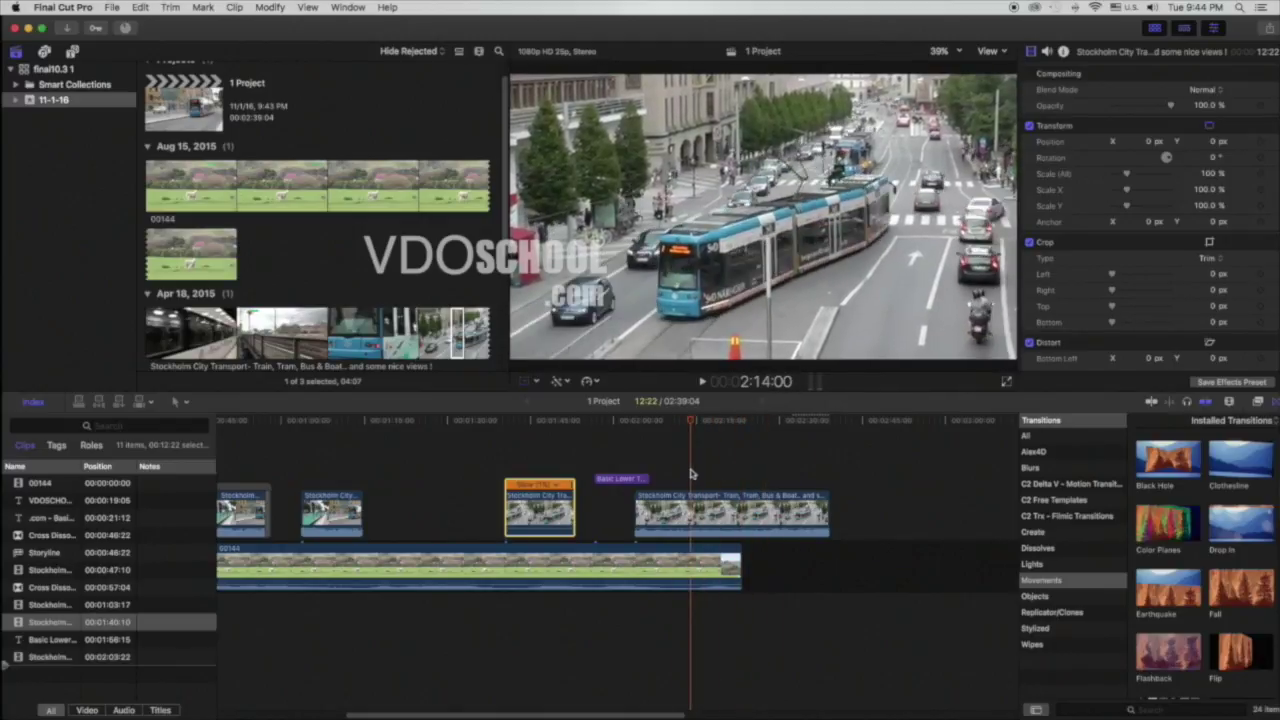
pyautogui.click(702, 384)
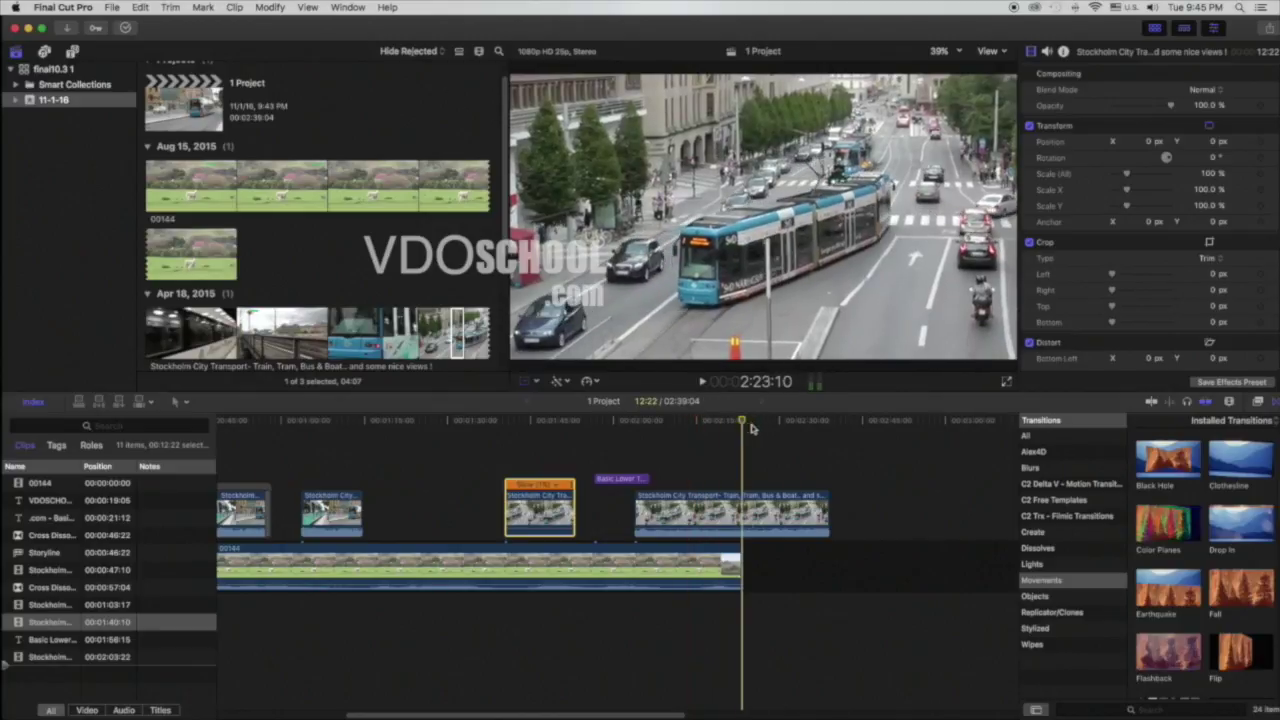
pyautogui.click(652, 420)
pyautogui.moveTo(647, 420)
pyautogui.mouseDown()
pyautogui.moveTo(423, 420)
pyautogui.moveTo(430, 430)
pyautogui.mouseUp()
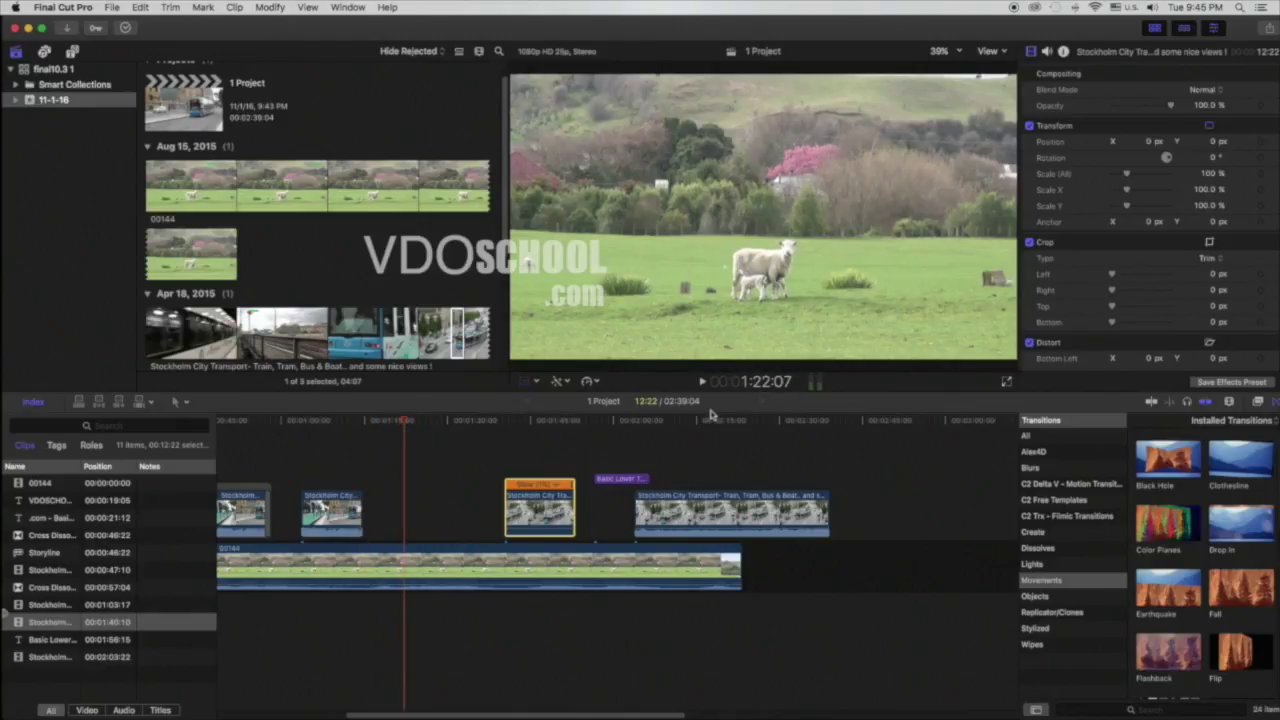
pyautogui.moveTo(406, 430); pyautogui.dragTo(390, 434)
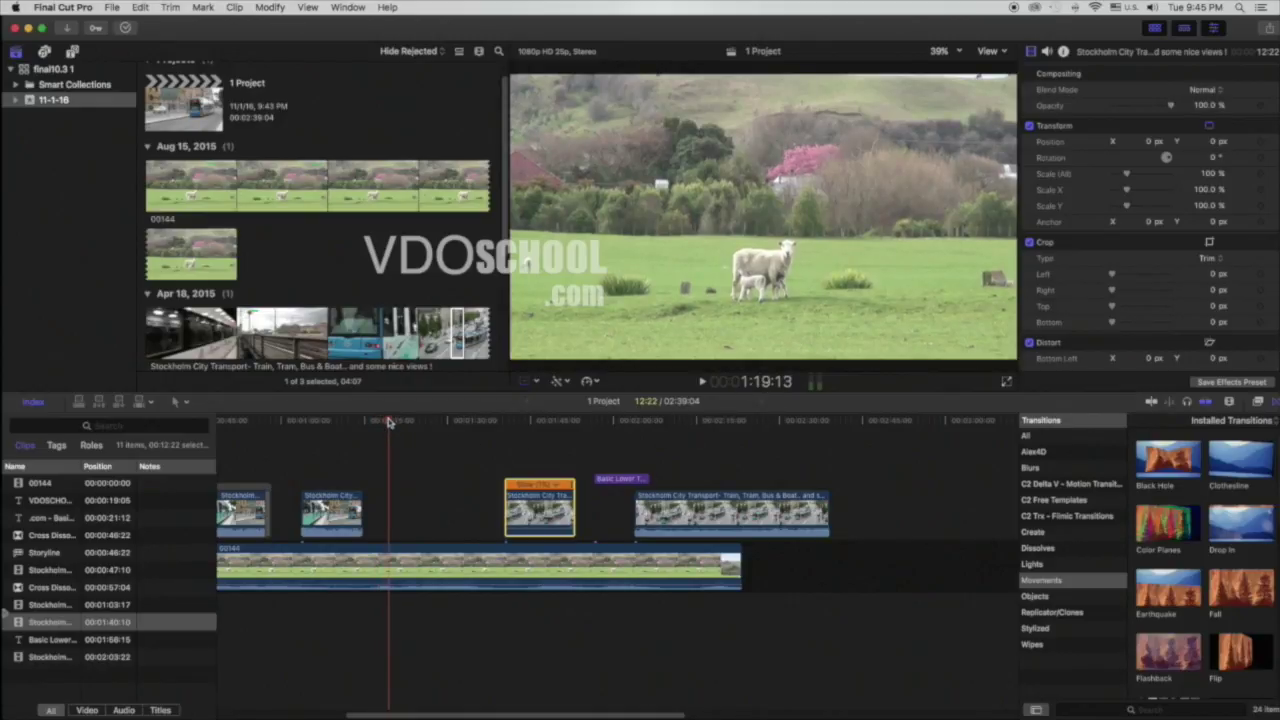
pyautogui.moveTo(390, 422); pyautogui.dragTo(594, 425)
pyautogui.moveTo(490, 445); pyautogui.dragTo(716, 463)
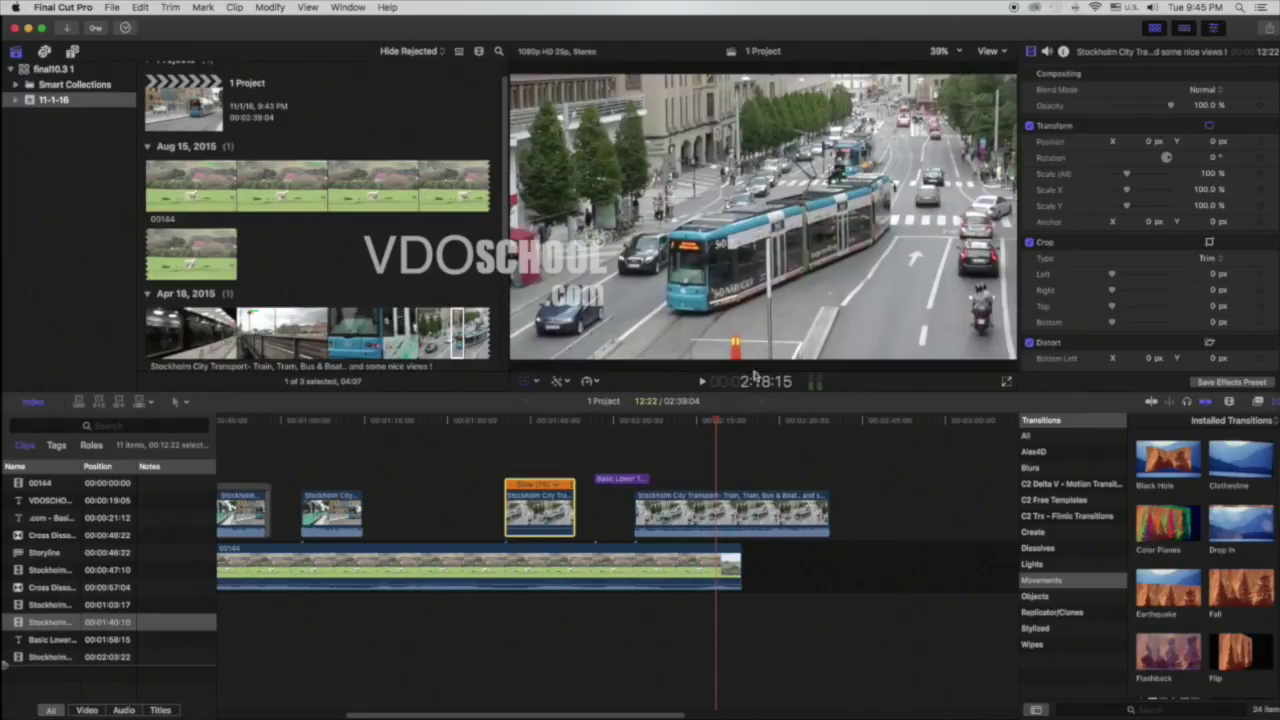
pyautogui.click(1008, 385)
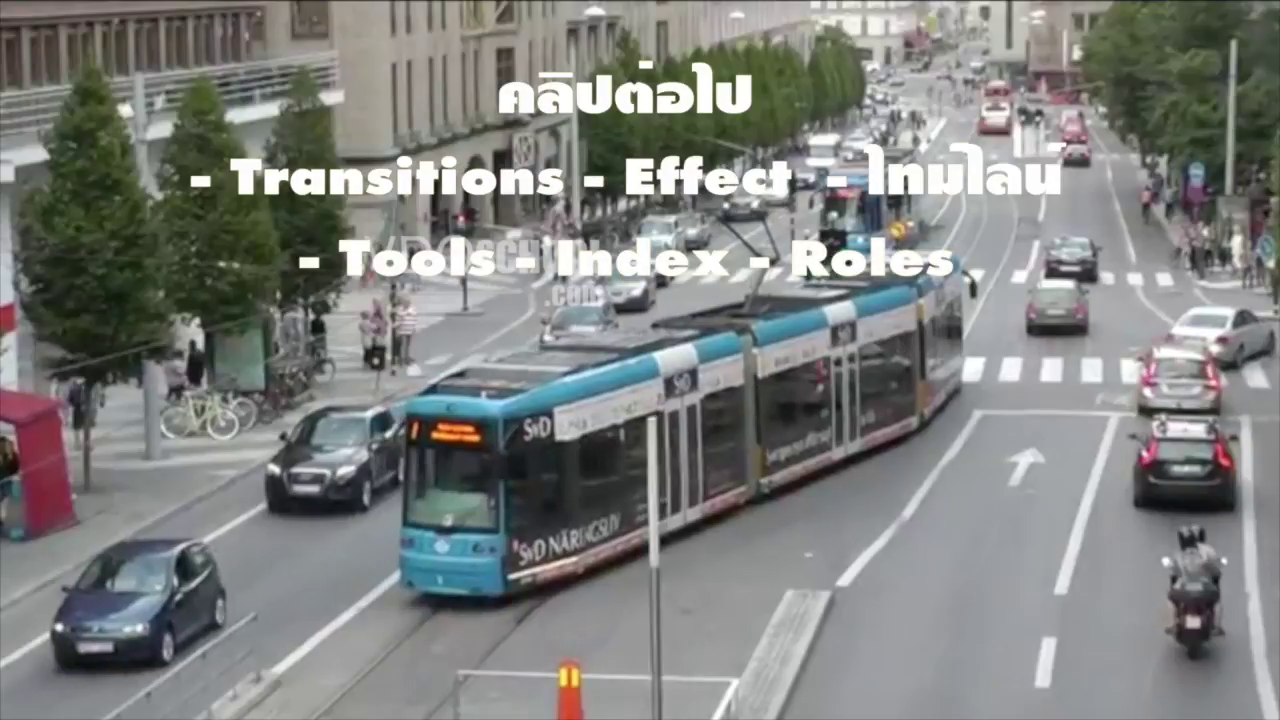
# Exit full-screen playback with Esc, returning to the normal editing window
pyautogui.press('Escape')
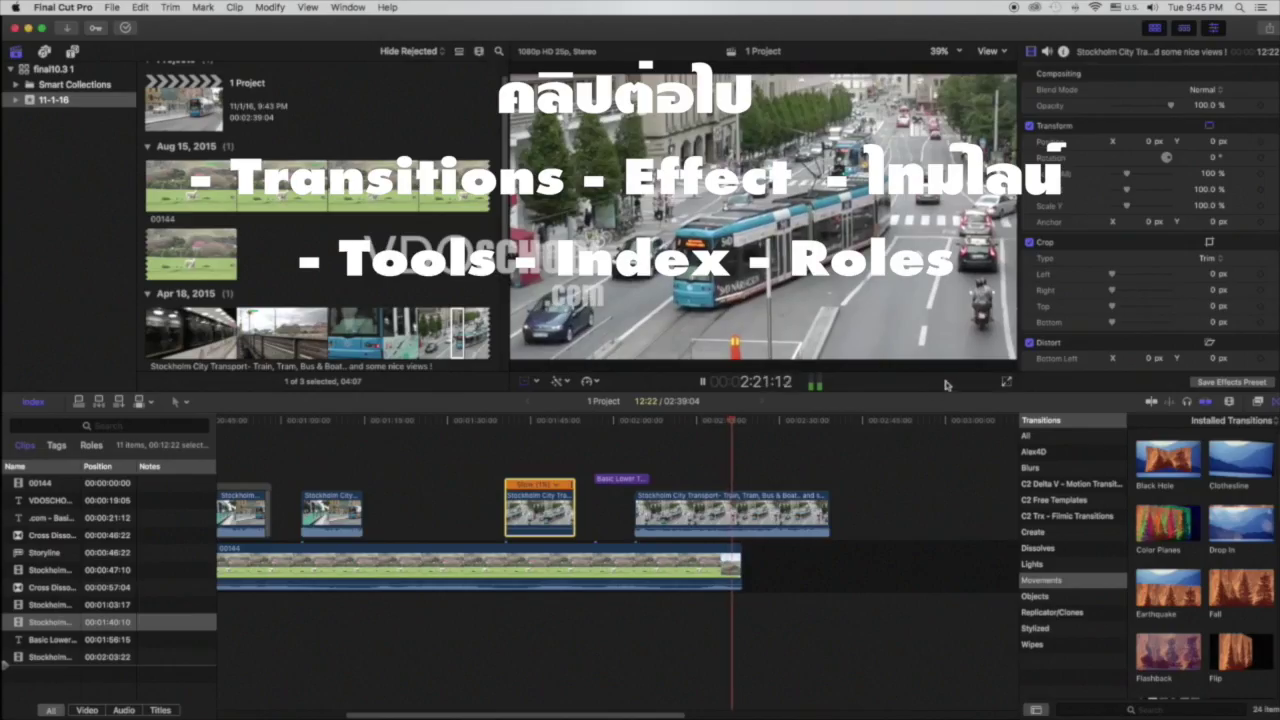